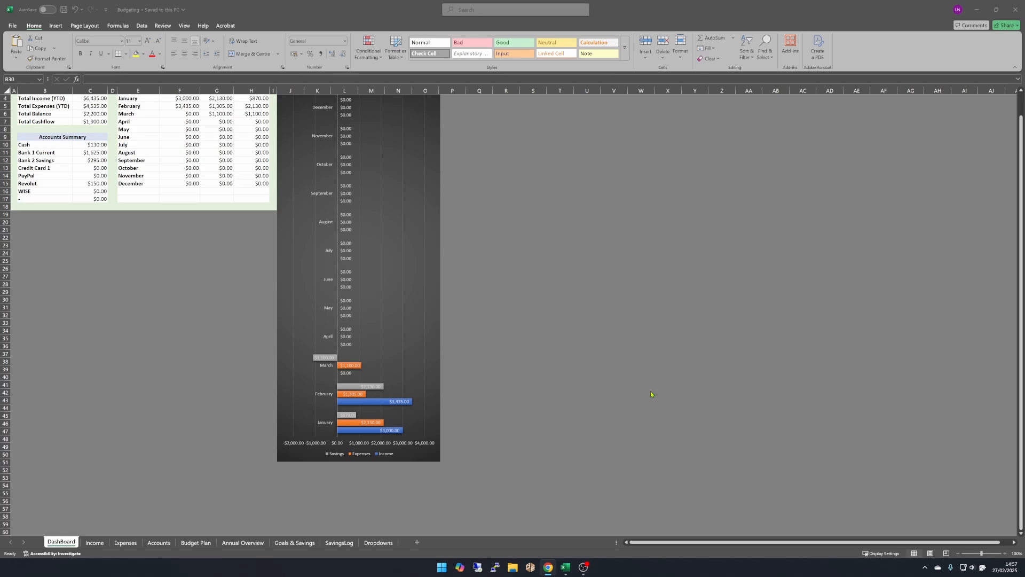
# Step: Examine the year choices offered in the dashboard's Year cell without changing the selection
pyautogui.scroll(1, 141, 493)
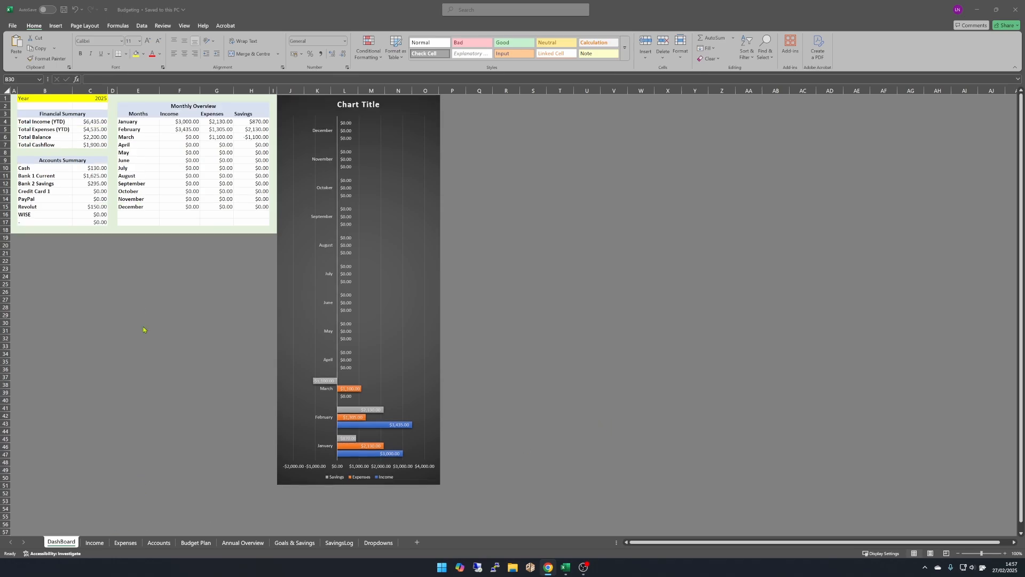
pyautogui.click(103, 99)
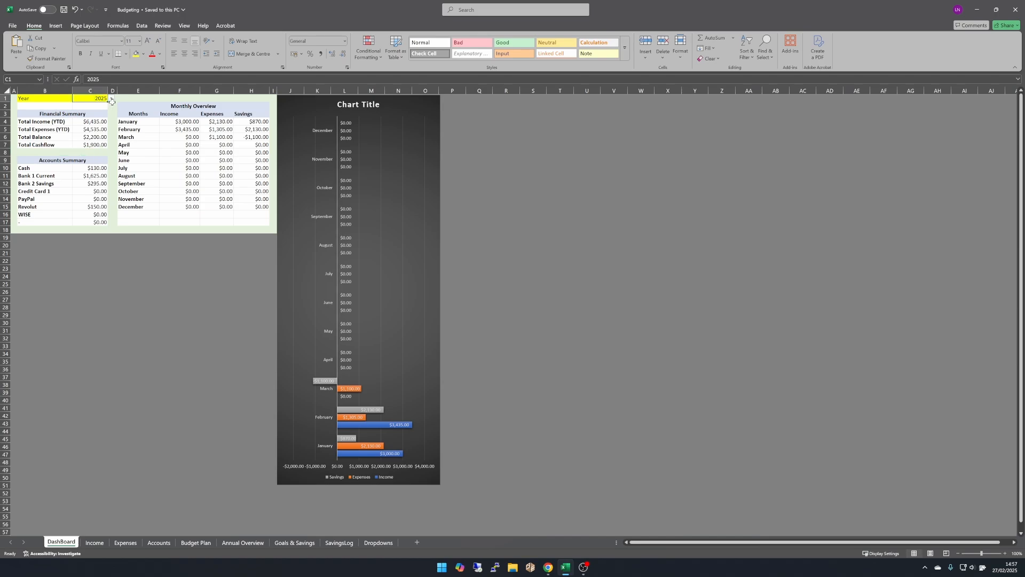
pyautogui.click(111, 99)
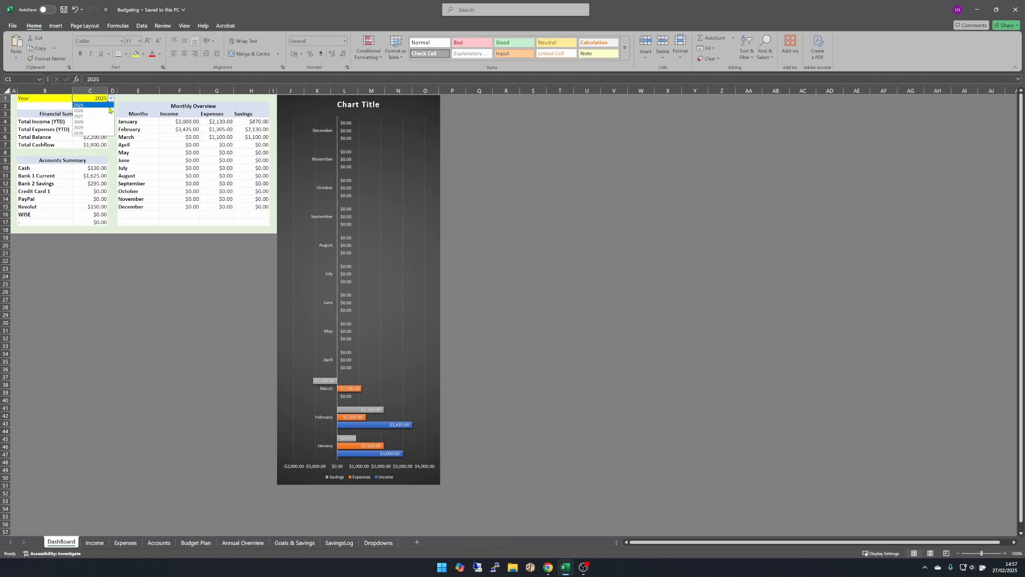
pyautogui.click(138, 326)
pyautogui.click(163, 329)
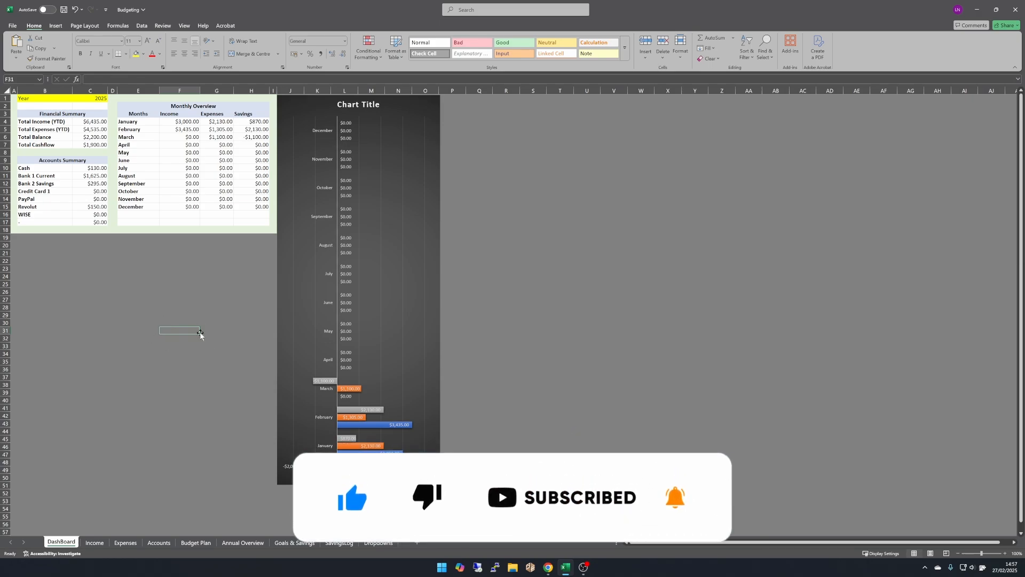
# Step: Switch the dashboard's year to 2028, then set it back to 2025
pyautogui.click(103, 101)
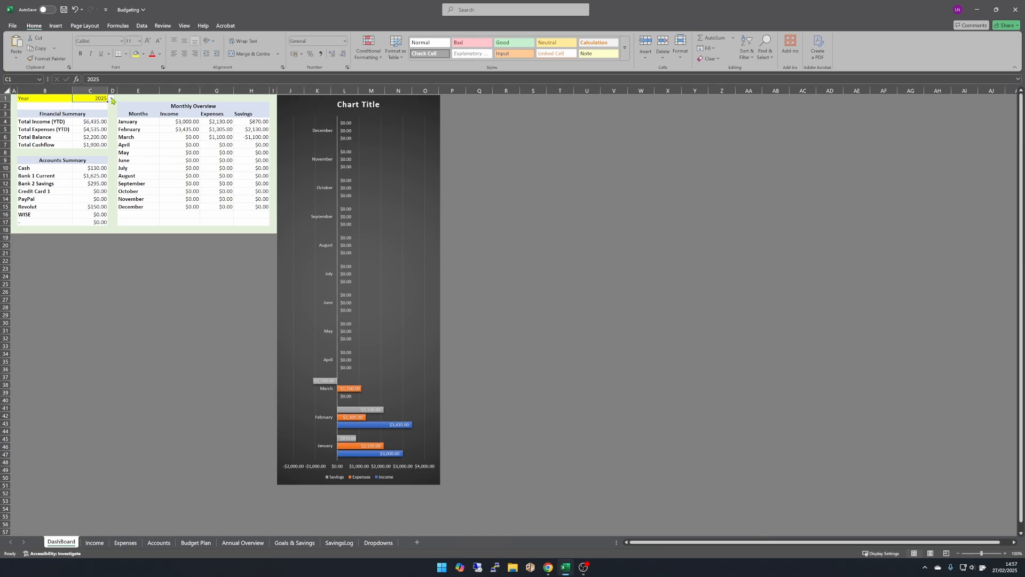
pyautogui.click(112, 100)
pyautogui.click(92, 128)
pyautogui.click(112, 99)
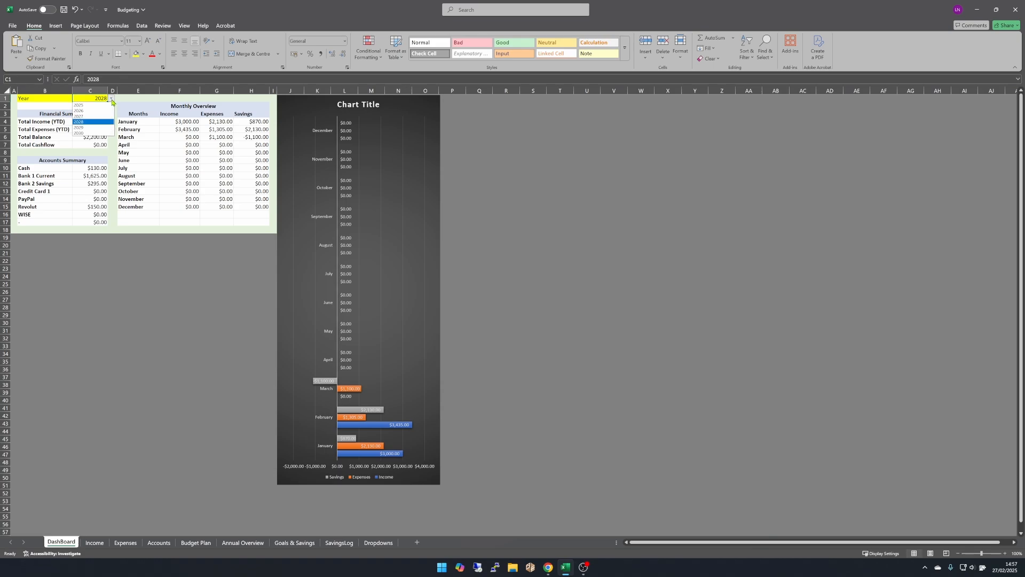
pyautogui.click(103, 111)
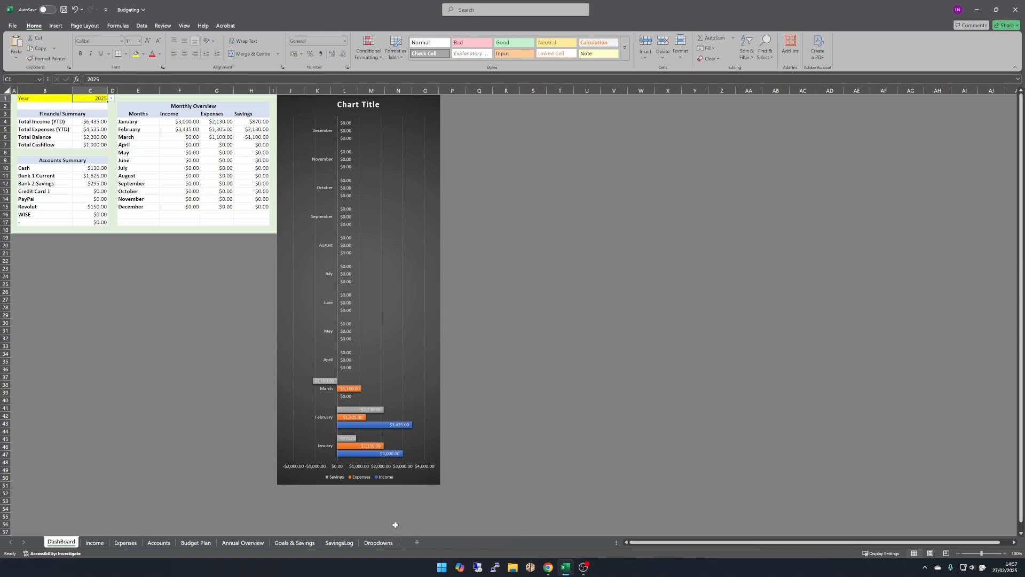
# Step: Review the Accounts, Goals & Savings, Income and Expenses sheets, returning to the DashBoard sheet
pyautogui.click(158, 542)
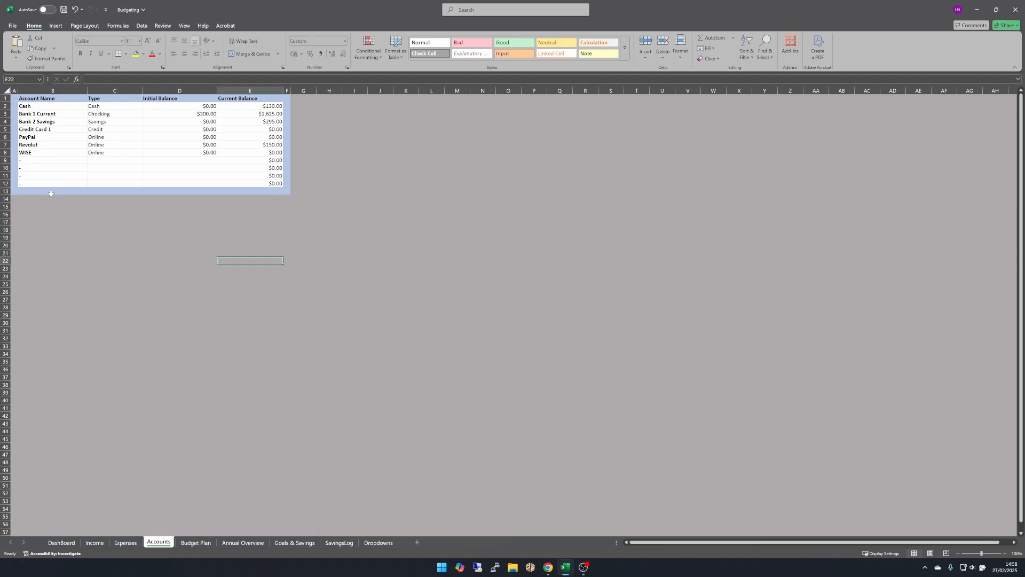
pyautogui.click(71, 544)
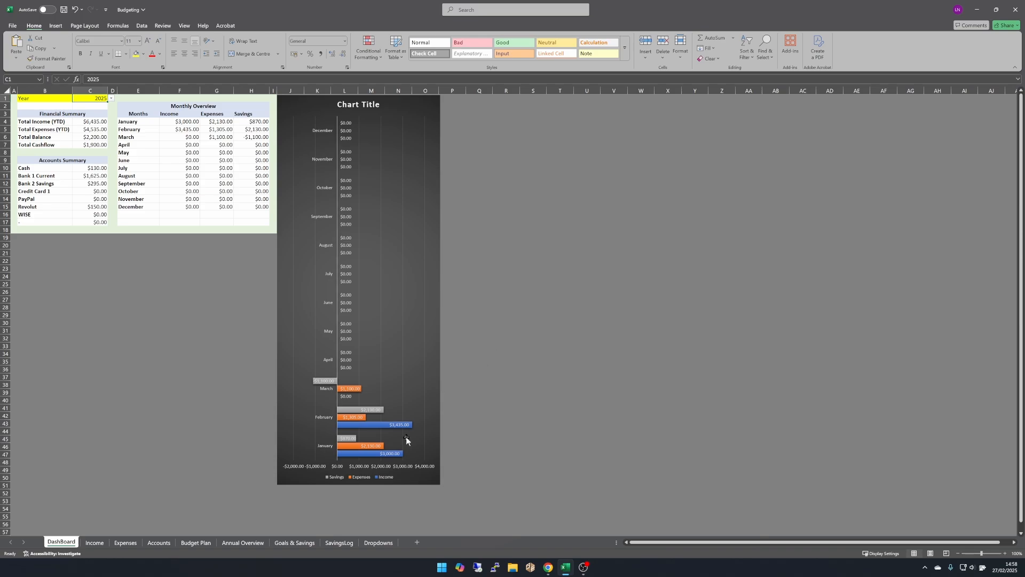
pyautogui.click(301, 546)
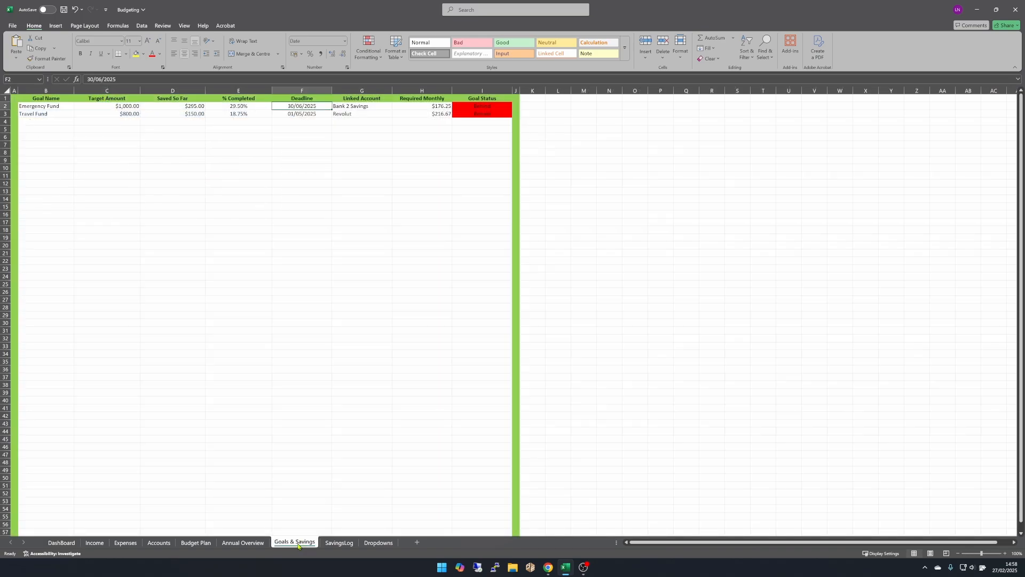
pyautogui.click(61, 543)
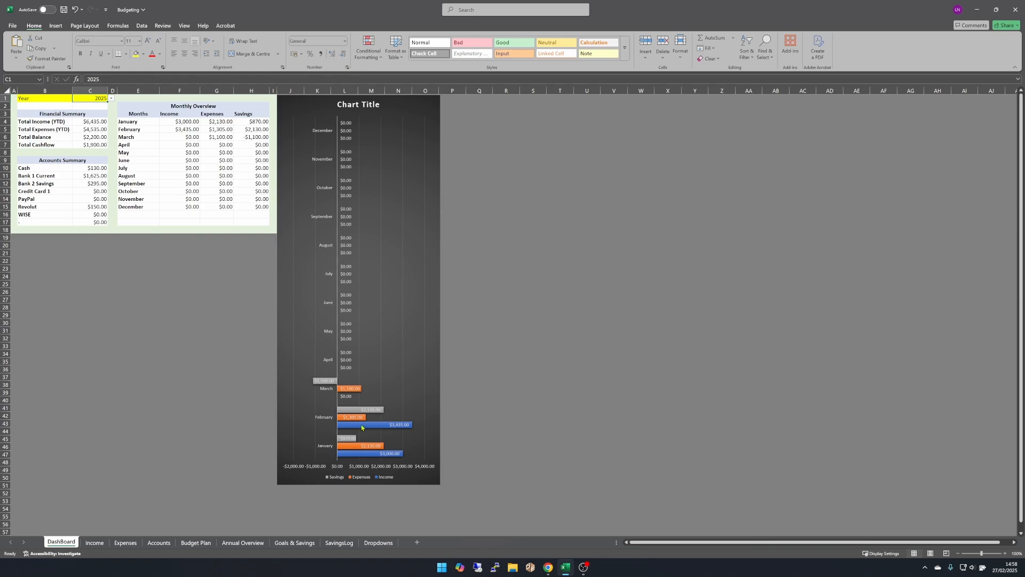
pyautogui.click(95, 542)
pyautogui.click(124, 542)
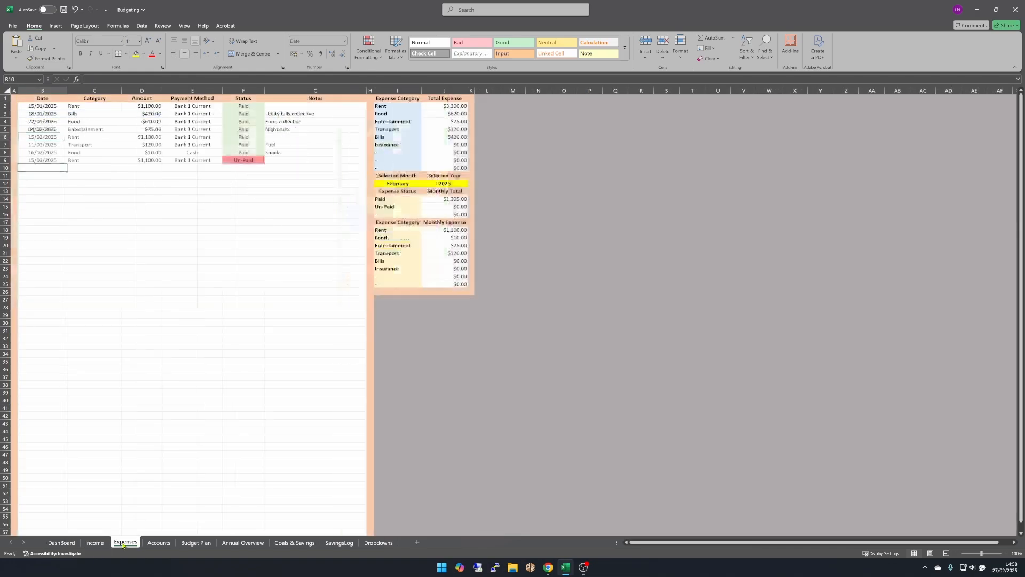
pyautogui.click(56, 543)
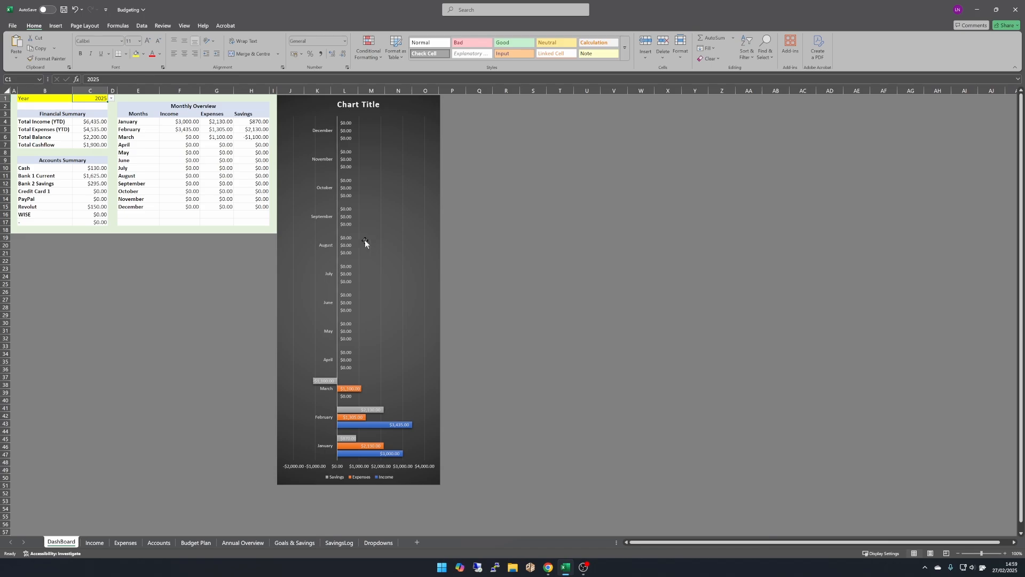
# Step: In the first empty row of the Income sheet, enter the date 26/02/2025 and choose Freelance as the income source
pyautogui.click(94, 543)
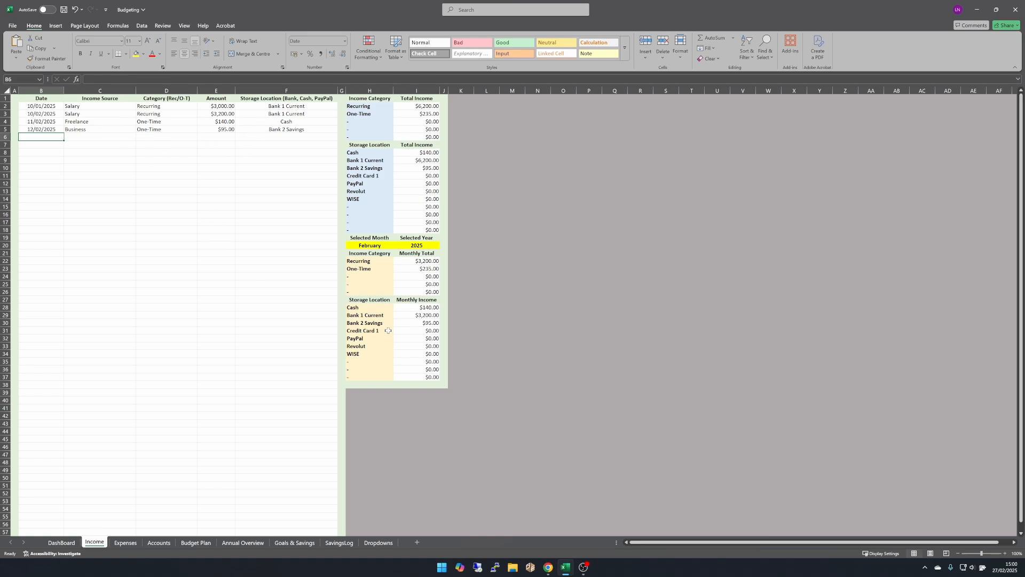
pyautogui.write('26')
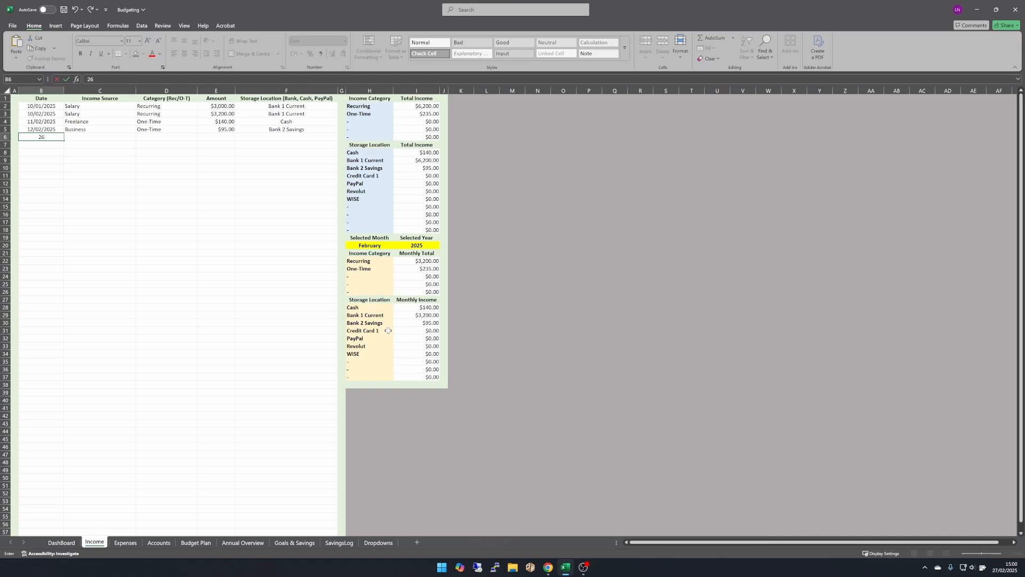
pyautogui.write('/02/2025')
pyautogui.press('Tab')
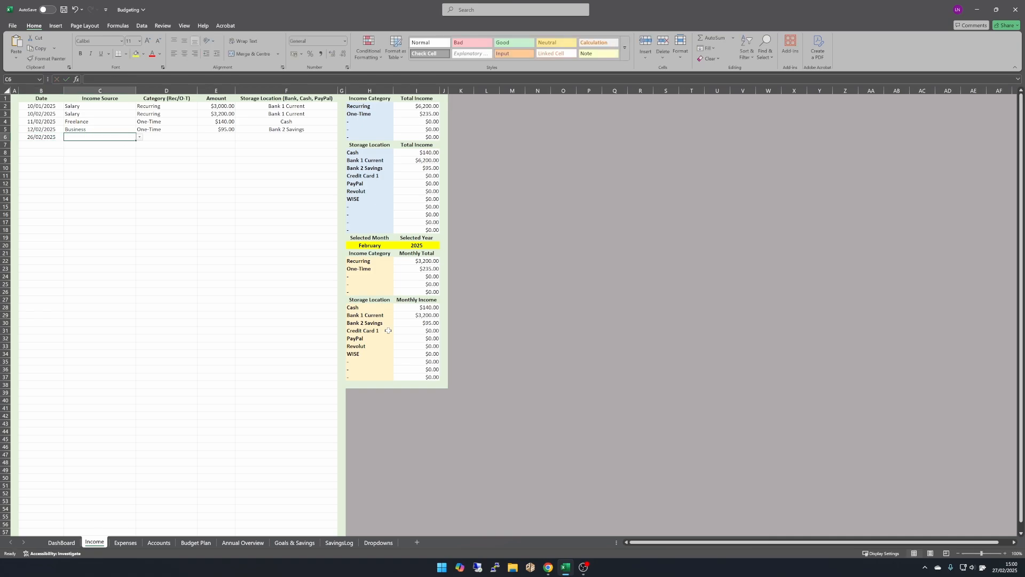
pyautogui.click(139, 139)
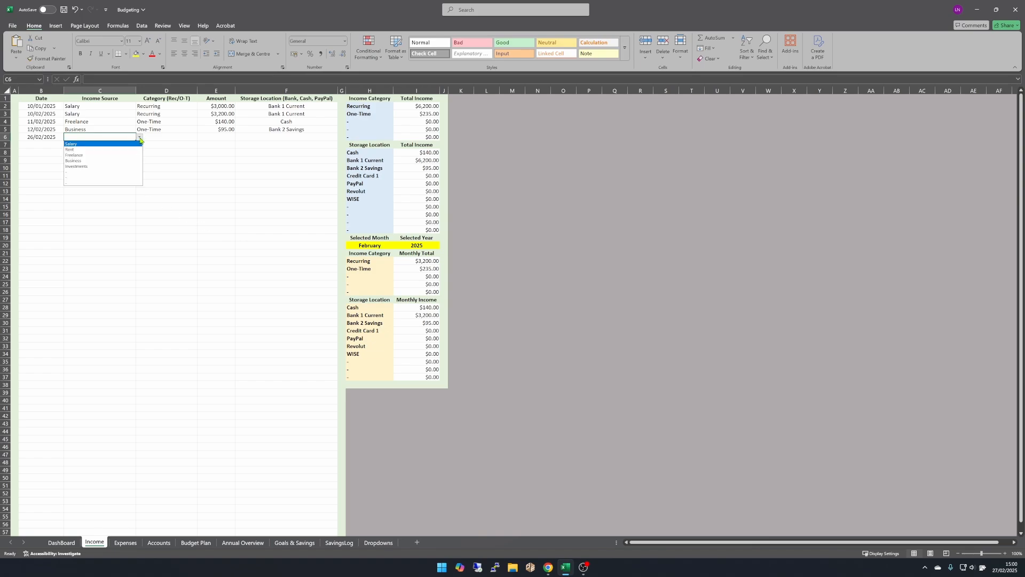
pyautogui.click(113, 154)
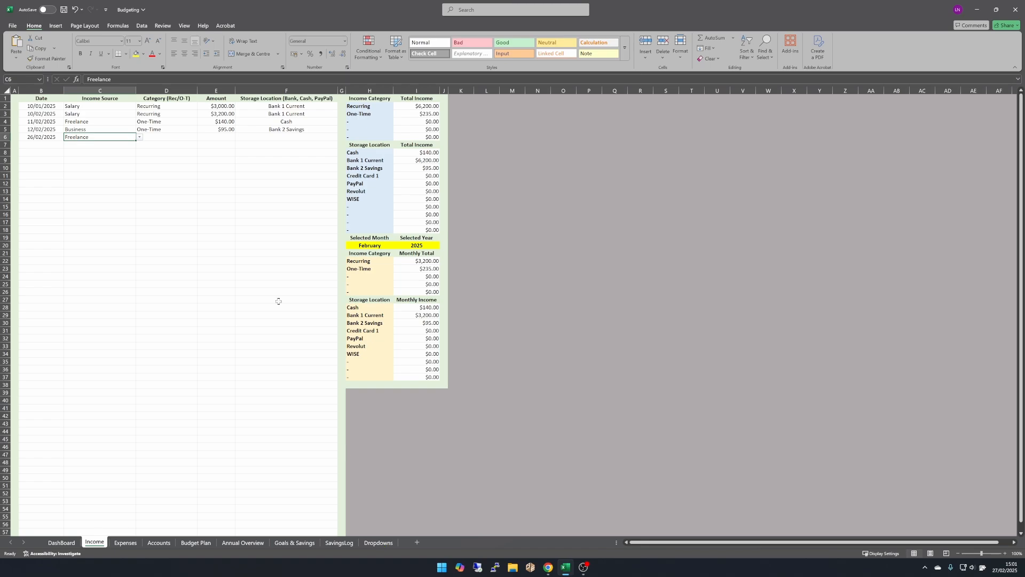
# Step: Examine the Year list on the Dropdowns sheet, including the empty cells below its last entry
pyautogui.click(169, 130)
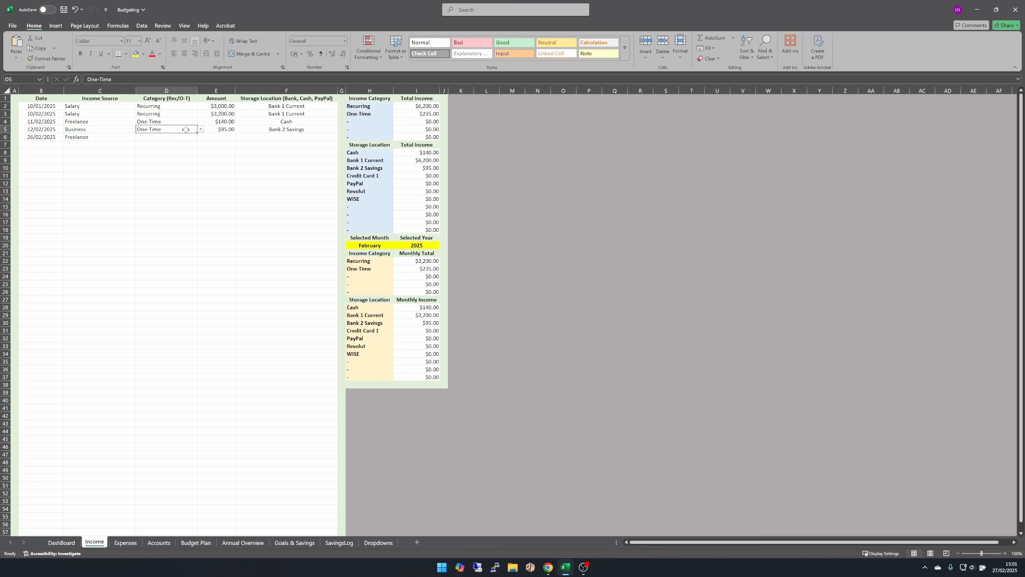
pyautogui.click(379, 542)
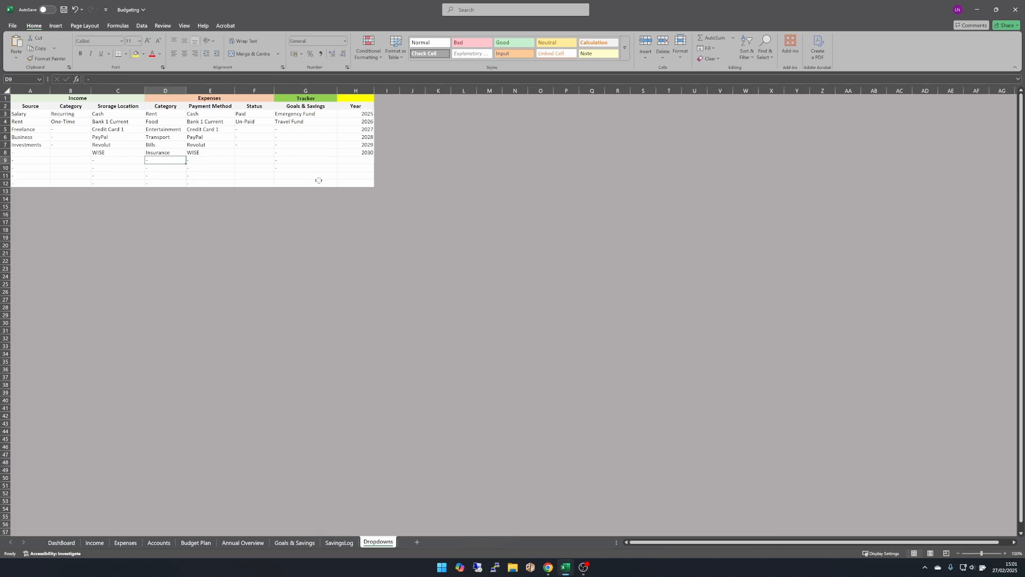
pyautogui.click(370, 122)
pyautogui.click(363, 153)
pyautogui.moveTo(365, 162); pyautogui.dragTo(363, 183)
pyautogui.click(364, 153)
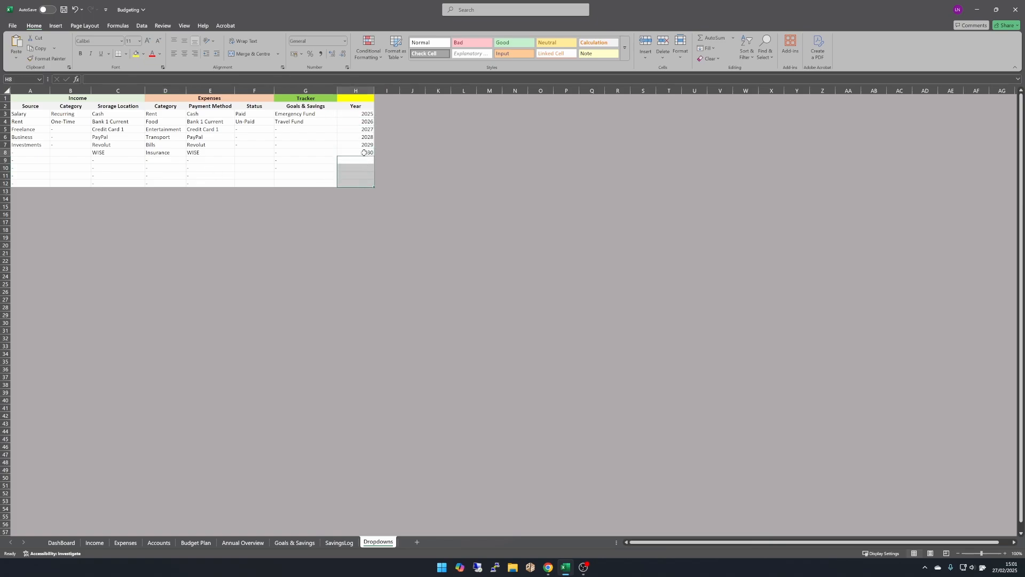
# Step: Examine the Income lists on the Dropdowns sheet: Source, Category and the storage location entries
pyautogui.click(31, 114)
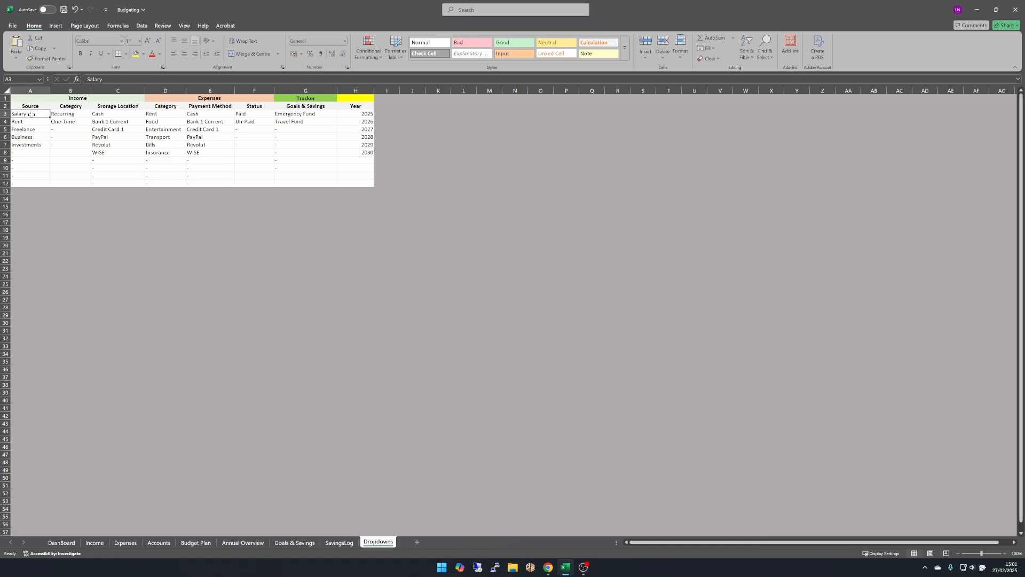
pyautogui.click(31, 137)
pyautogui.click(71, 114)
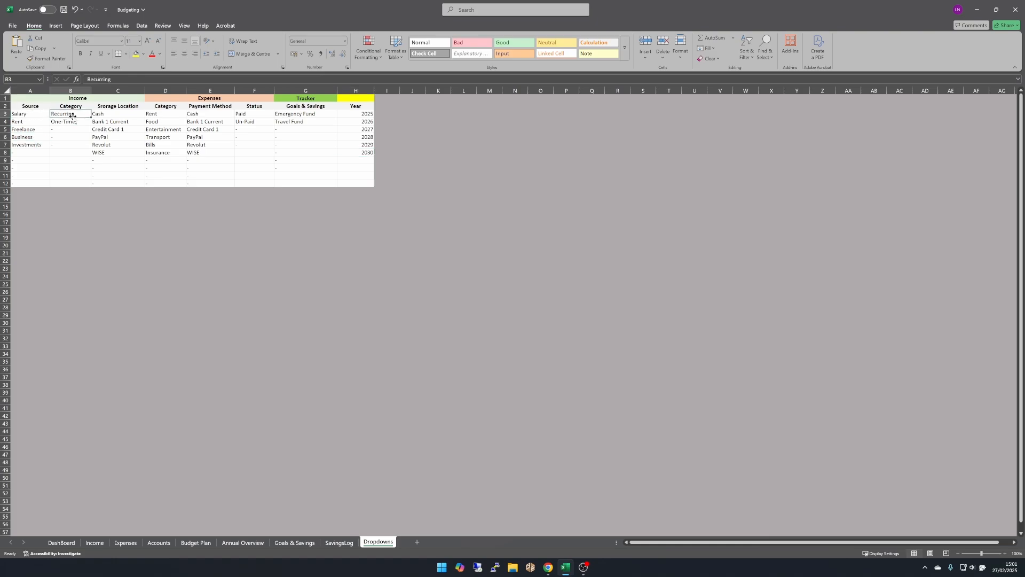
pyautogui.click(74, 121)
pyautogui.click(114, 115)
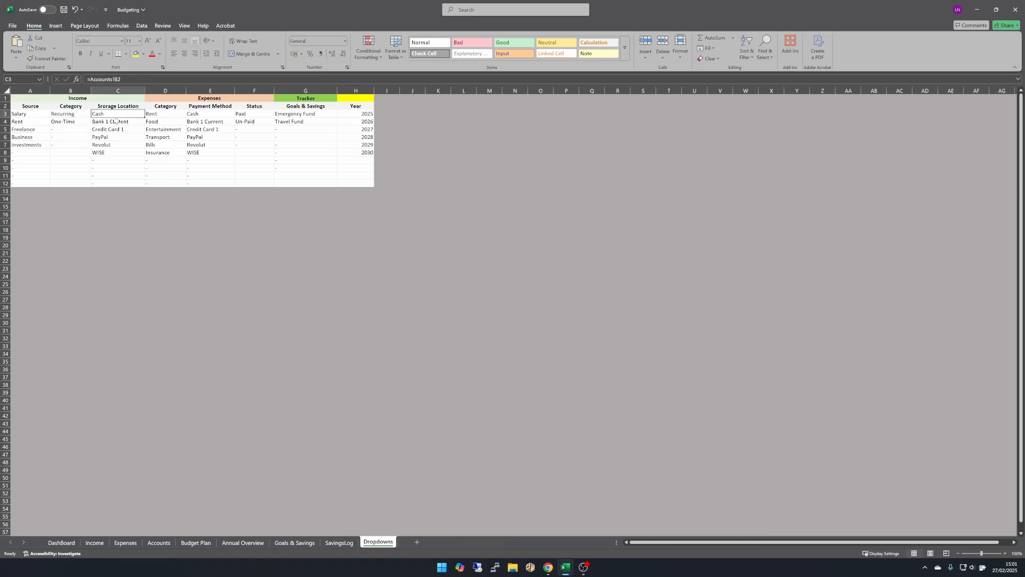
pyautogui.click(116, 122)
pyautogui.click(116, 130)
pyautogui.click(116, 137)
pyautogui.click(115, 145)
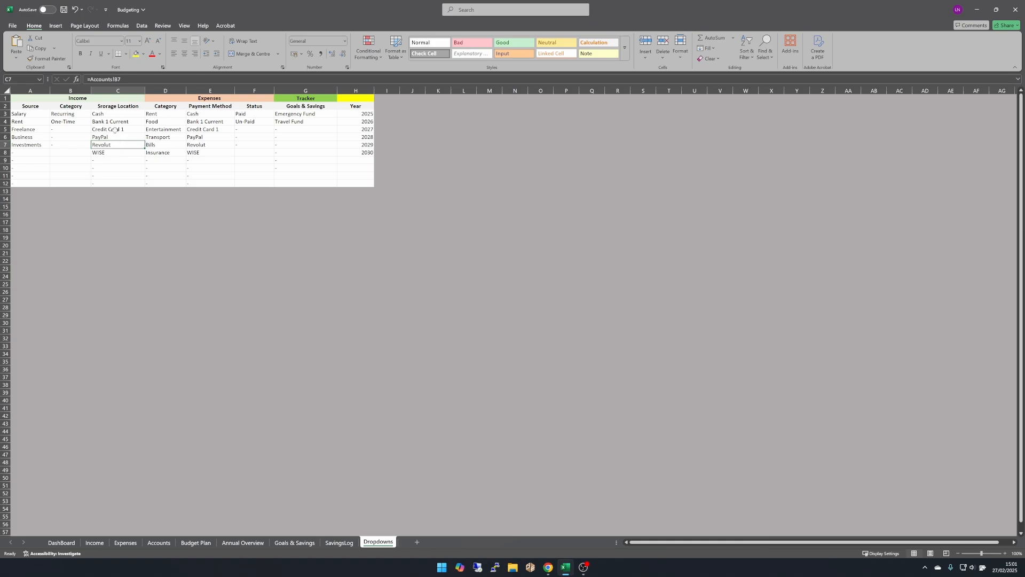
# Step: Check the account names on the Accounts sheet that feed the storage locations, and return to the Dropdowns sheet
pyautogui.click(159, 543)
pyautogui.moveTo(44, 106); pyautogui.dragTo(45, 183)
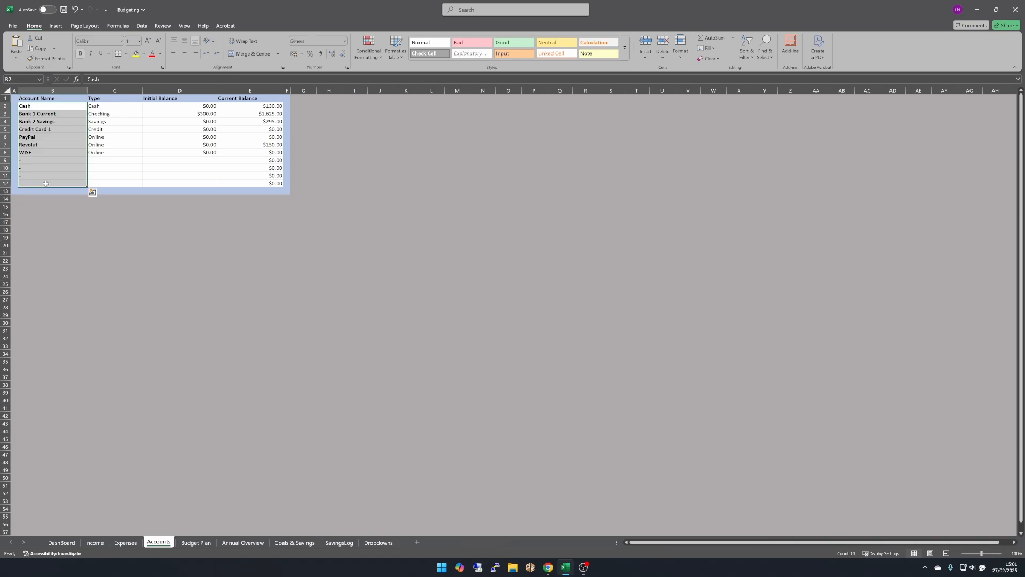
pyautogui.click(45, 184)
pyautogui.click(377, 543)
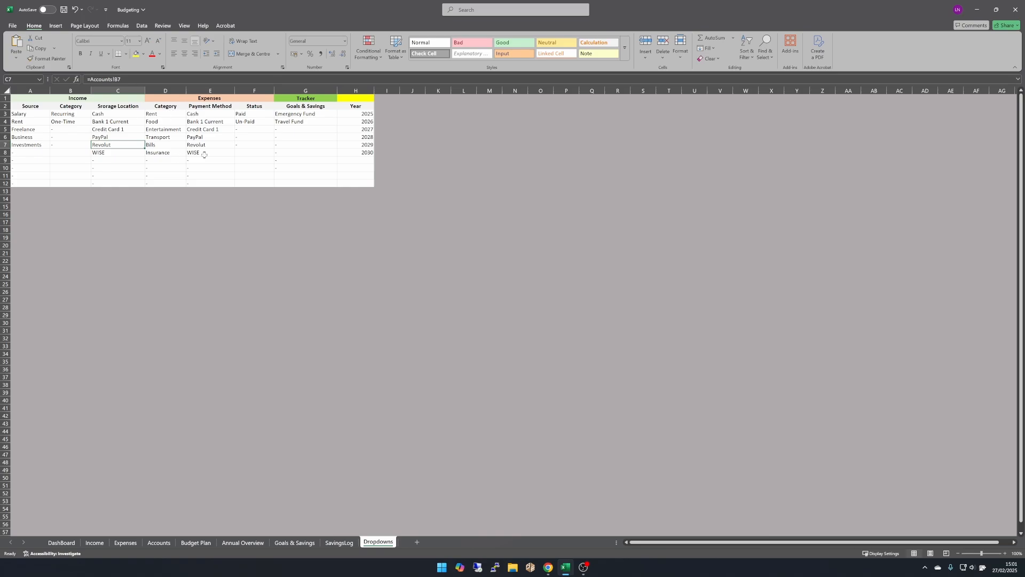
# Step: Examine the expense Category, Payment Method and Status lists and the Goals & Savings entries on the Dropdowns sheet
pyautogui.moveTo(160, 118); pyautogui.dragTo(163, 154)
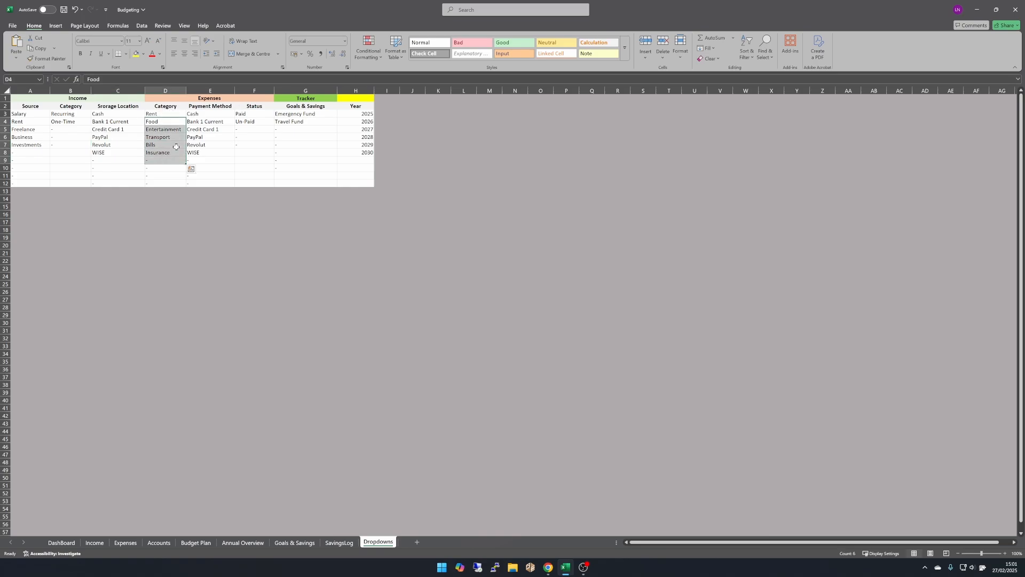
pyautogui.moveTo(211, 122); pyautogui.dragTo(214, 153)
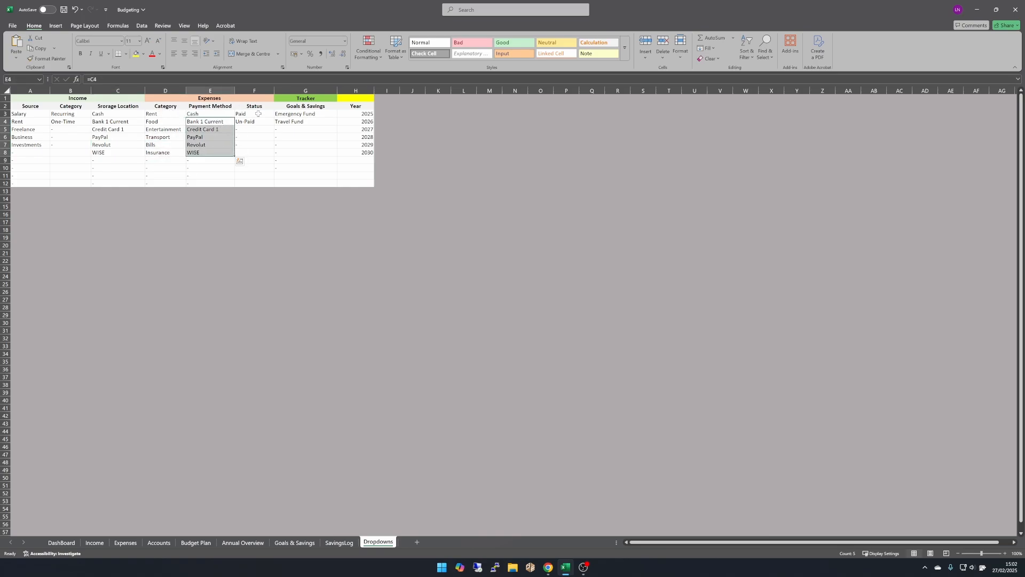
pyautogui.moveTo(259, 114); pyautogui.dragTo(256, 132)
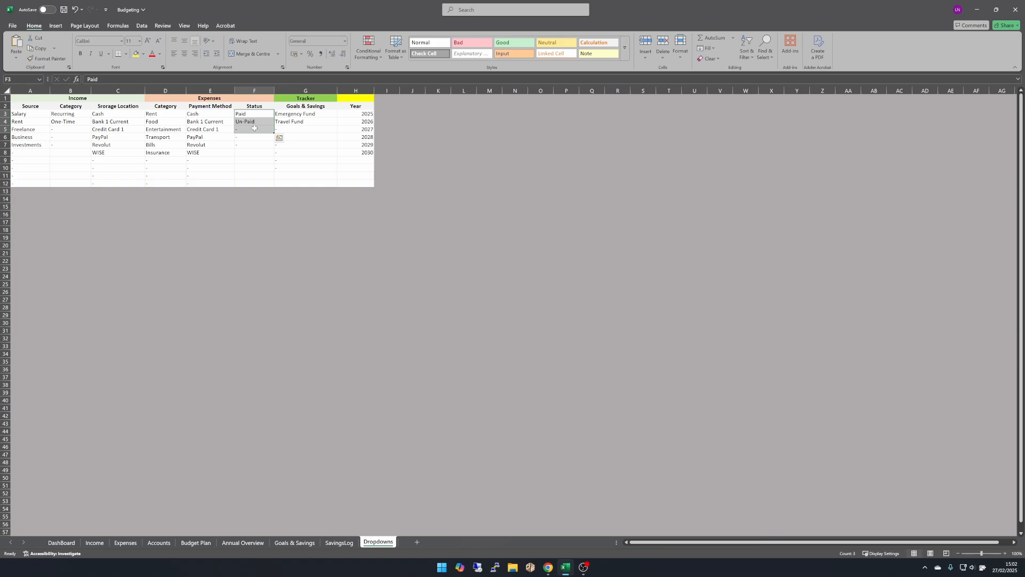
pyautogui.click(255, 130)
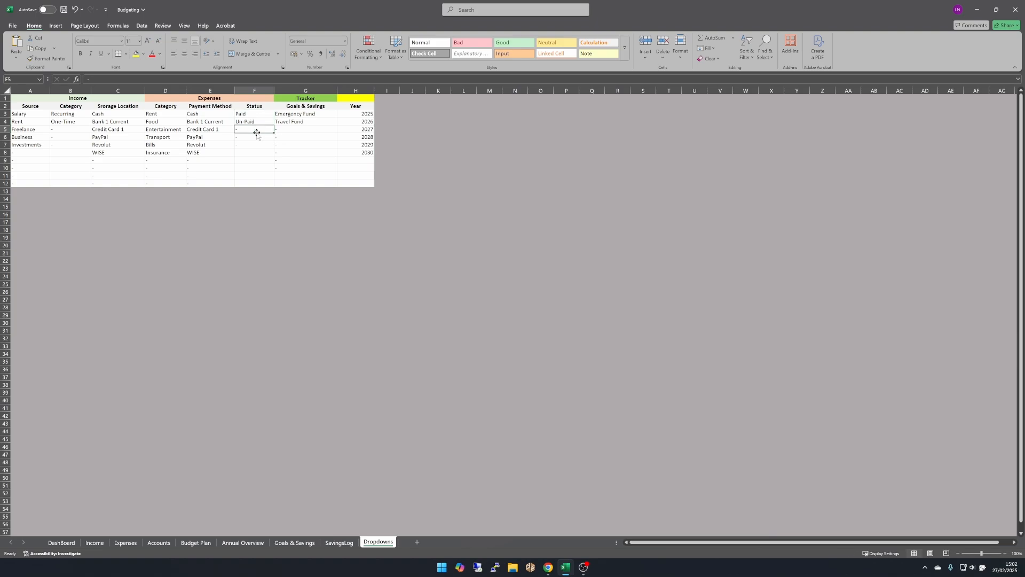
pyautogui.click(311, 115)
pyautogui.click(312, 122)
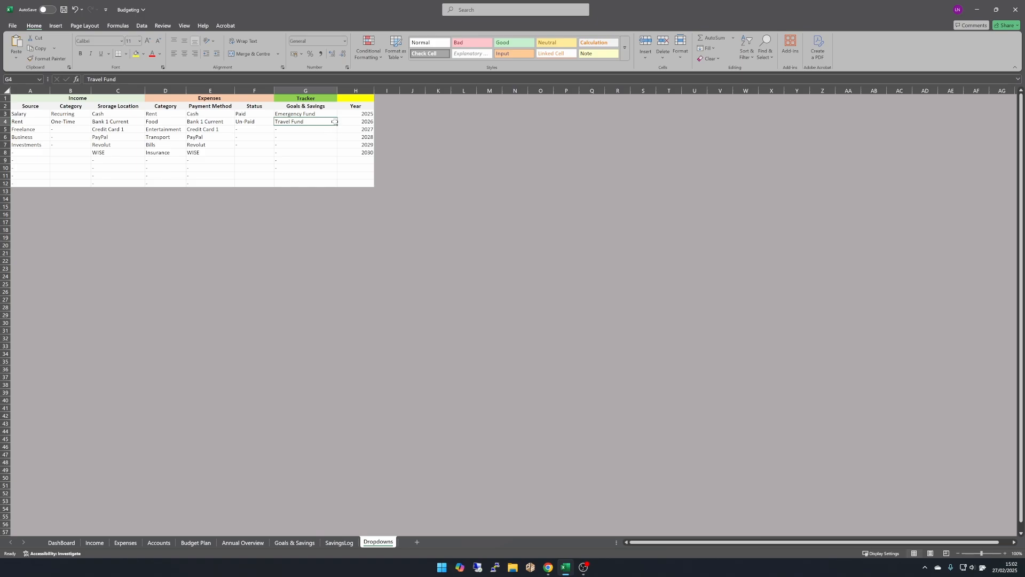
# Step: Check the Goal Name choices for the first empty row of Goals & Savings, and return to the Dropdowns sheet
pyautogui.click(295, 542)
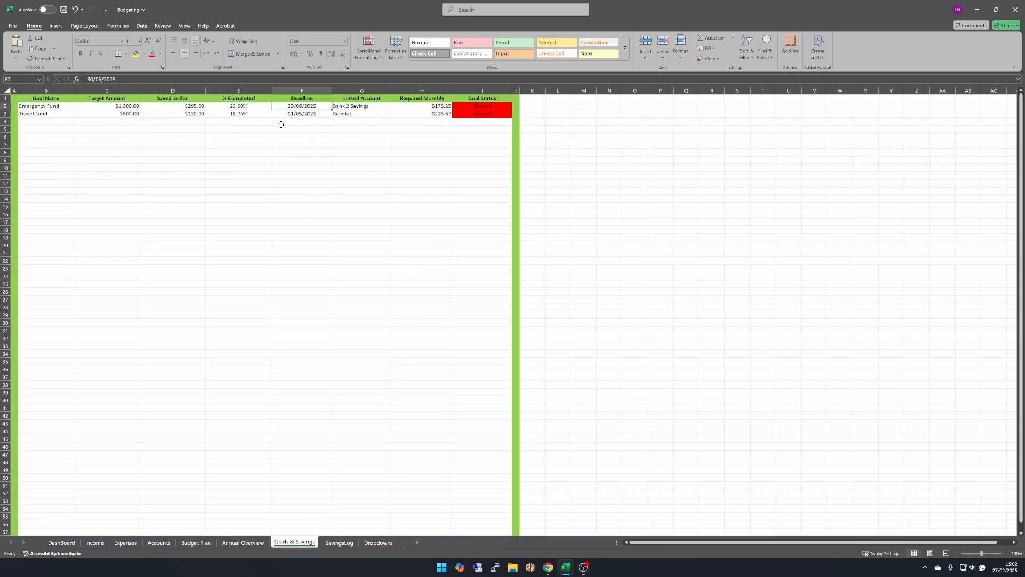
pyautogui.click(46, 121)
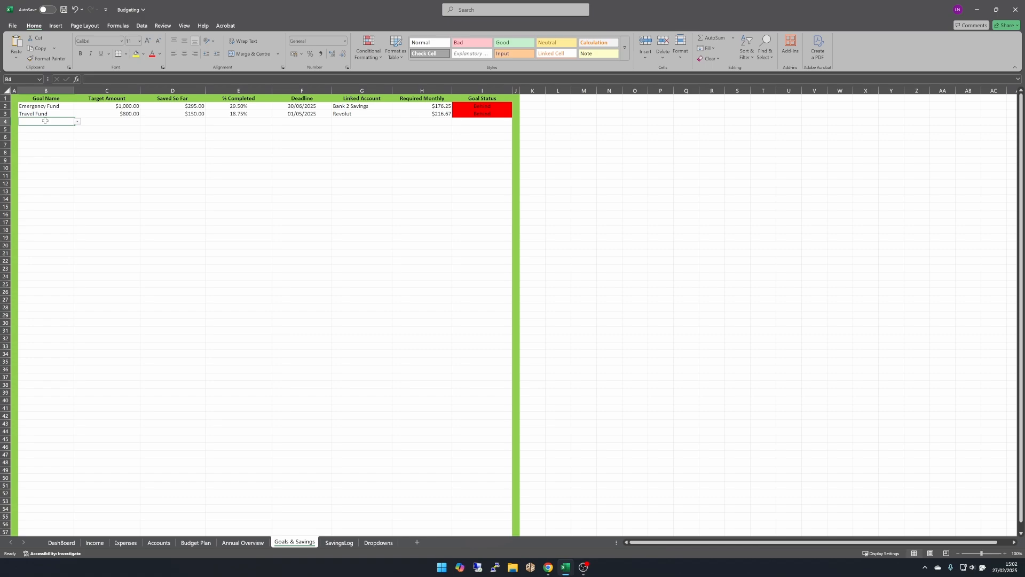
pyautogui.click(77, 121)
pyautogui.click(57, 167)
pyautogui.click(378, 543)
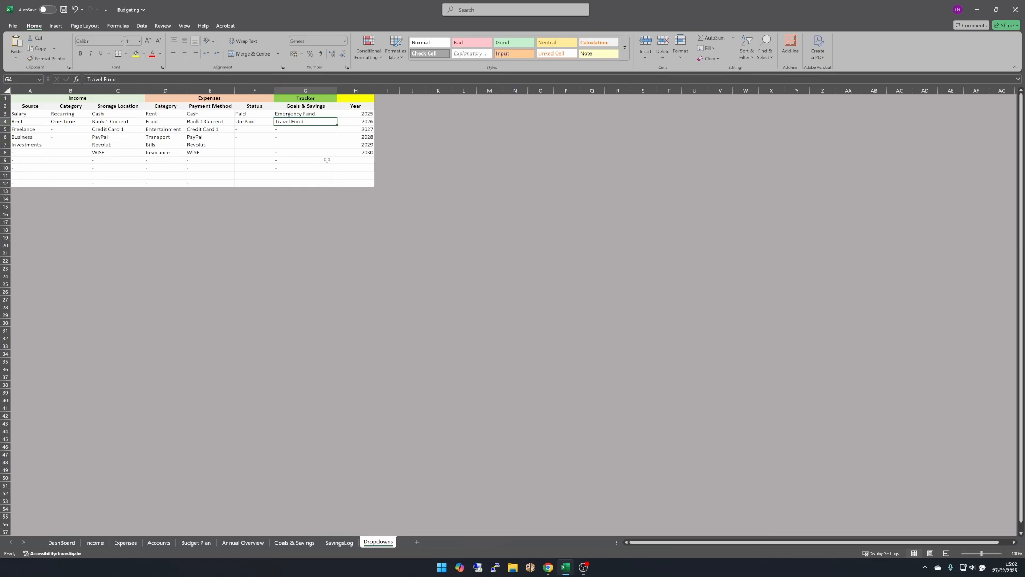
# Step: Set the category of the 26/02/2025 Freelance entry on the Income sheet to One-Time
pyautogui.click(358, 130)
pyautogui.click(63, 543)
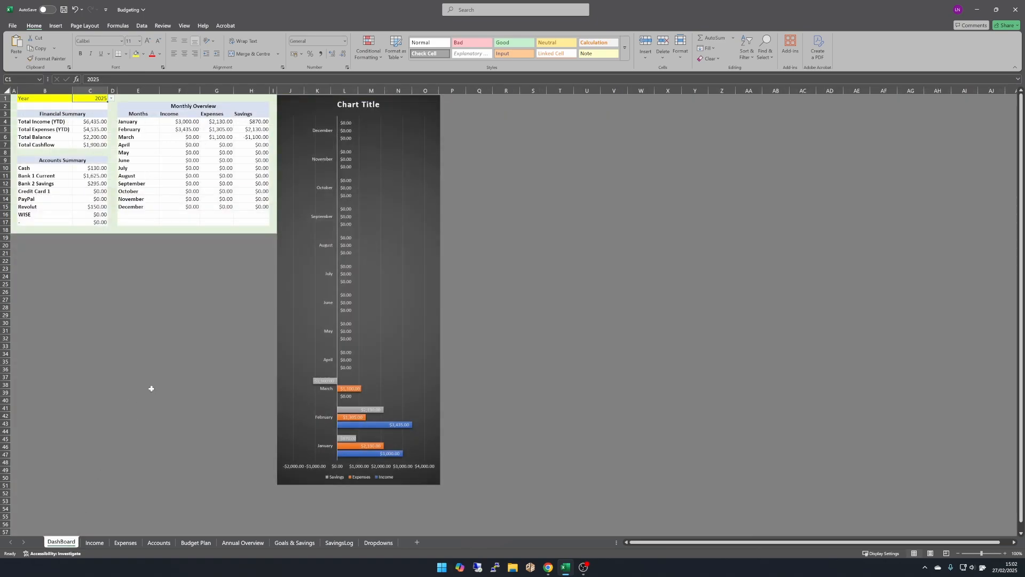
pyautogui.click(95, 542)
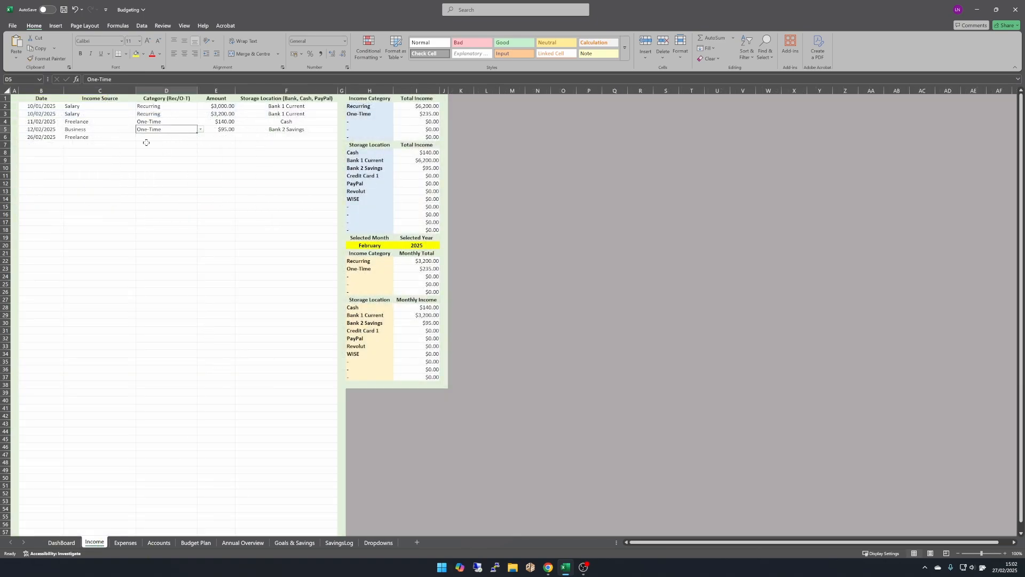
pyautogui.click(168, 138)
pyautogui.click(201, 138)
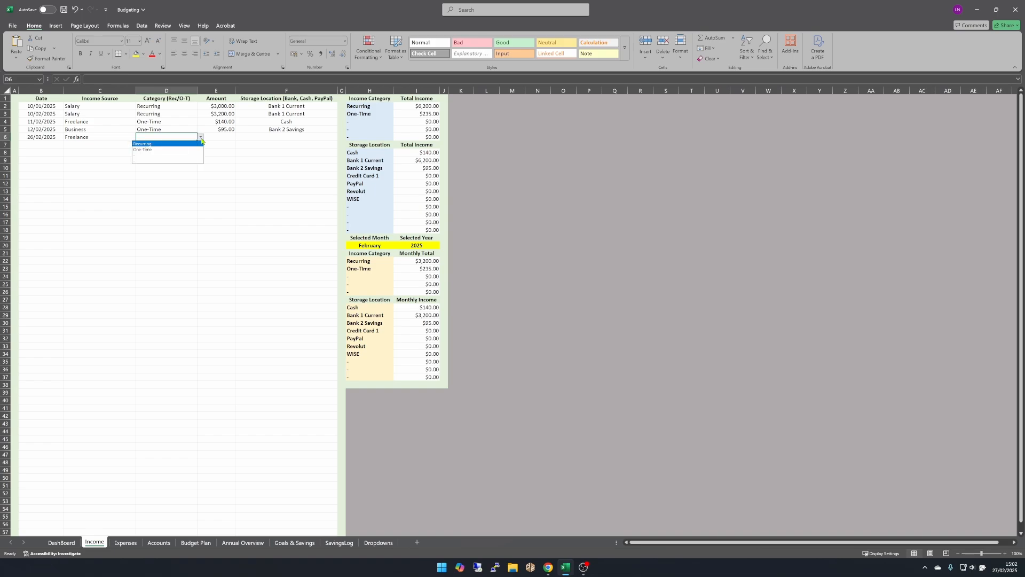
pyautogui.click(188, 150)
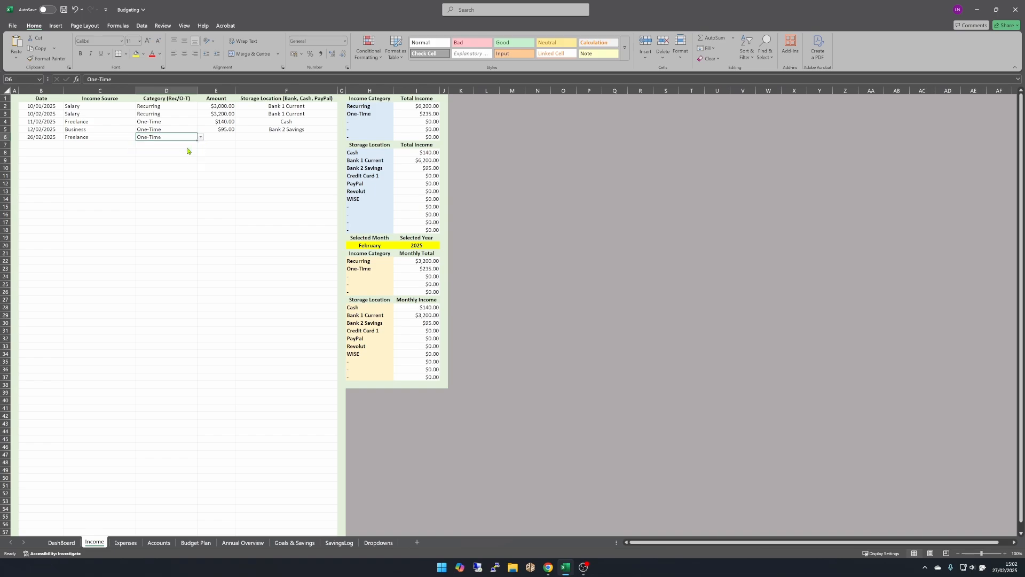
# Step: Check the Income Source choices for the first empty income row without picking one
pyautogui.click(110, 145)
pyautogui.click(141, 146)
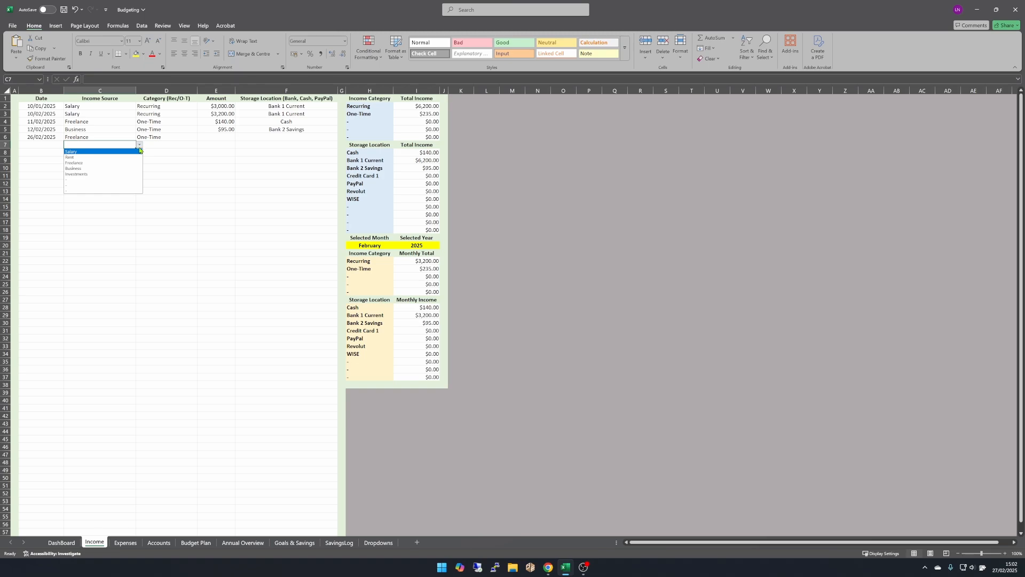
pyautogui.press('Escape')
pyautogui.click(183, 137)
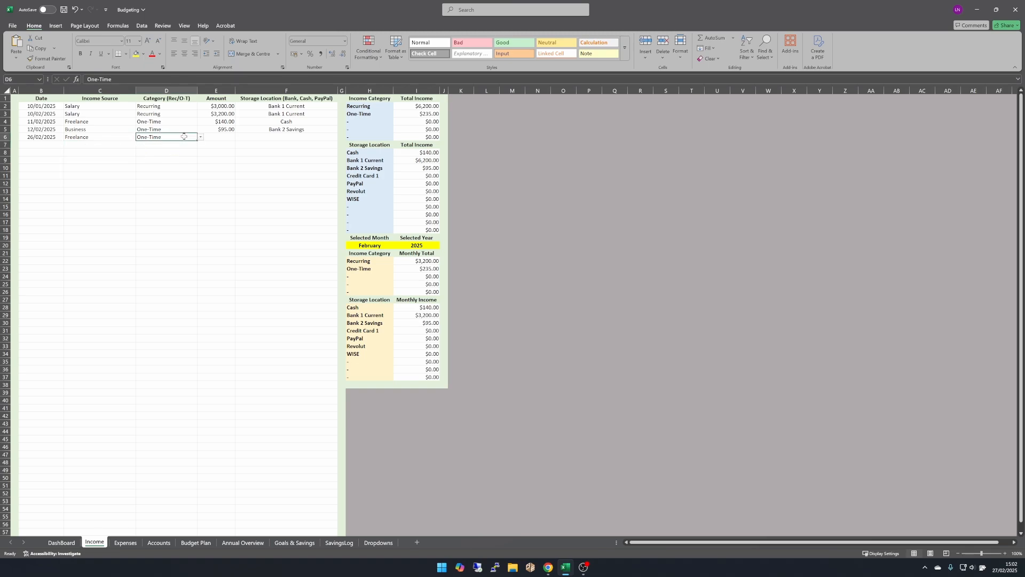
# Step: Enter 135 as the amount of the 26/02/2025 Freelance income entry
pyautogui.click(230, 135)
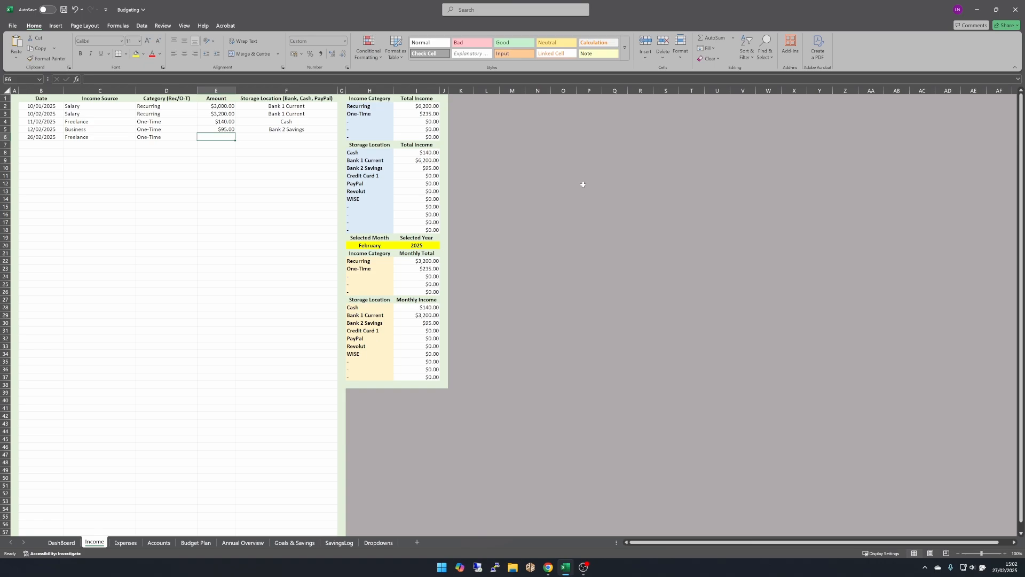
pyautogui.write('135')
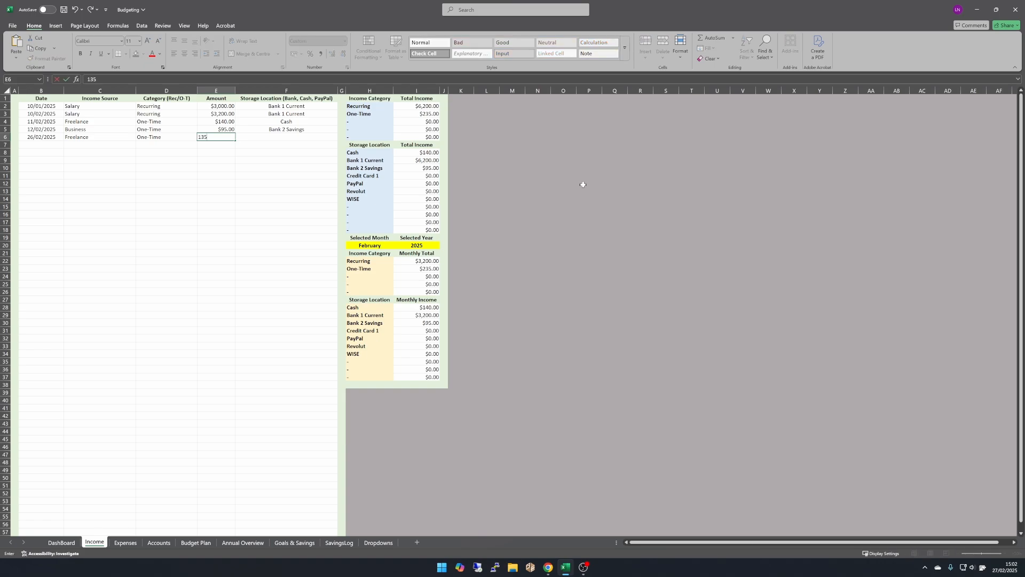
pyautogui.press('Tab')
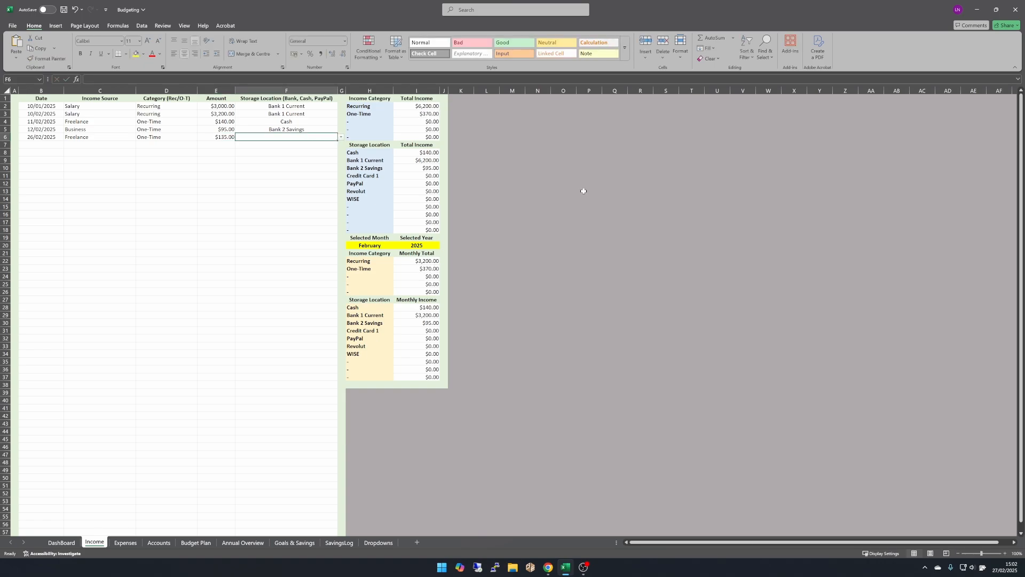
# Step: Try the Euro and US dollar accounting formats on the 26/02/2025 Freelance amount, and undo both format changes
pyautogui.click(224, 137)
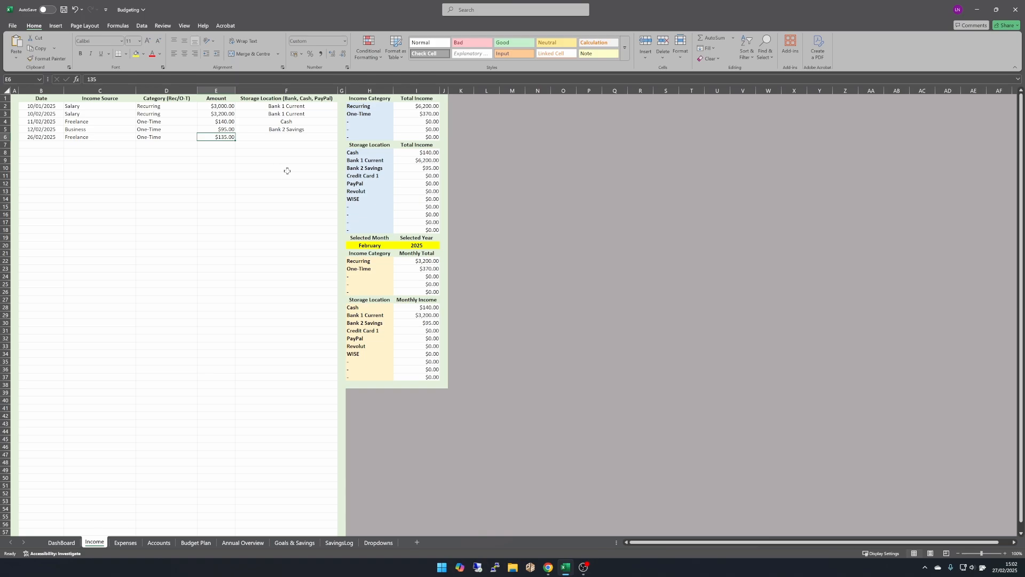
pyautogui.click(344, 41)
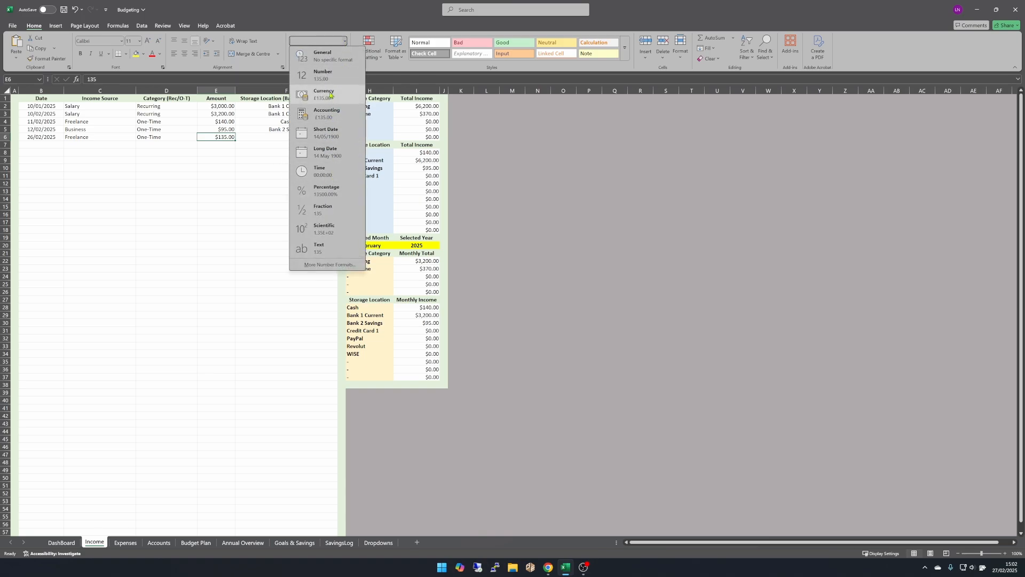
pyautogui.click(219, 138)
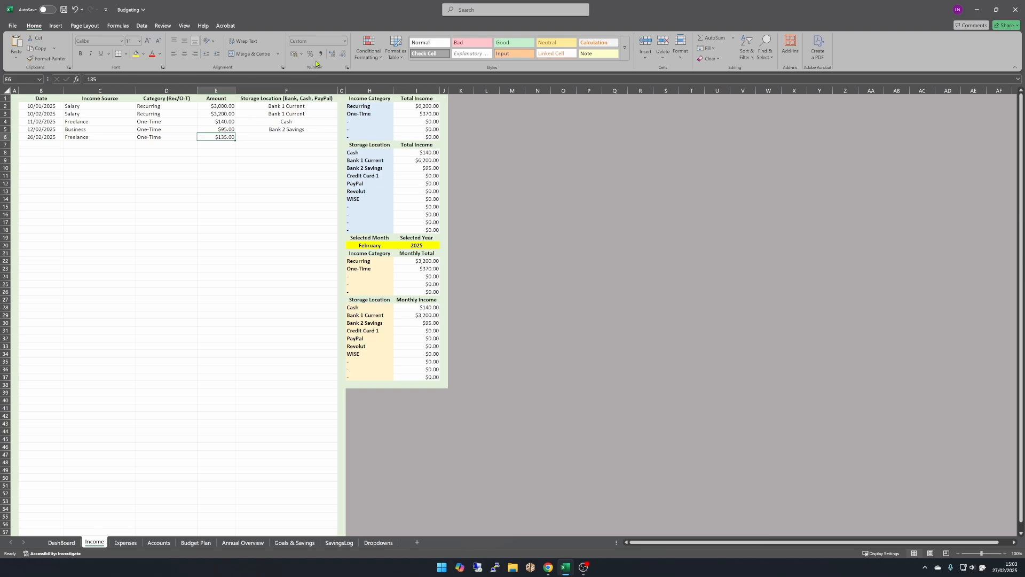
pyautogui.click(301, 54)
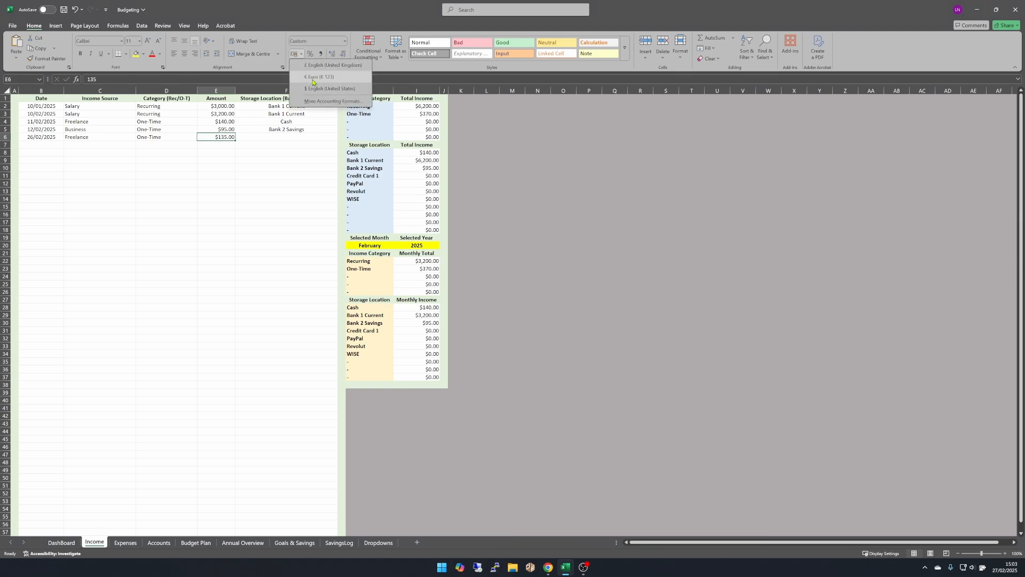
pyautogui.click(313, 78)
pyautogui.click(301, 54)
pyautogui.click(311, 89)
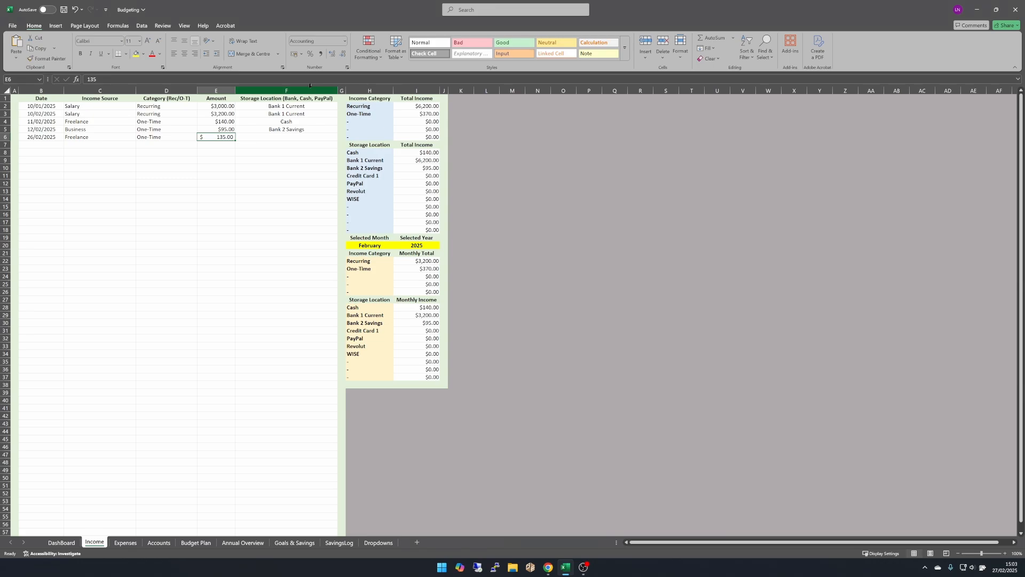
pyautogui.hotkey('ctrl', 'z')
pyautogui.hotkey('ctrl', 'z')
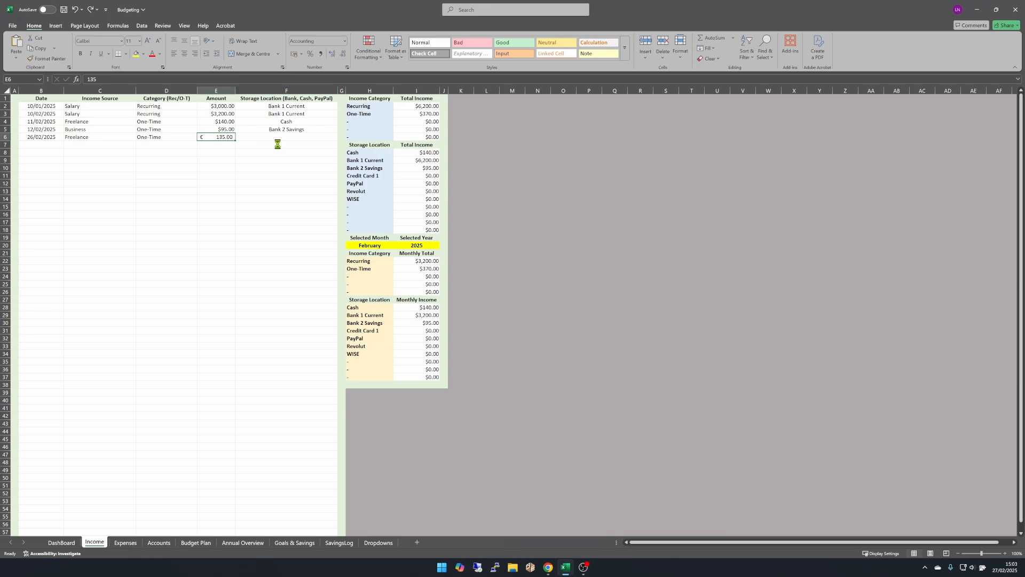
# Step: Set the storage location of the 26/02/2025 Freelance entry to PayPal, and replace it with Revolut
pyautogui.click(280, 137)
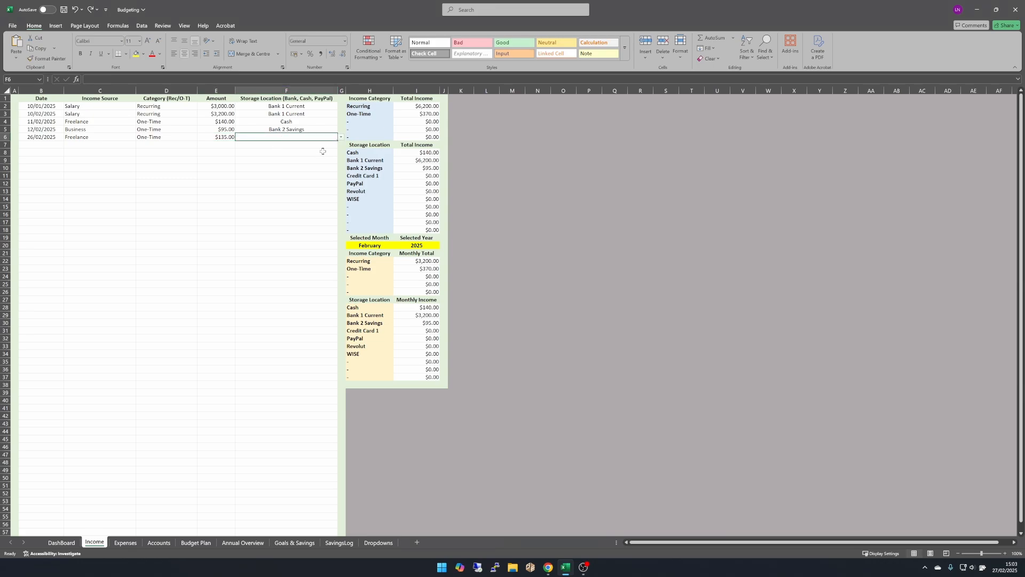
pyautogui.click(341, 139)
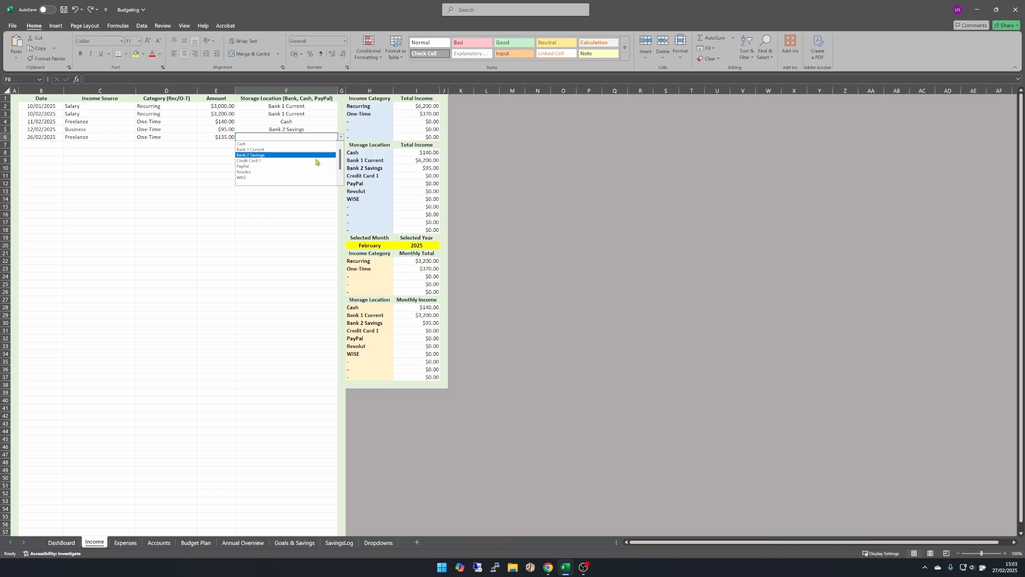
pyautogui.click(293, 170)
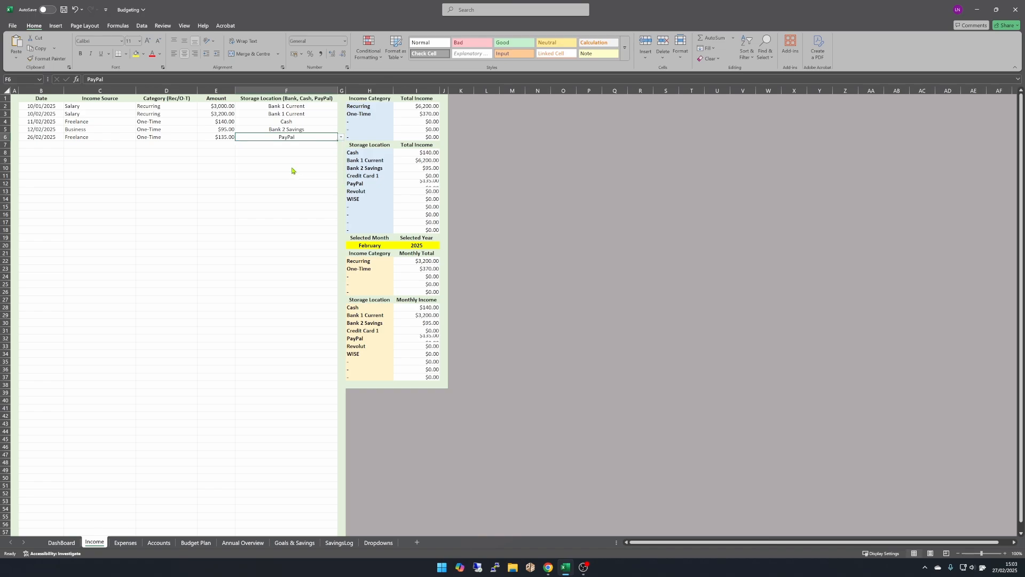
pyautogui.click(341, 137)
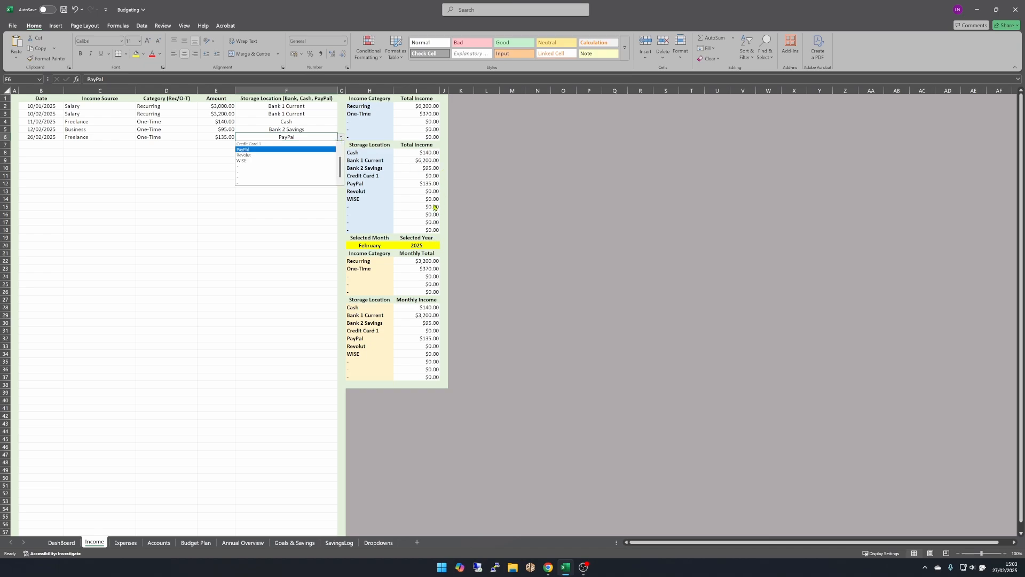
pyautogui.click(288, 156)
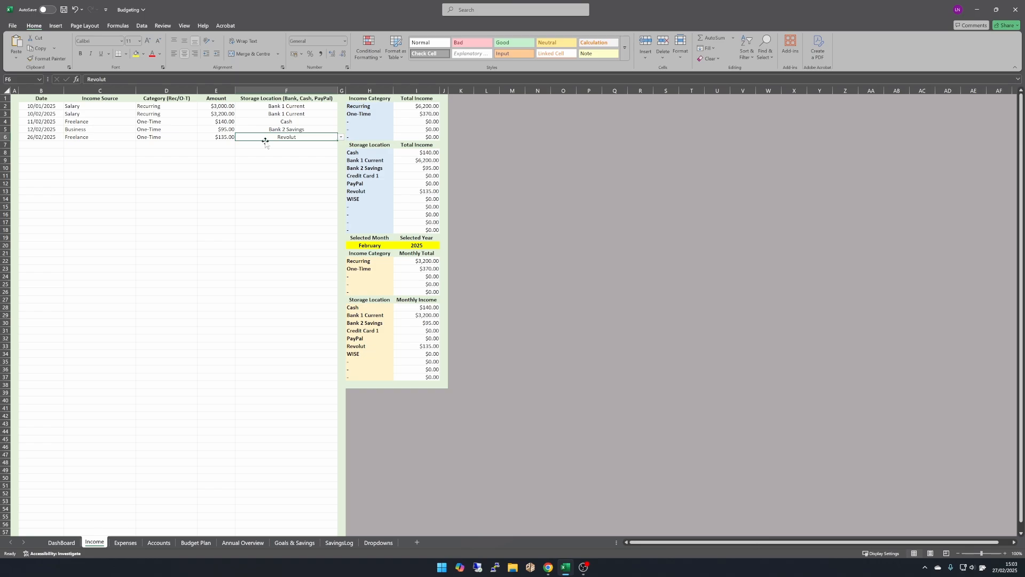
# Step: Review the income amounts, try another Selected Year for the monthly income summary, and switch it back to 2025
pyautogui.moveTo(219, 109); pyautogui.dragTo(222, 137)
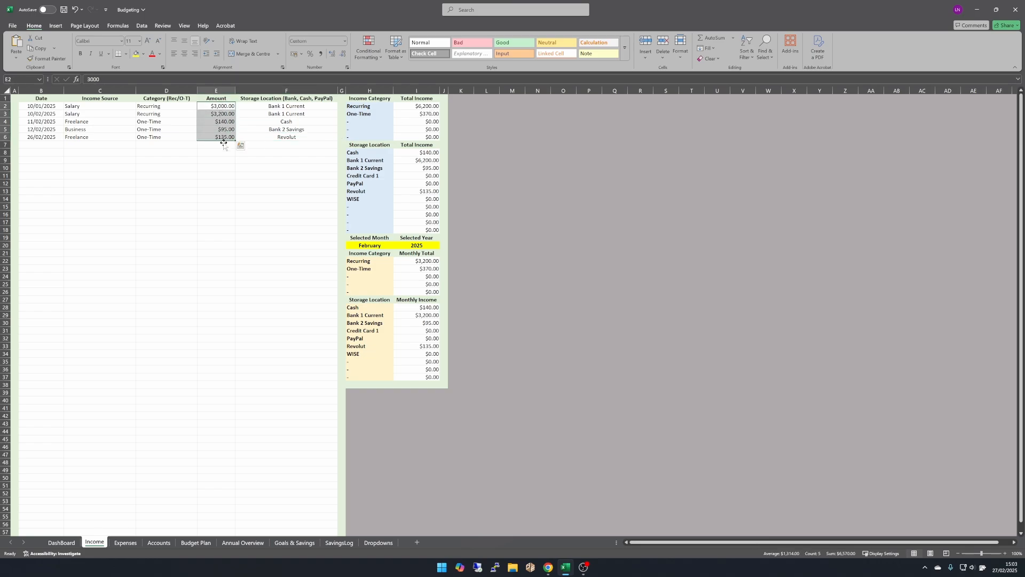
pyautogui.click(225, 153)
pyautogui.click(419, 245)
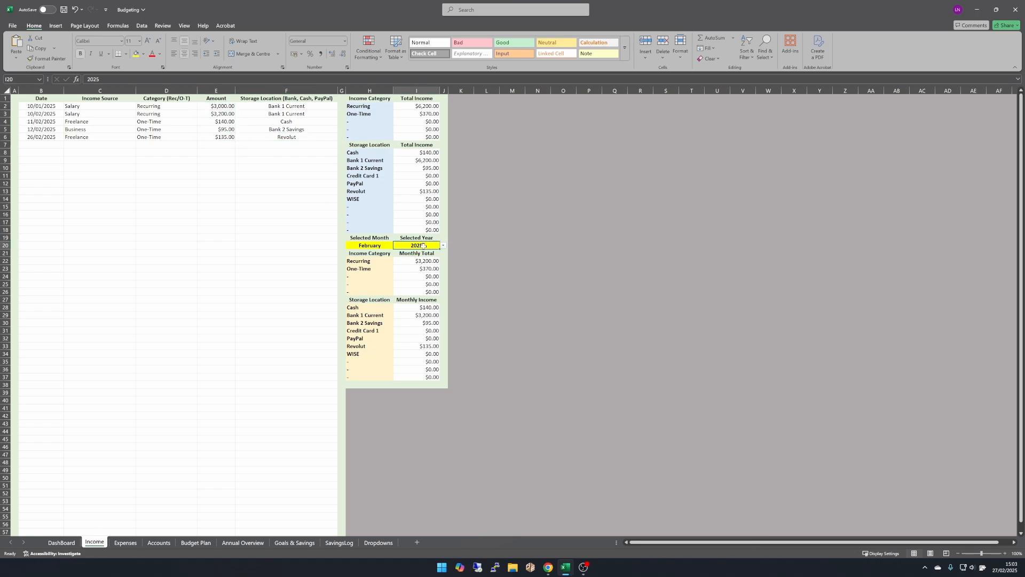
pyautogui.click(443, 245)
pyautogui.click(426, 263)
pyautogui.click(444, 247)
pyautogui.click(418, 251)
# Step: Change the 26/02/2025 Freelance entry's storage location to PayPal, comparing the current balances on the Accounts sheet before and after
pyautogui.click(156, 543)
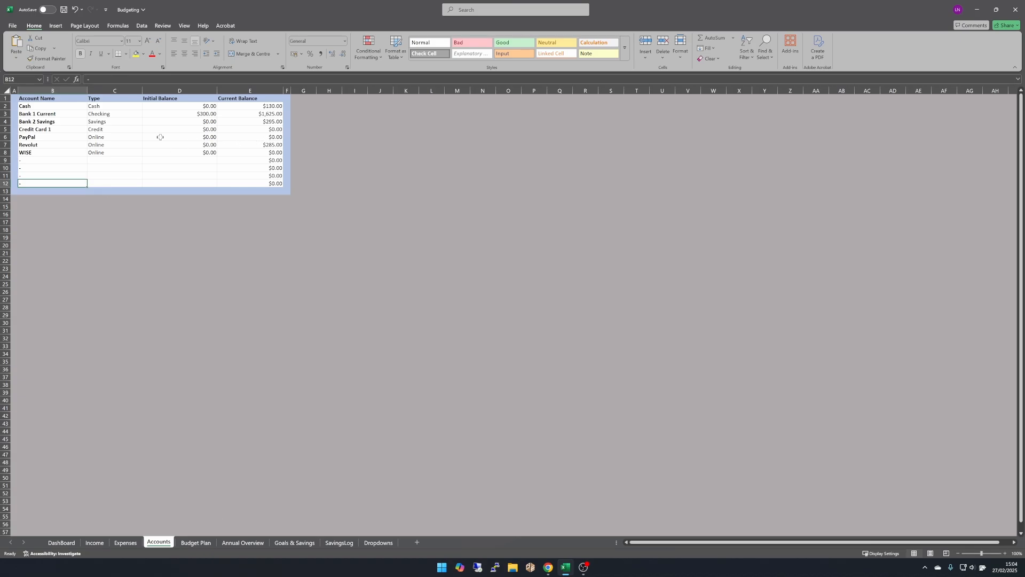
pyautogui.hotkey('ctrl', 'pageup')
pyautogui.hotkey('ctrl', 'pageup')
pyautogui.click(325, 136)
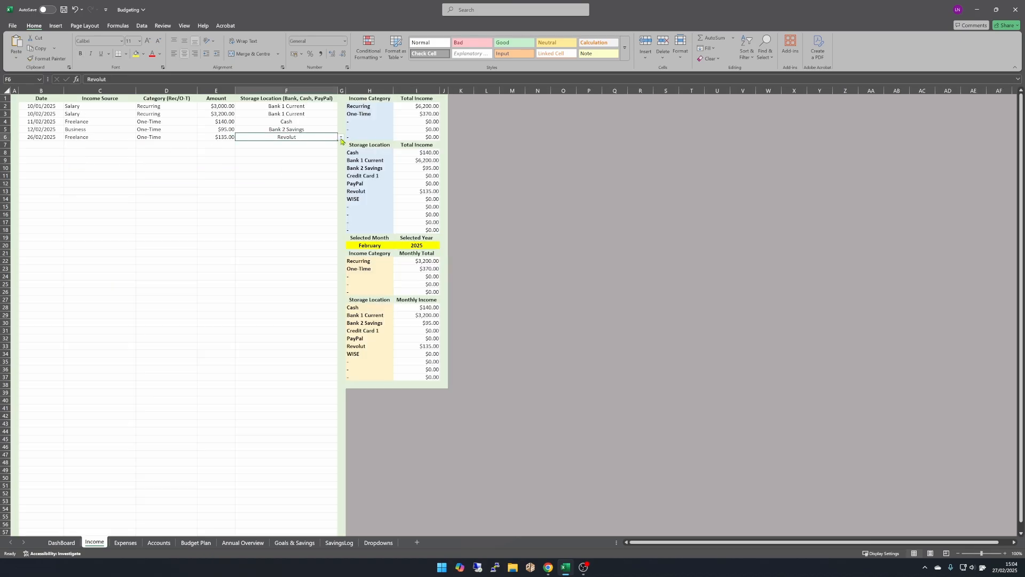
pyautogui.click(341, 137)
pyautogui.click(322, 149)
pyautogui.click(159, 542)
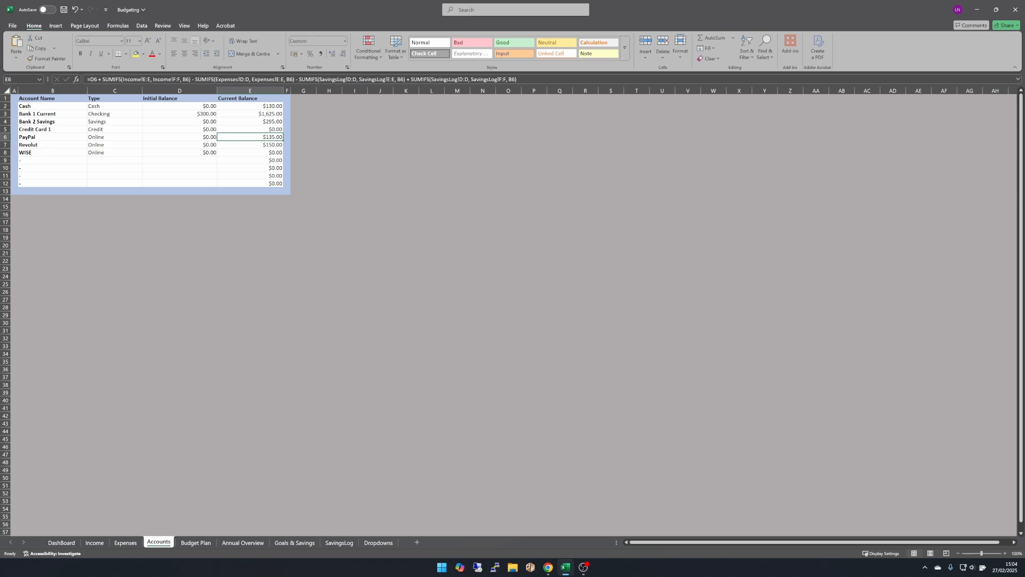
# Step: Review the summary tables on the Expenses sheet, trying another Selected Year and returning it to 2025
pyautogui.click(124, 543)
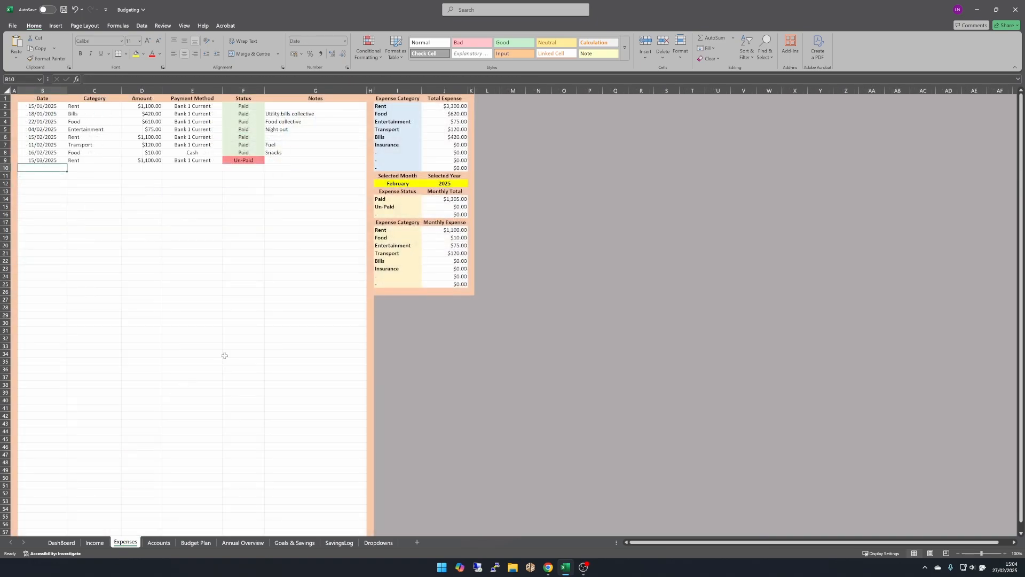
pyautogui.moveTo(451, 100); pyautogui.dragTo(448, 298)
pyautogui.click(460, 184)
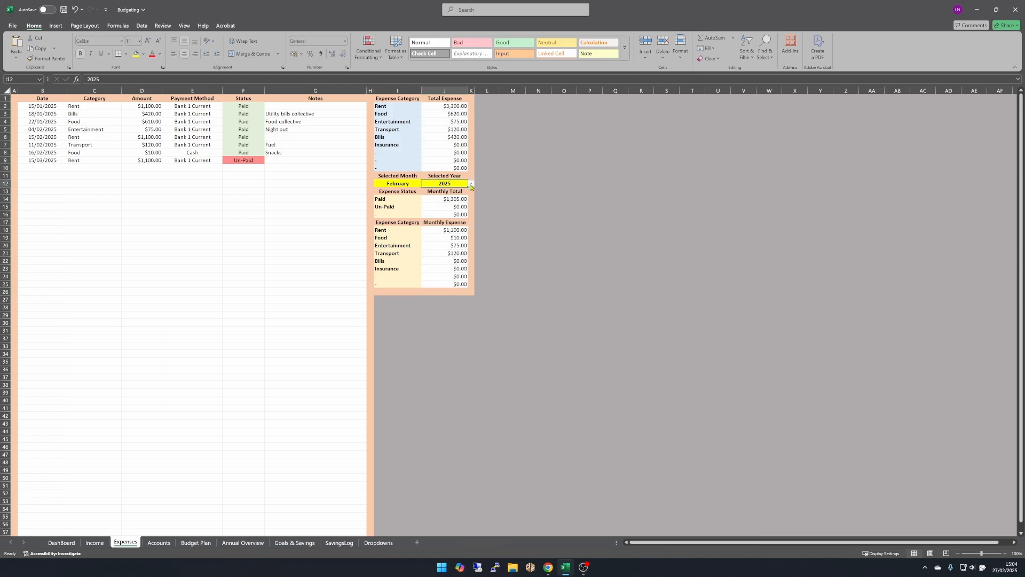
pyautogui.click(470, 184)
pyautogui.click(451, 205)
pyautogui.click(471, 184)
pyautogui.click(454, 196)
# Step: Examine the unpaid 15/03/2025 Rent entry on the Expenses sheet and the March row of the Annual Overview
pyautogui.click(157, 161)
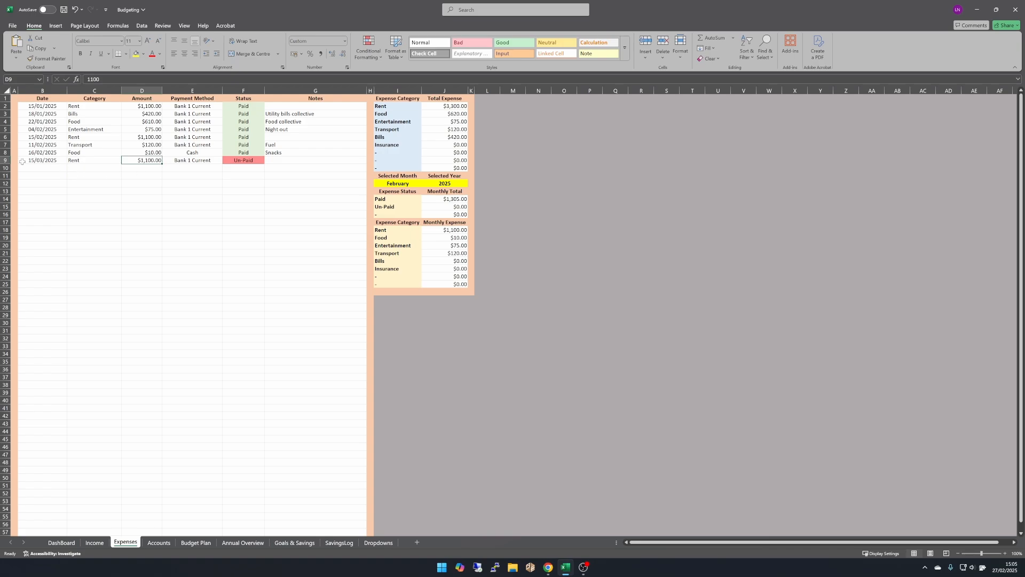
pyautogui.click(5, 160)
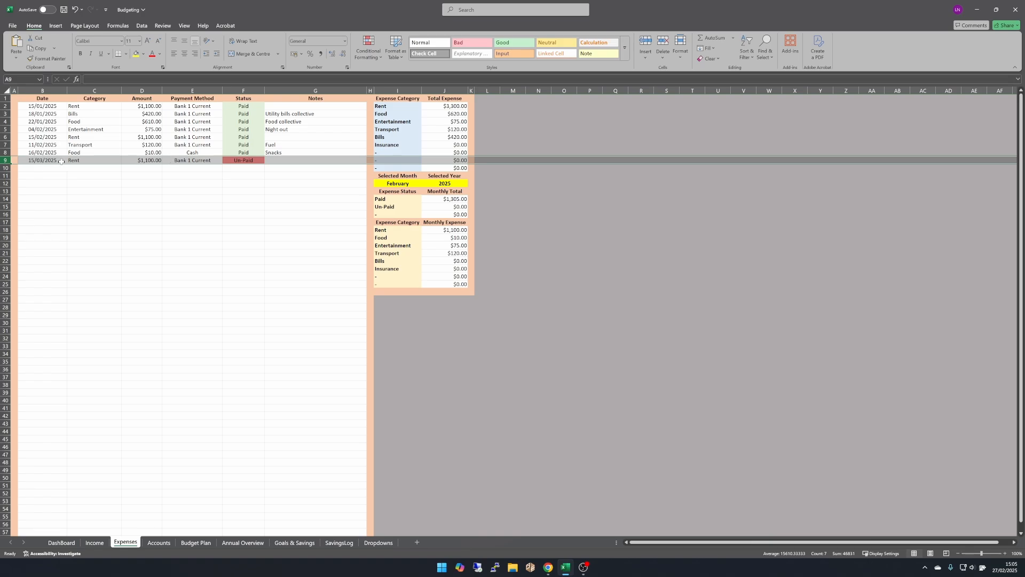
pyautogui.click(243, 542)
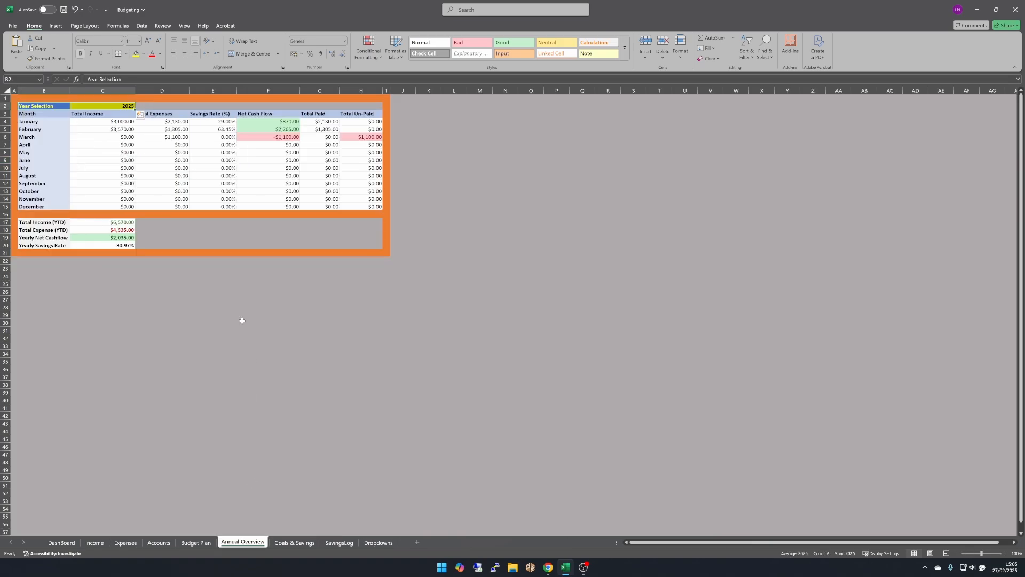
pyautogui.click(5, 137)
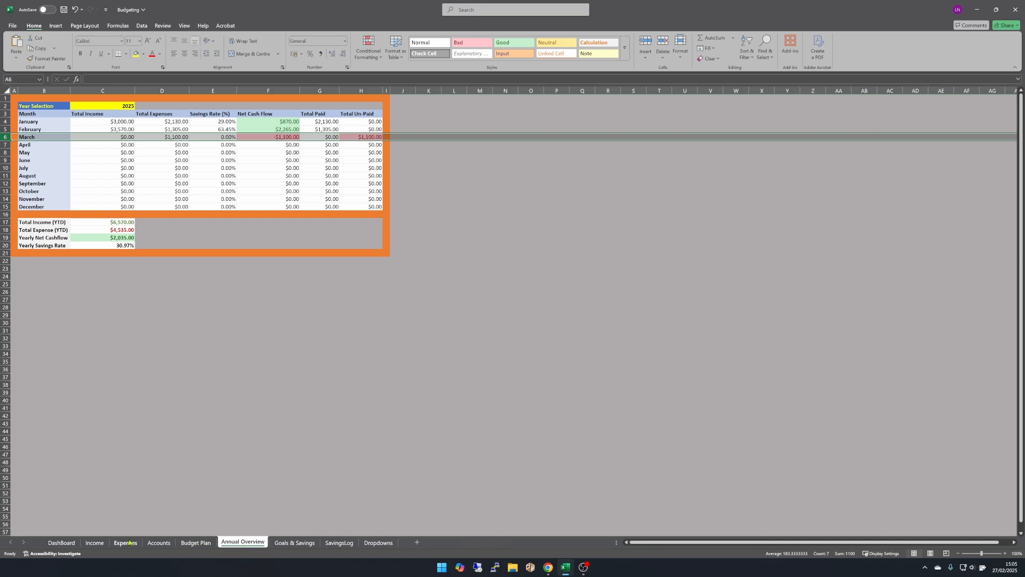
# Step: Start a new entry on the Income sheet dated 02/03/2025 with source Salary and category Recurring
pyautogui.click(99, 543)
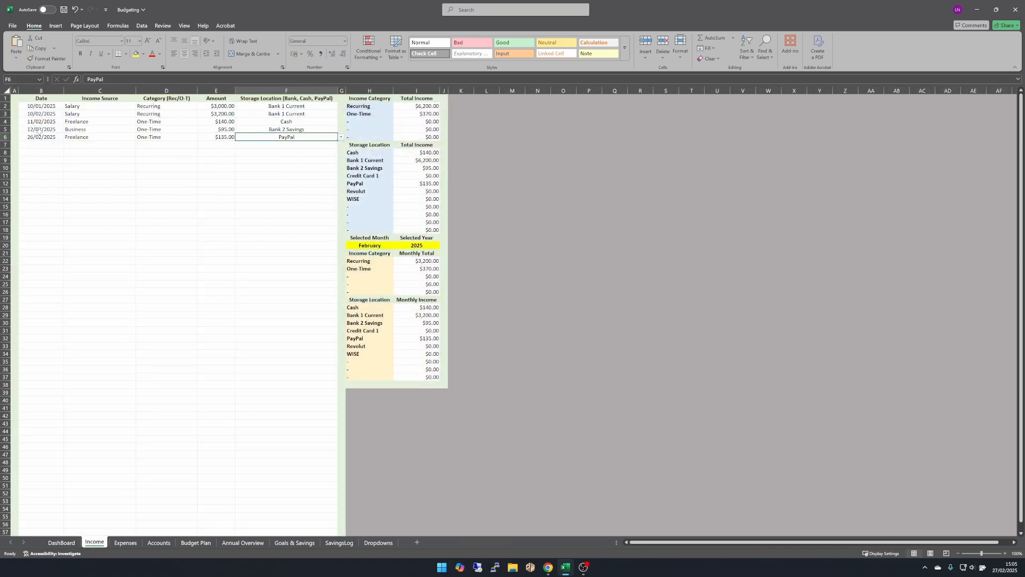
pyautogui.click(45, 144)
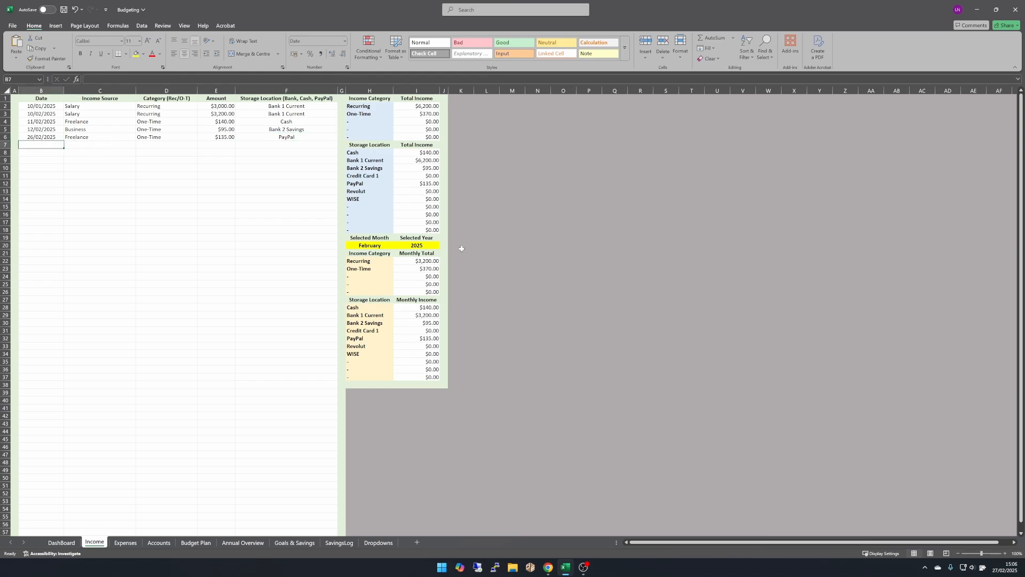
pyautogui.write('02/')
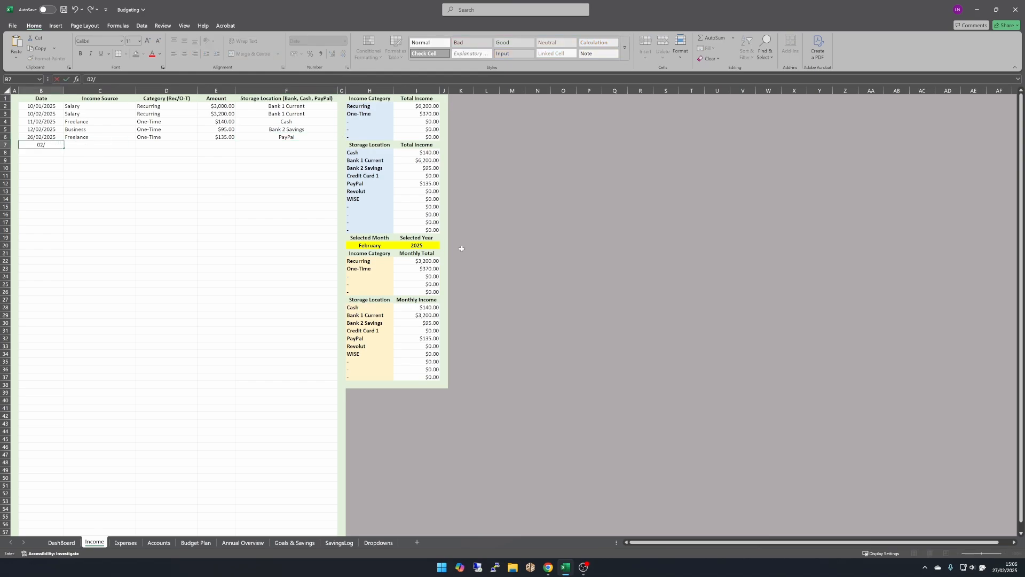
pyautogui.write('03/2025')
pyautogui.press('Tab')
pyautogui.write('Salary')
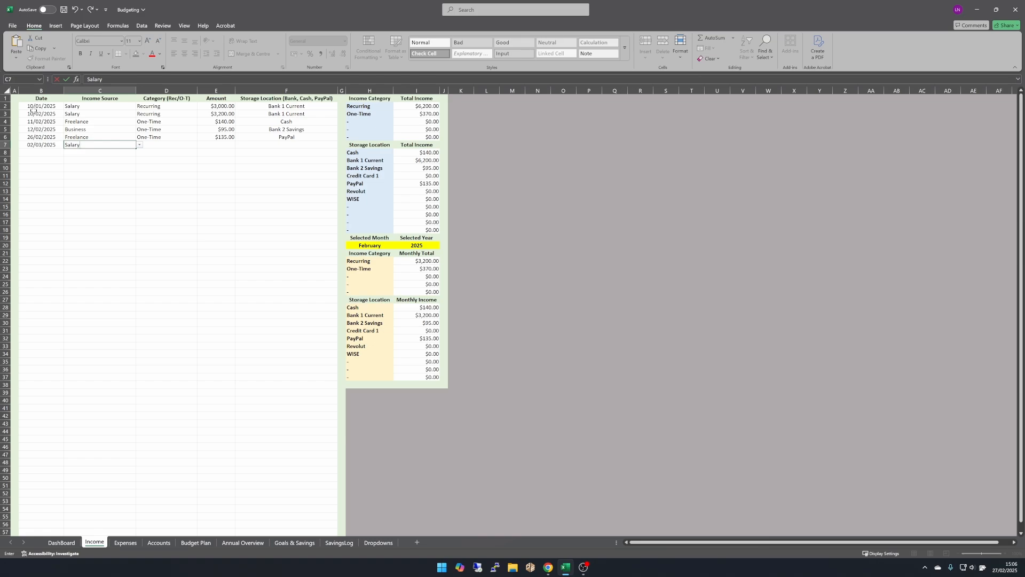
pyautogui.press('Tab')
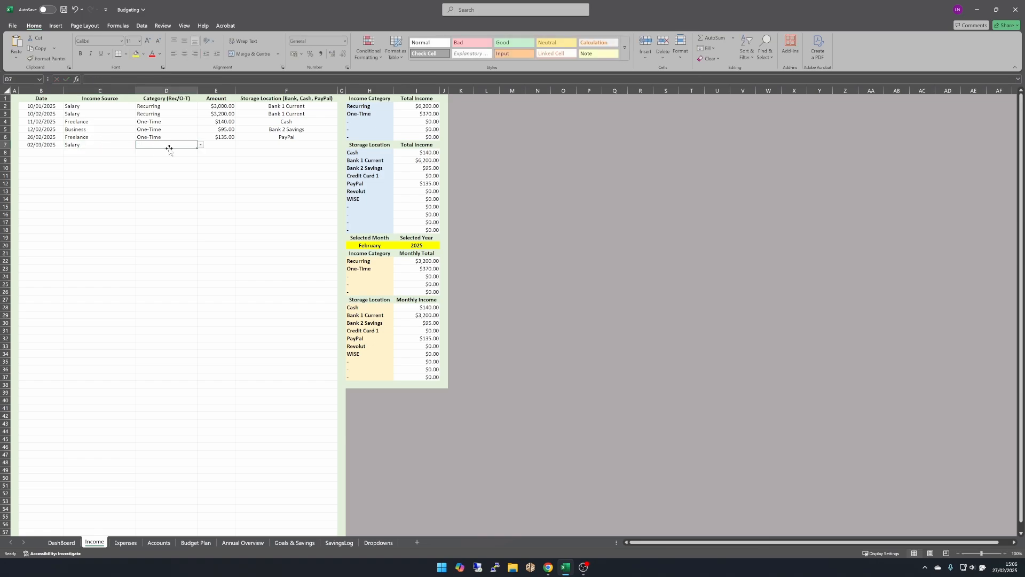
pyautogui.click(201, 145)
pyautogui.click(193, 152)
# Step: Complete the 02/03/2025 Salary entry with an amount of 3200 and Bank 1 Current as its storage location
pyautogui.click(227, 147)
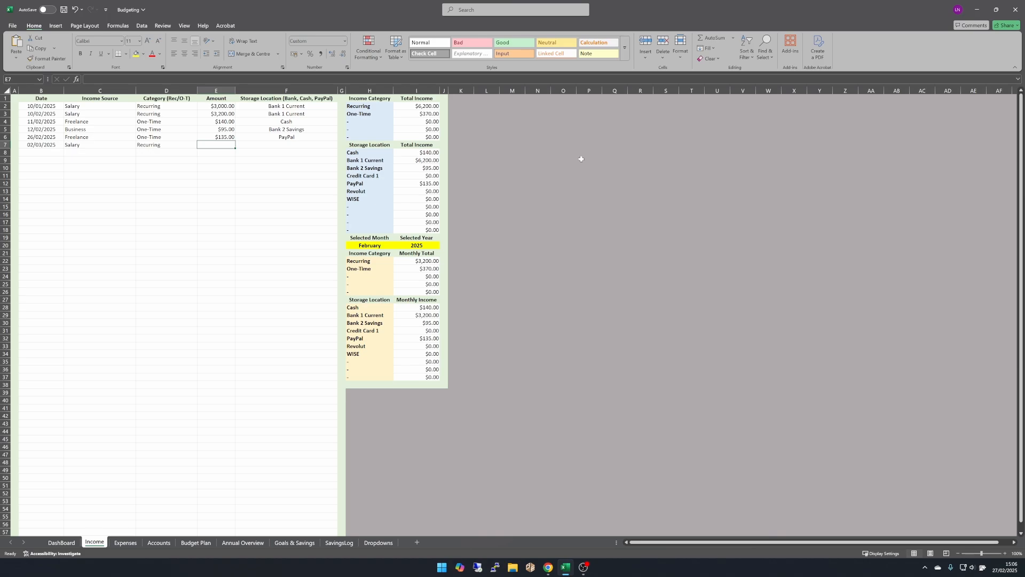
pyautogui.click(225, 114)
pyautogui.press('Down')
pyautogui.press('Down')
pyautogui.press('Down')
pyautogui.press('Down')
pyautogui.write('32000')
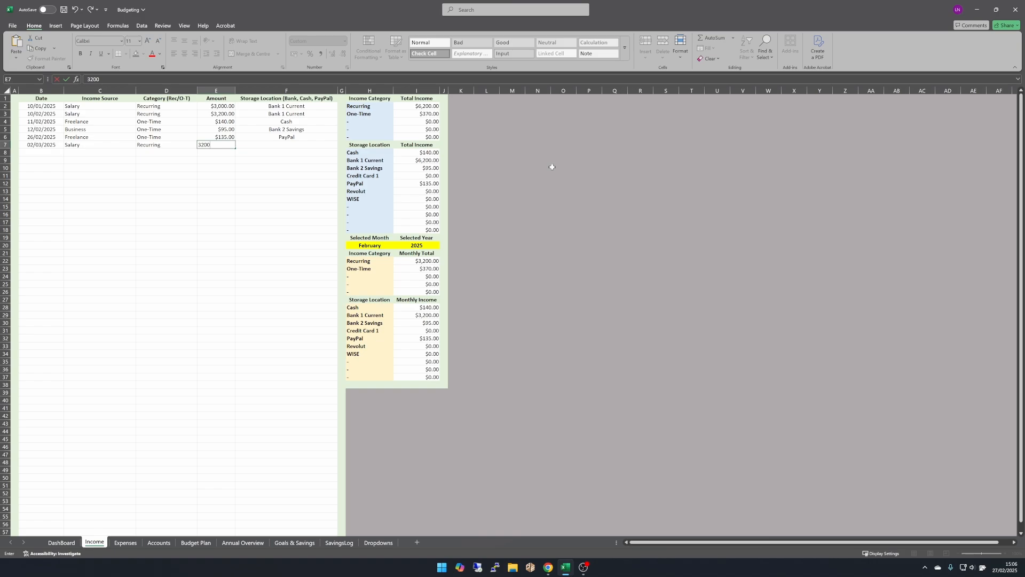
pyautogui.press('Tab')
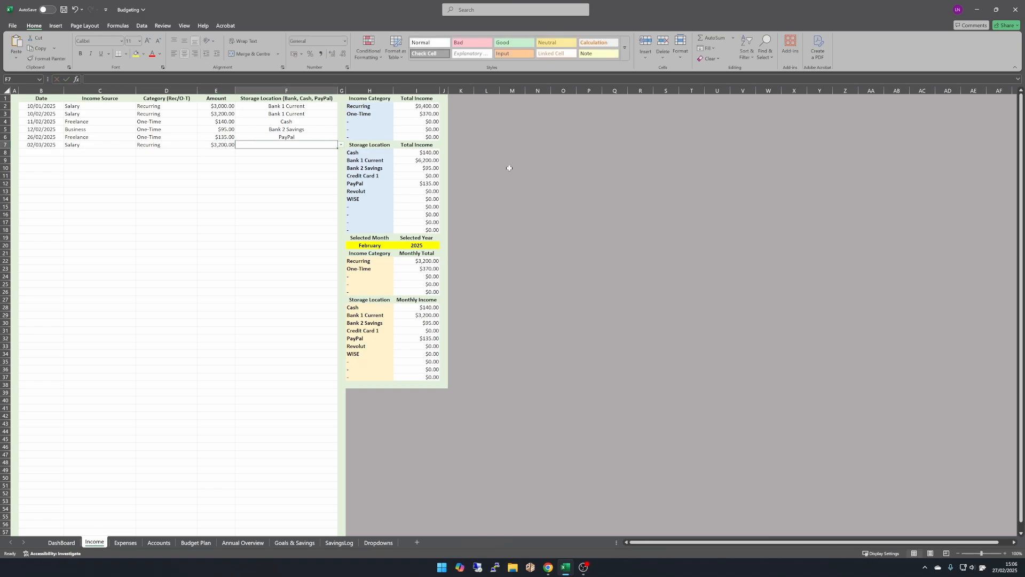
pyautogui.click(341, 145)
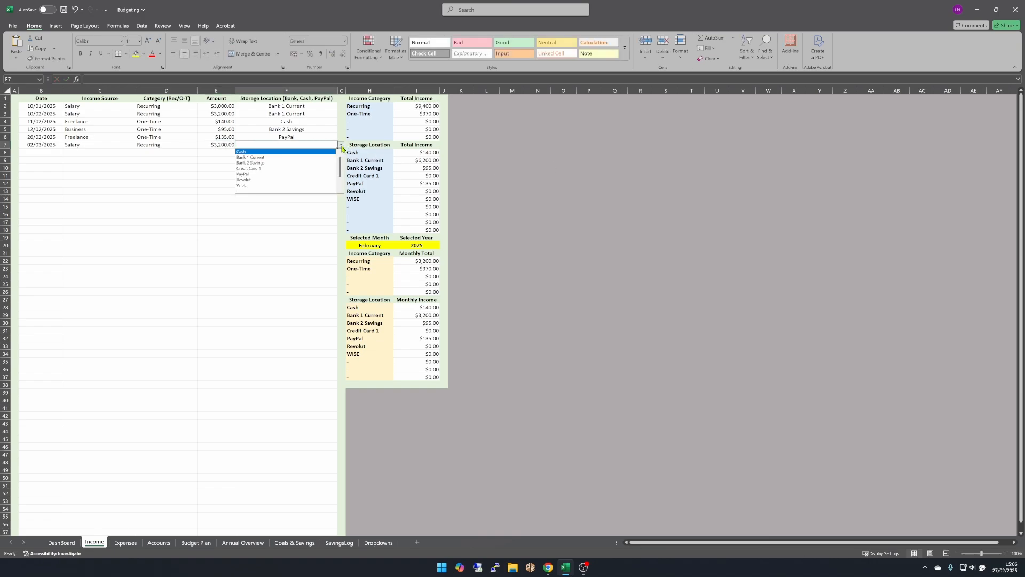
pyautogui.click(295, 157)
pyautogui.click(44, 151)
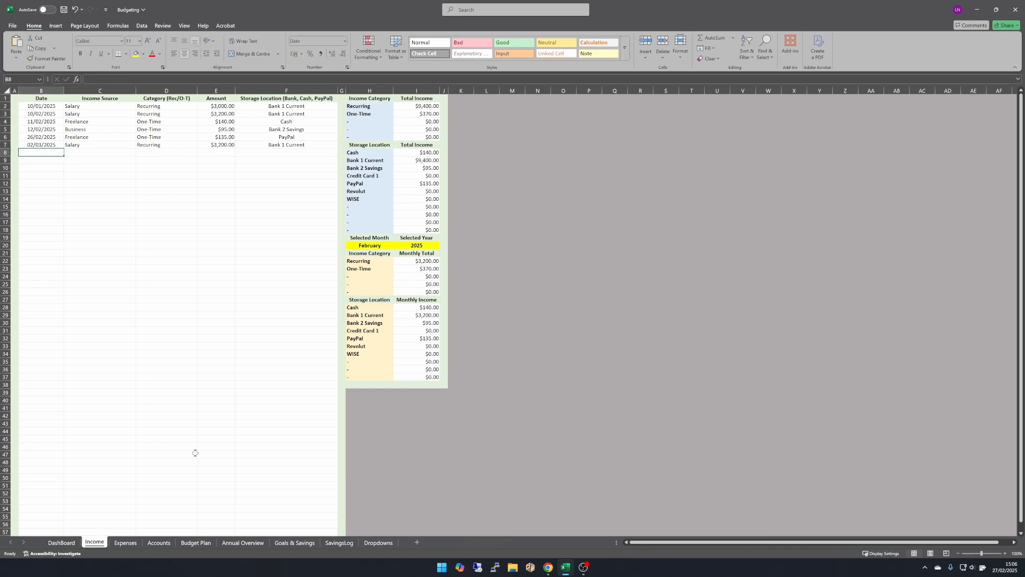
# Step: Examine March's net cash flow, paid and unpaid totals on the Annual Overview against the 15/03/2025 Rent status on the Expenses sheet
pyautogui.click(242, 543)
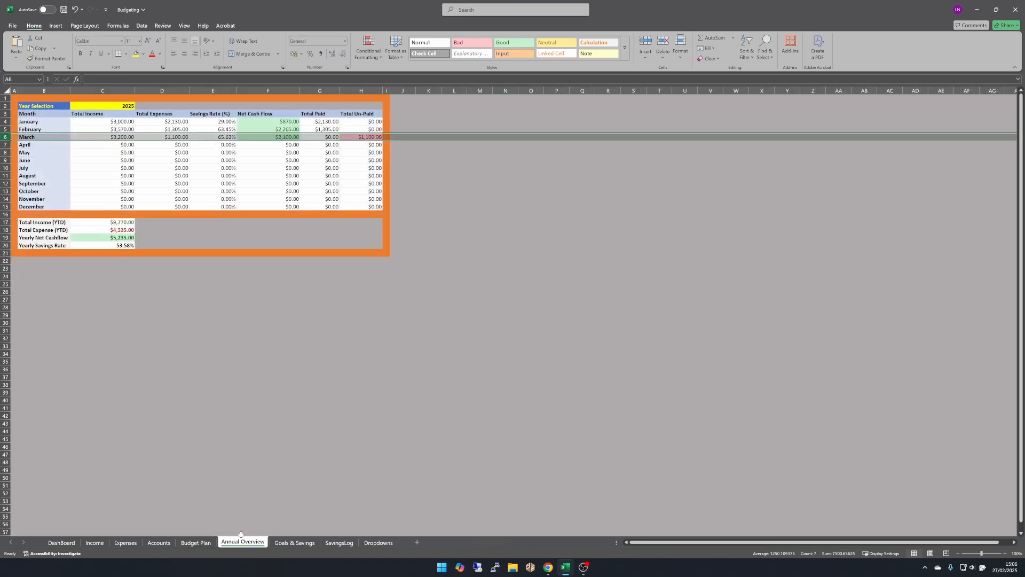
pyautogui.click(375, 138)
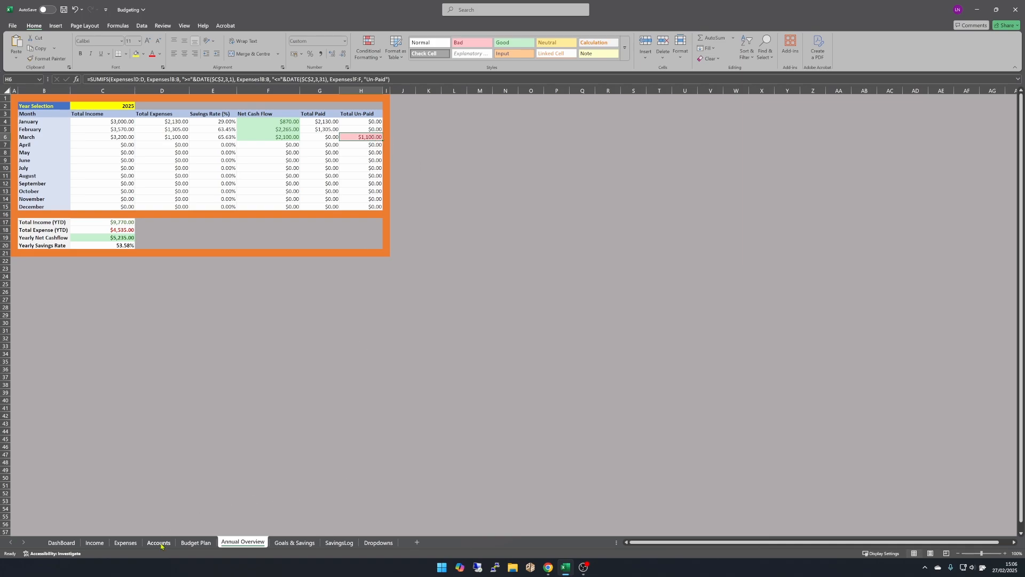
pyautogui.click(126, 542)
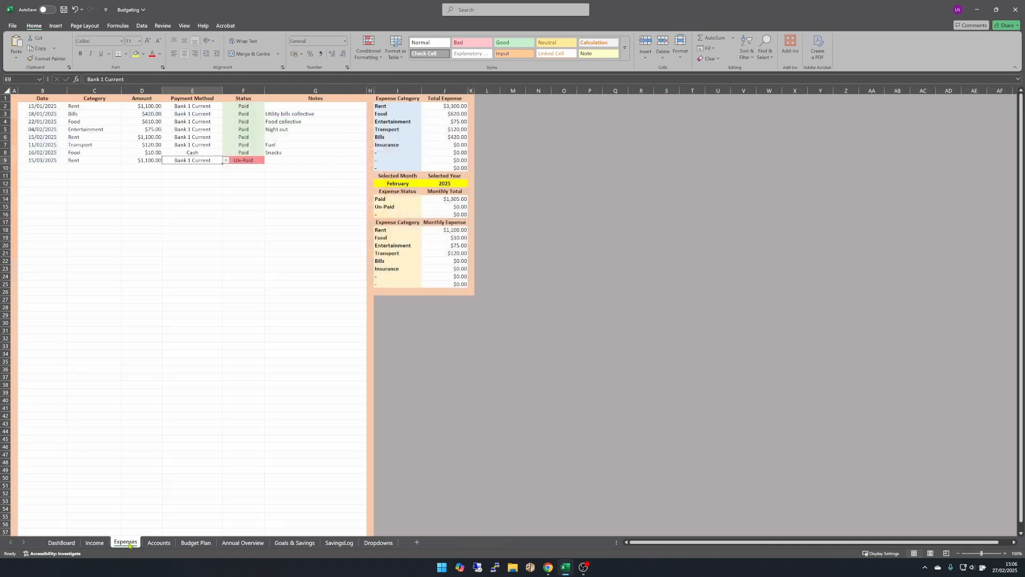
pyautogui.click(244, 160)
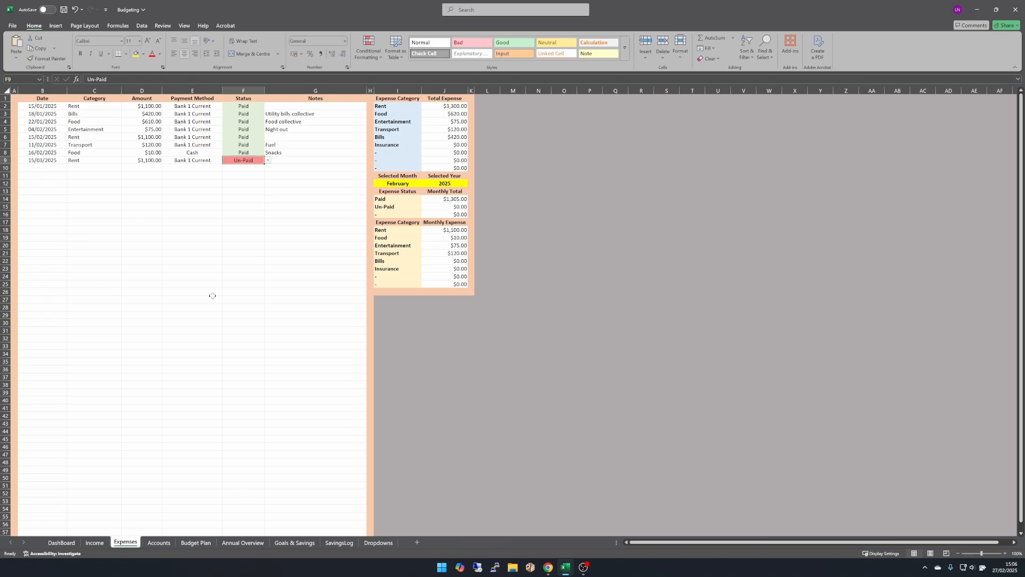
pyautogui.click(251, 543)
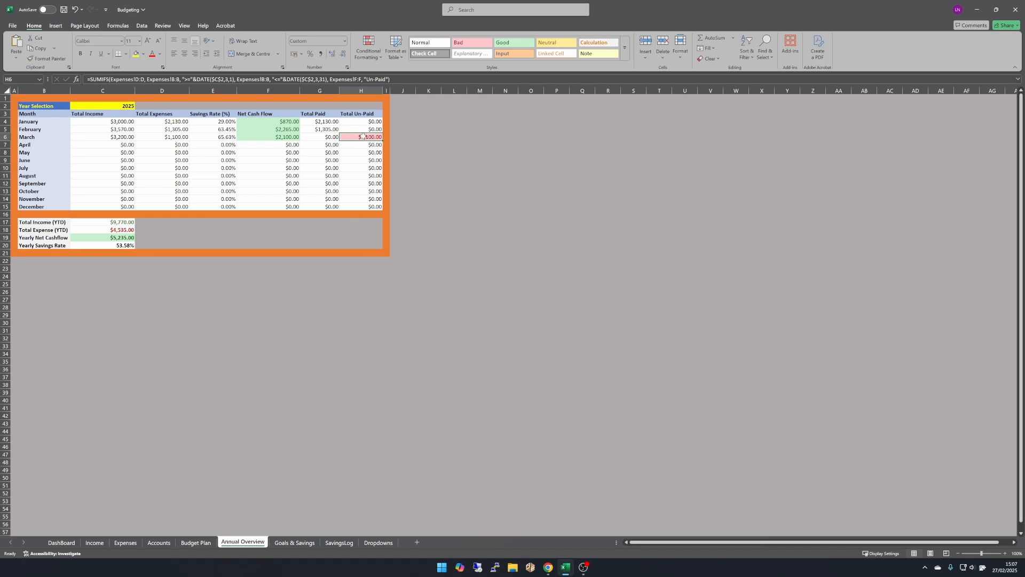
pyautogui.click(277, 137)
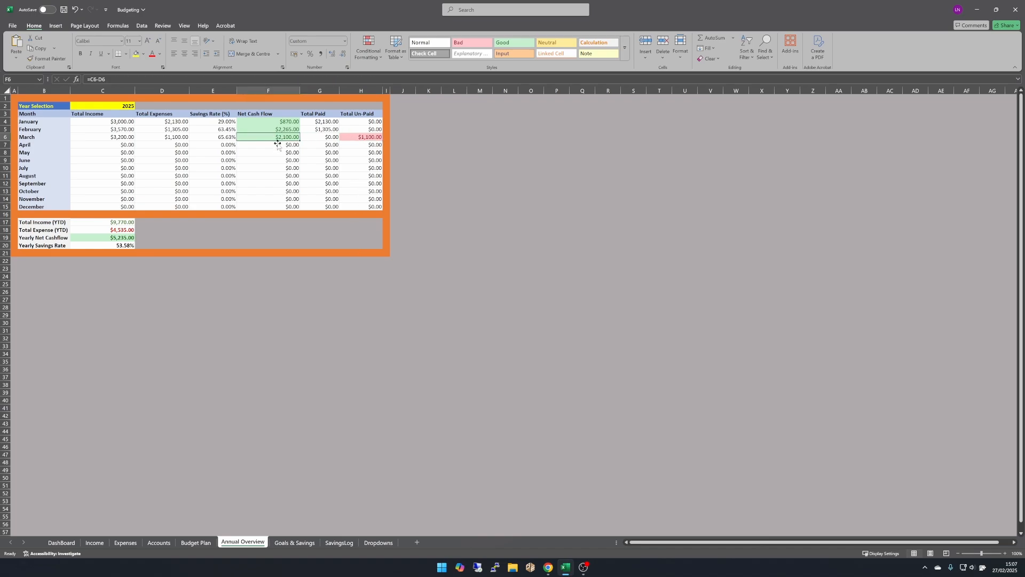
pyautogui.click(367, 137)
pyautogui.click(316, 137)
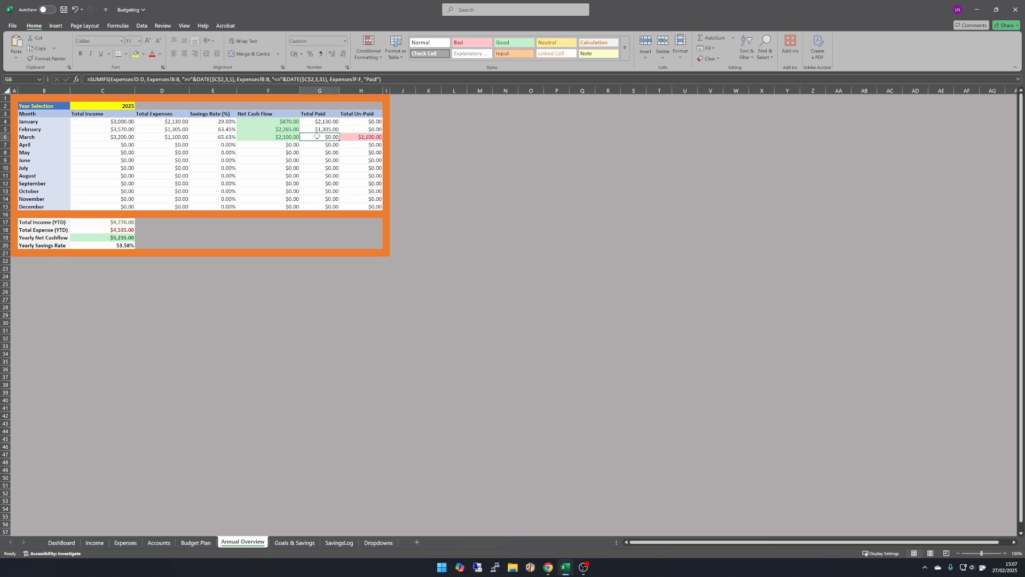
pyautogui.click(365, 136)
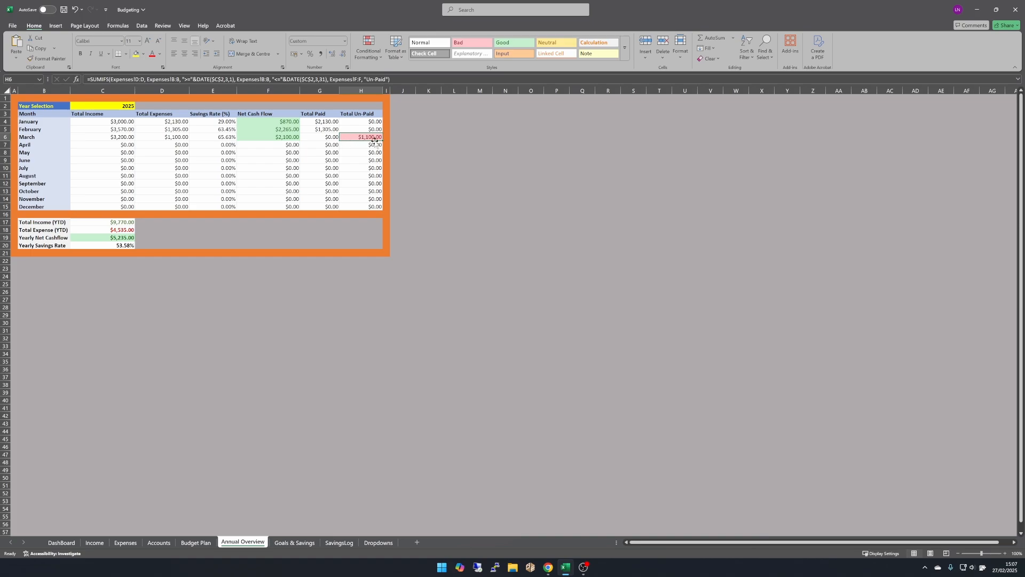
# Step: Set the 15/03/2025 Rent expense's status to Paid and check March's paid, unpaid and net cash flow figures on the Annual Overview
pyautogui.click(126, 542)
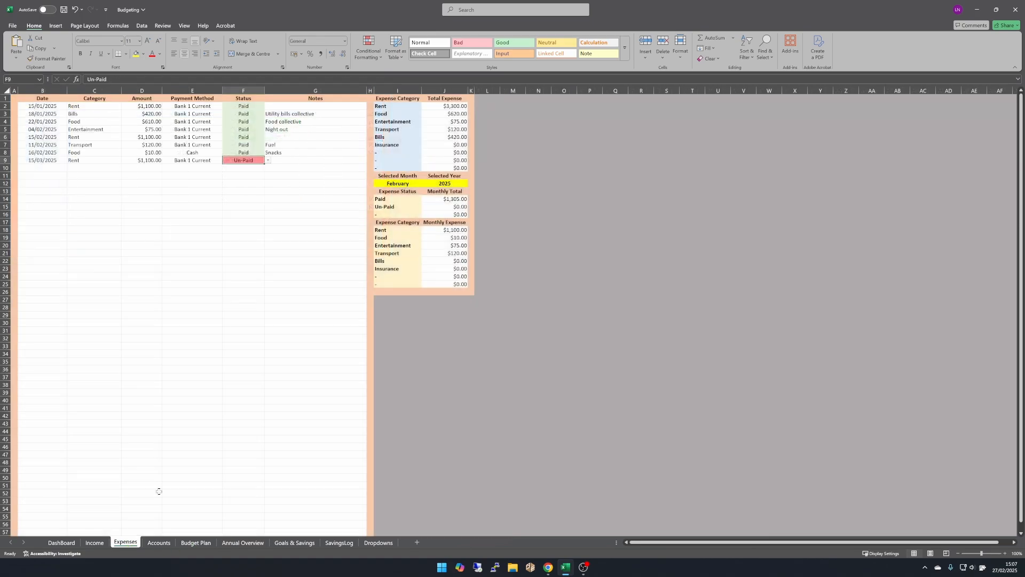
pyautogui.click(268, 160)
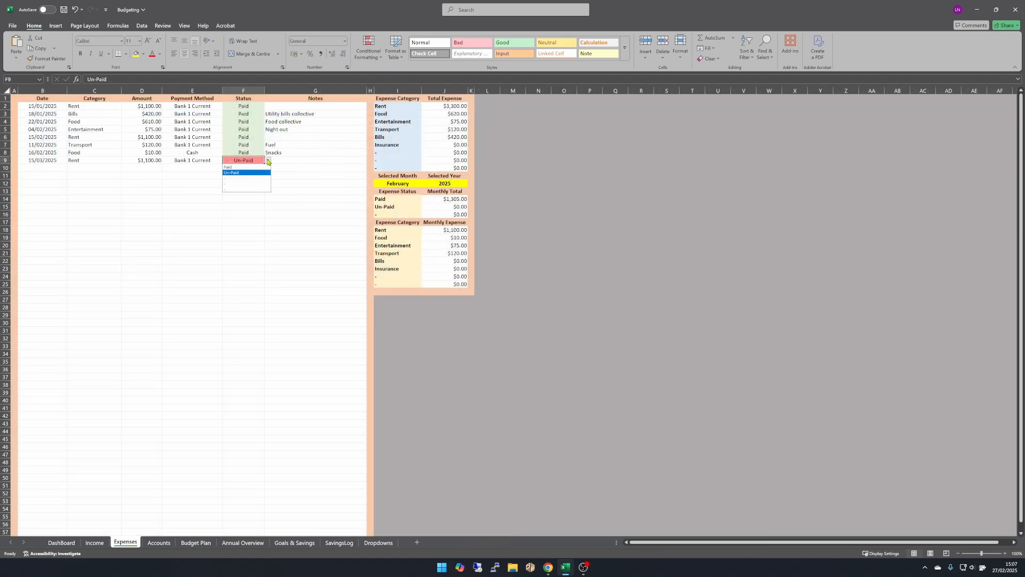
pyautogui.click(256, 167)
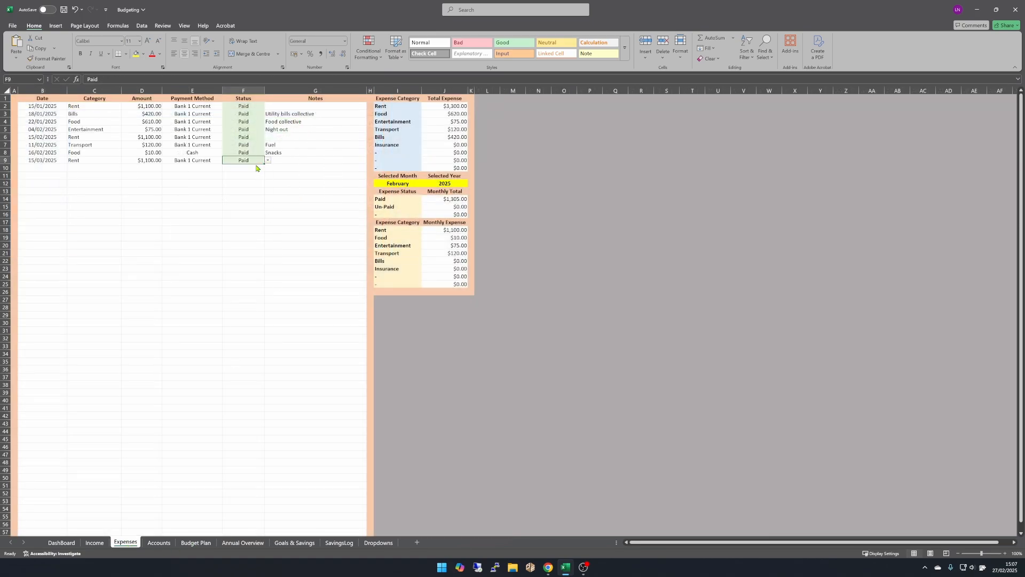
pyautogui.click(243, 542)
pyautogui.click(324, 136)
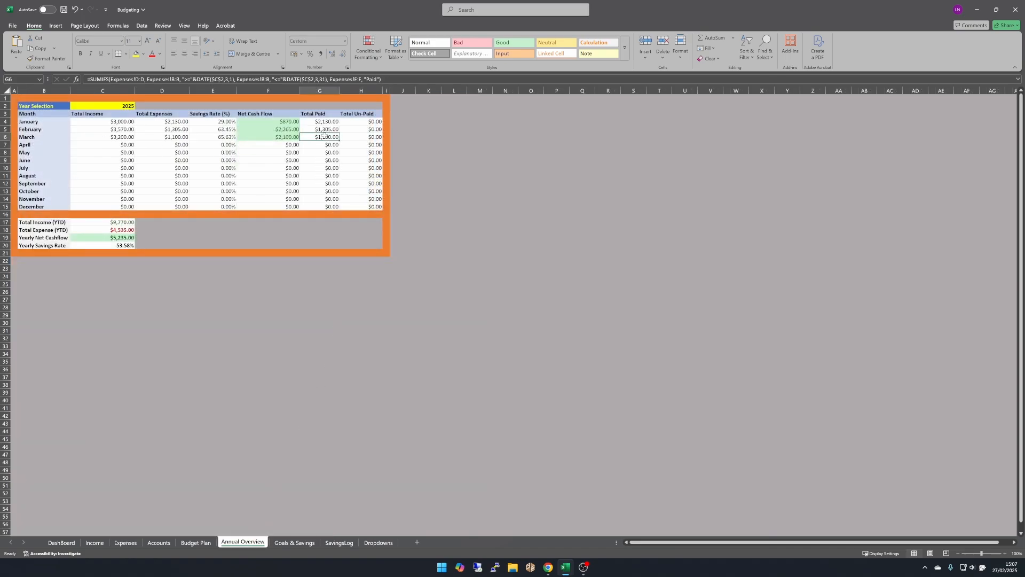
pyautogui.click(370, 136)
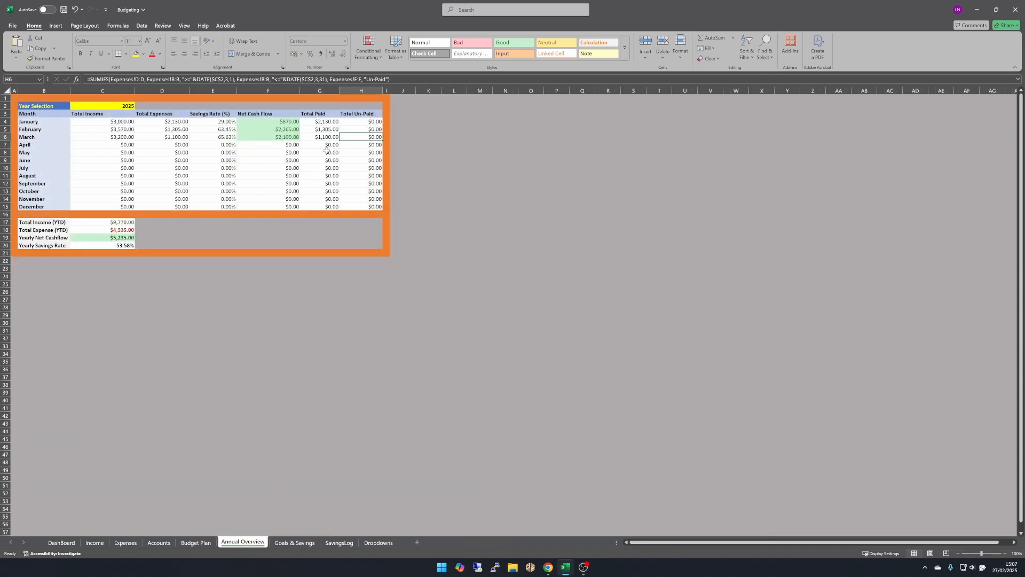
pyautogui.click(282, 135)
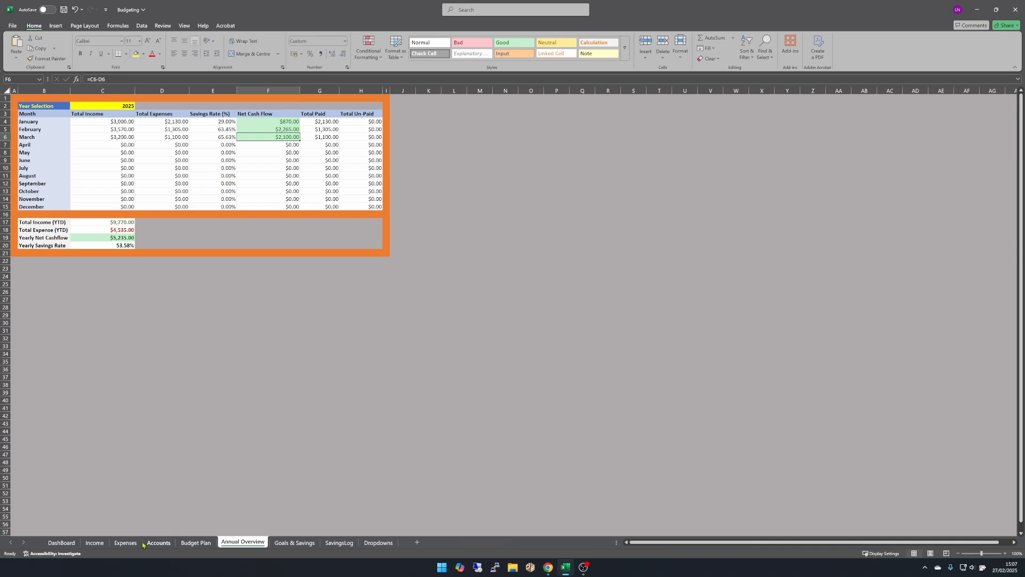
# Step: Review the Income, Expenses and Annual Overview sheets, and compare the 15/03/2025 Rent amount with the Bank 1 Current balance on Accounts
pyautogui.click(122, 543)
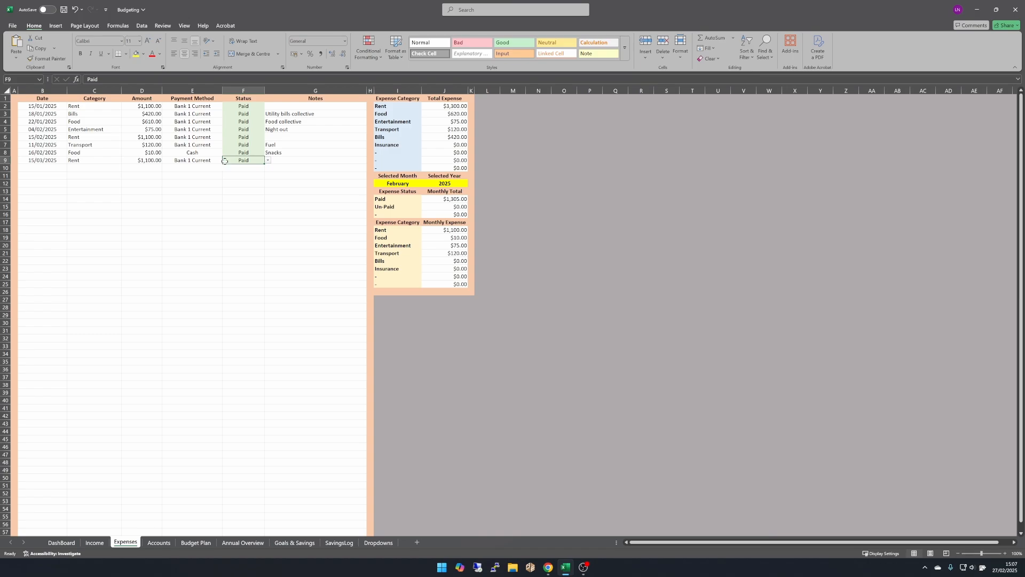
pyautogui.click(95, 542)
pyautogui.click(126, 542)
pyautogui.click(254, 544)
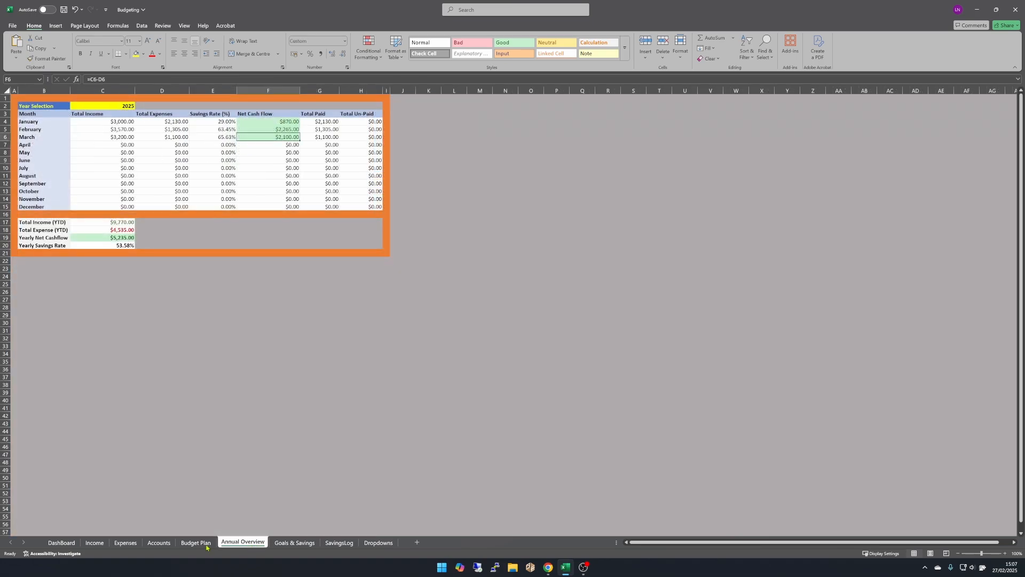
pyautogui.click(156, 543)
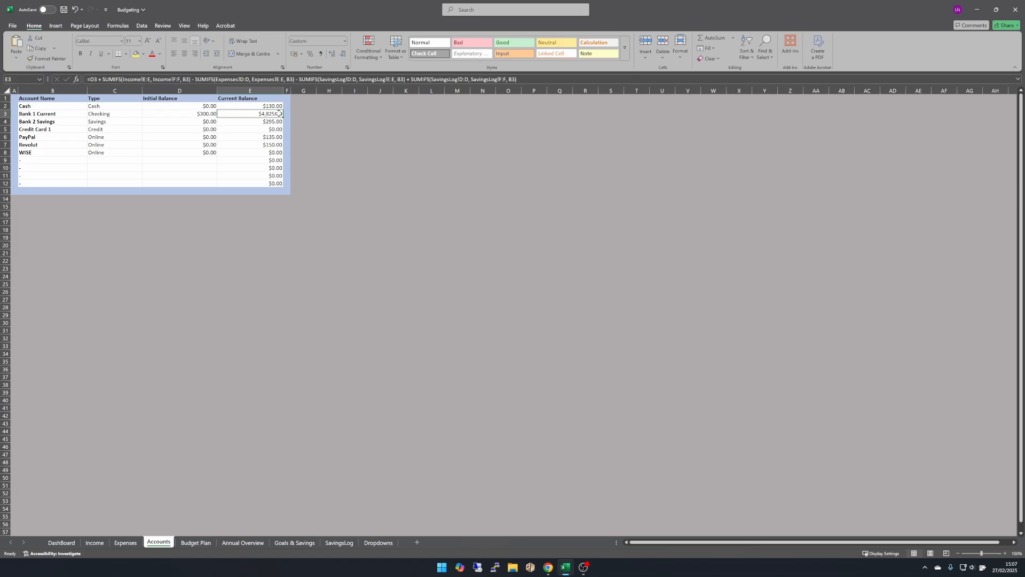
pyautogui.hotkey('ctrl', 'pageup')
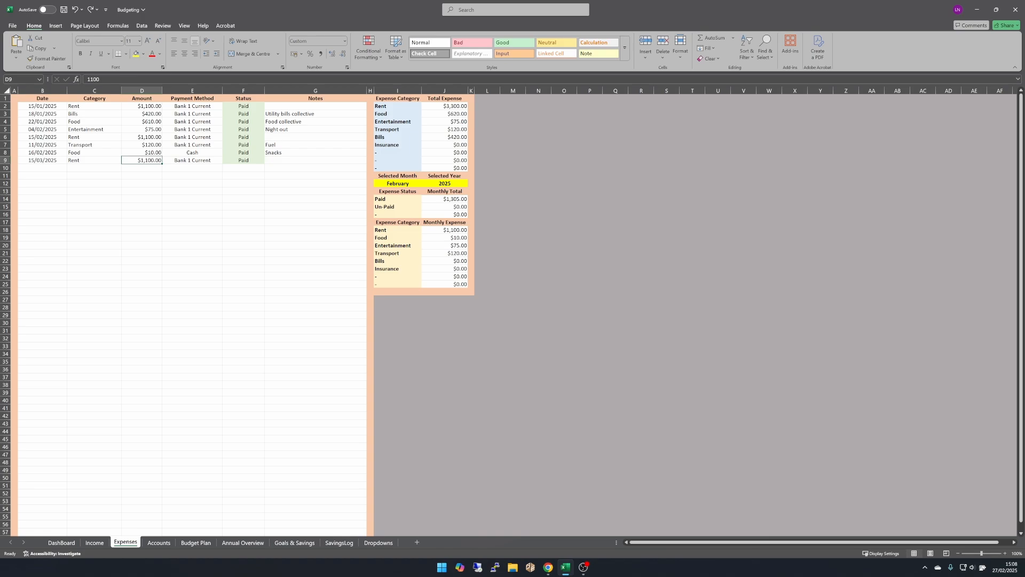
pyautogui.click(159, 542)
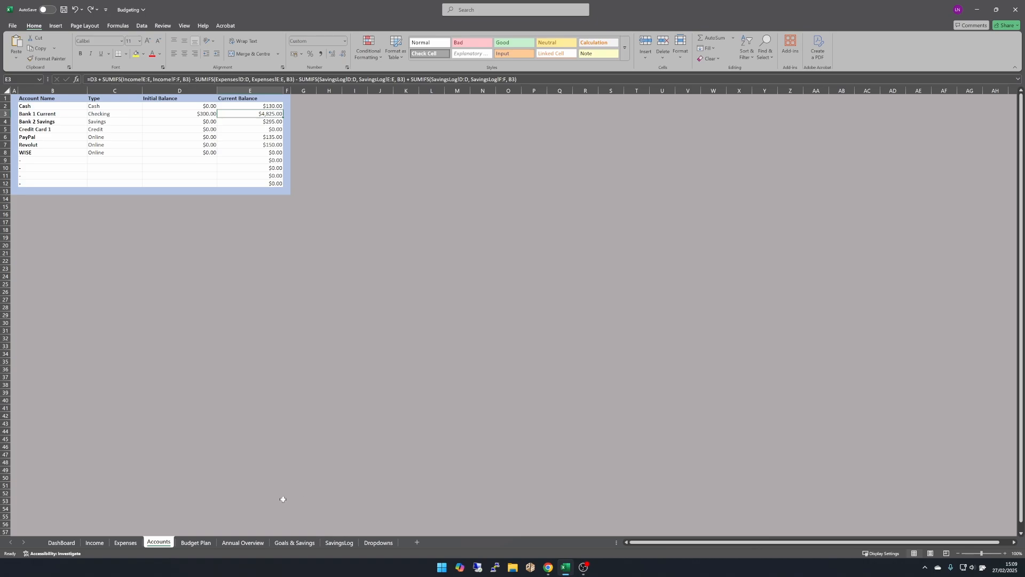
# Step: Compare the Accounts sheet with the Annual Overview and Budget Plan, and select the first unused account name row on Accounts
pyautogui.click(230, 544)
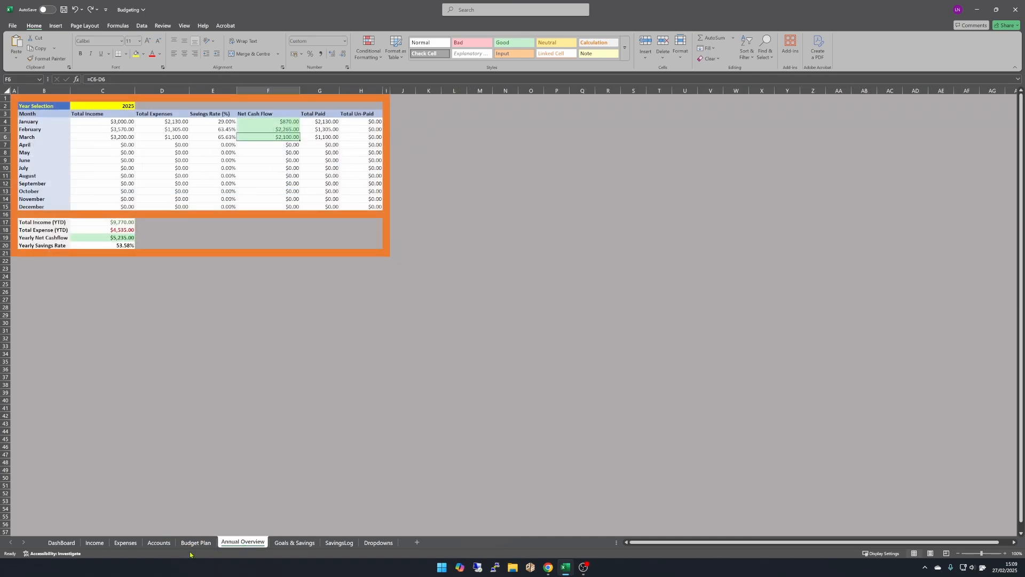
pyautogui.click(161, 543)
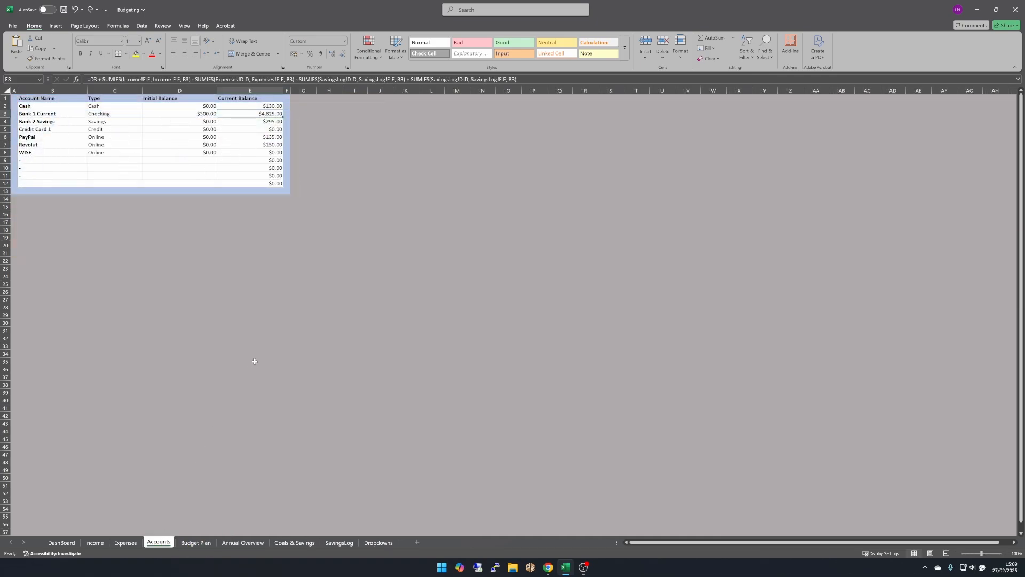
pyautogui.click(248, 545)
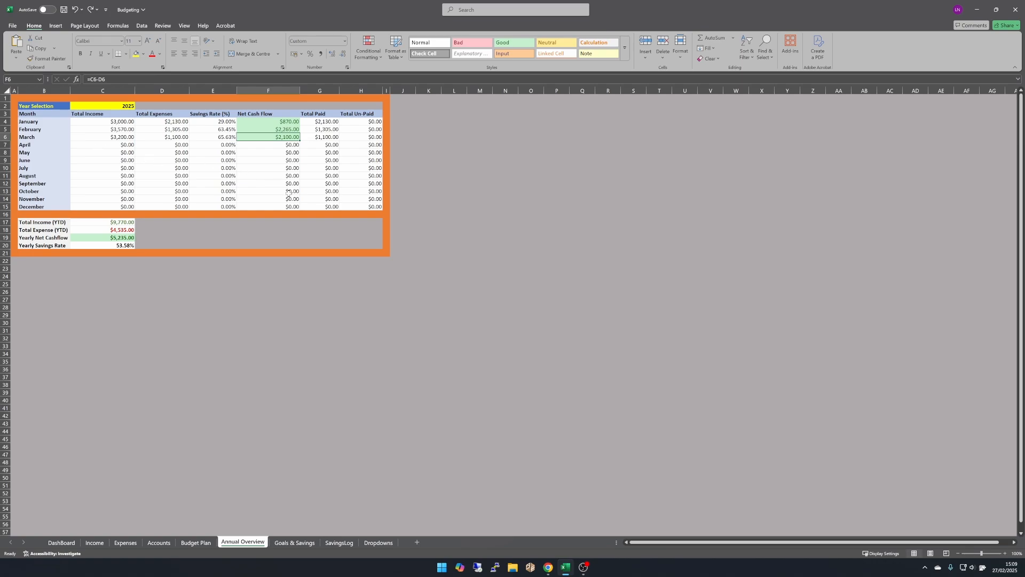
pyautogui.click(193, 544)
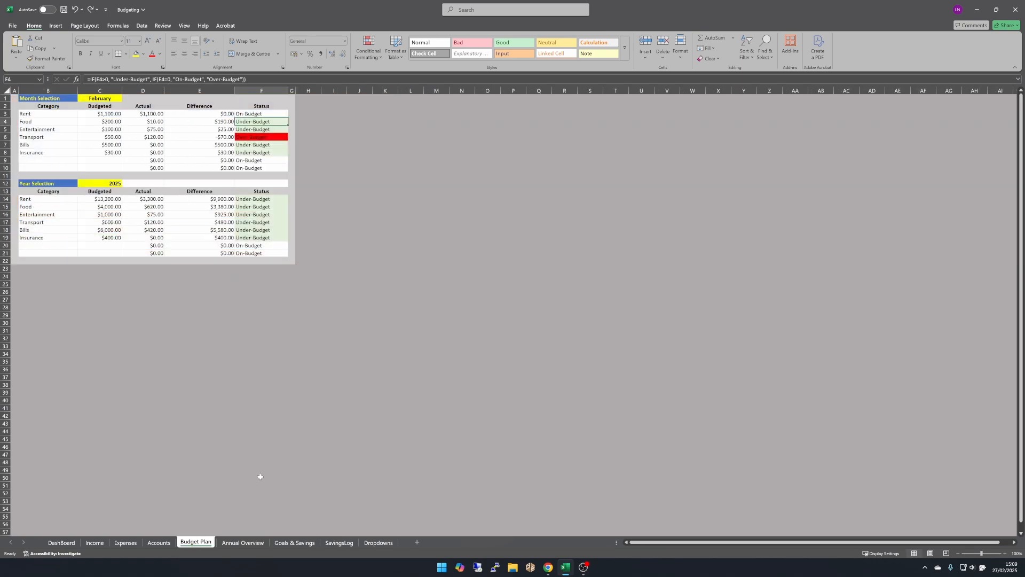
pyautogui.click(159, 543)
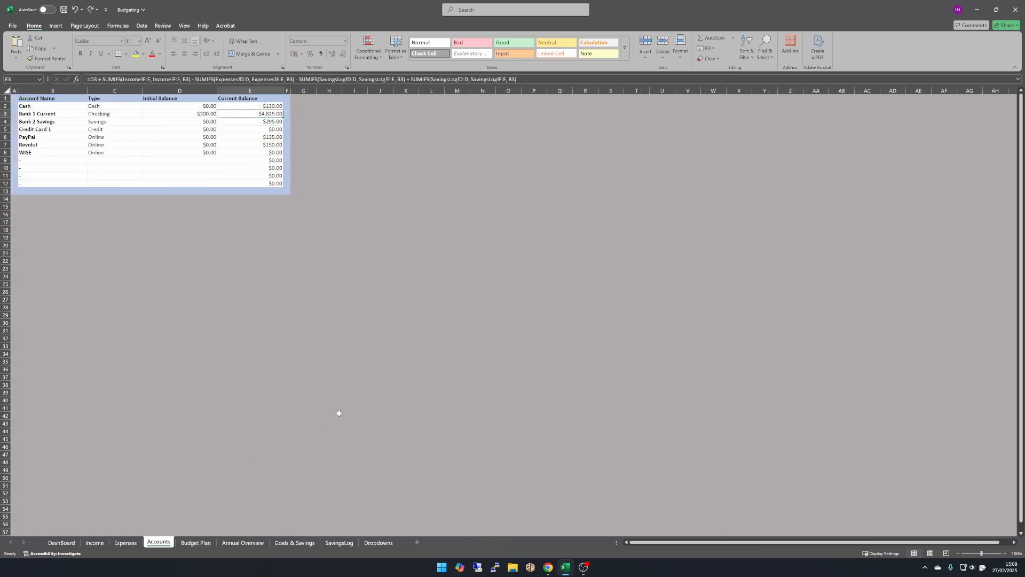
pyautogui.click(45, 160)
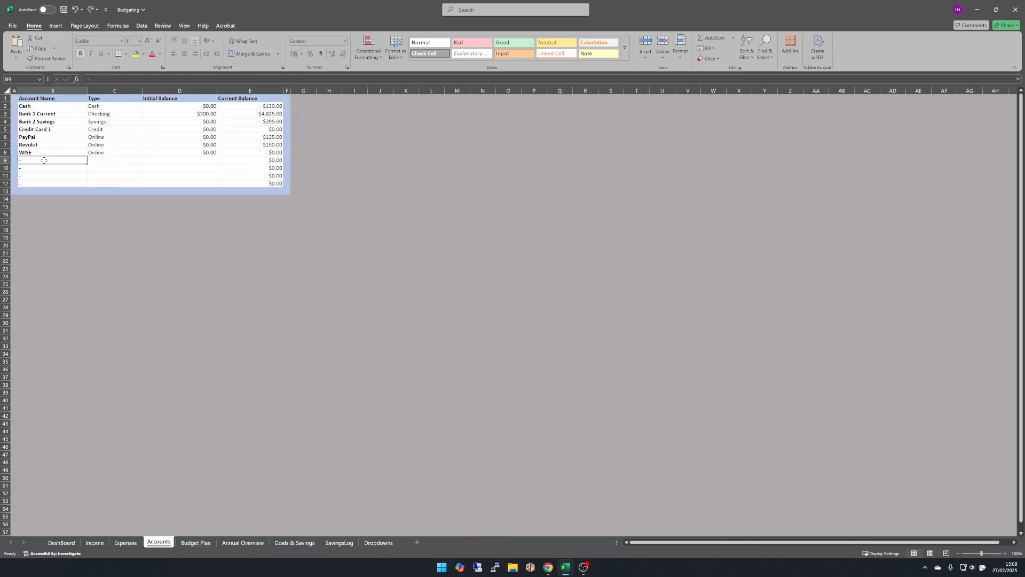
# Step: Compare the account names on the Accounts sheet with the storage location options for the 02/03/2025 Salary entry on the Income sheet
pyautogui.click(49, 106)
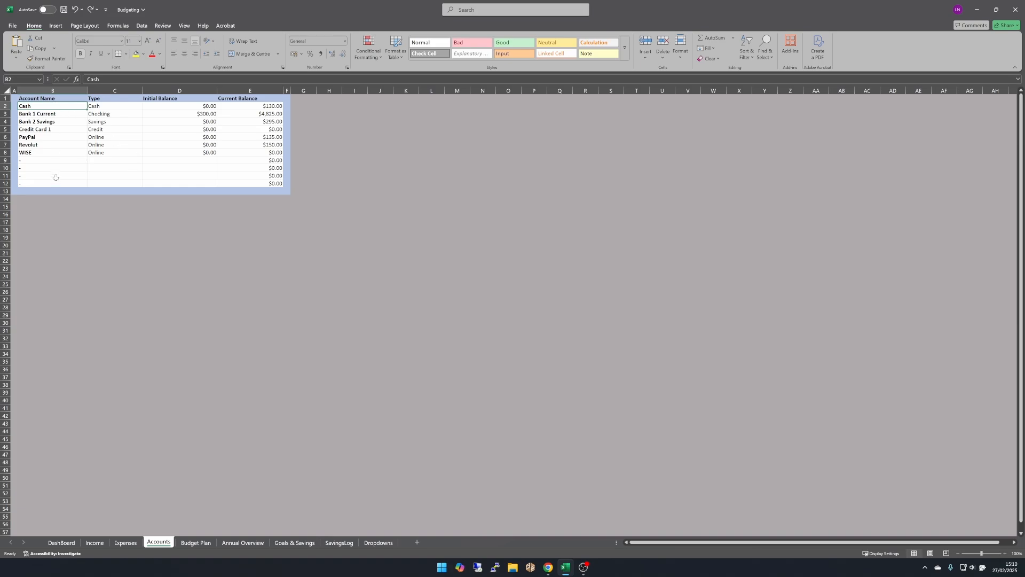
pyautogui.click(95, 543)
pyautogui.click(321, 147)
pyautogui.click(341, 145)
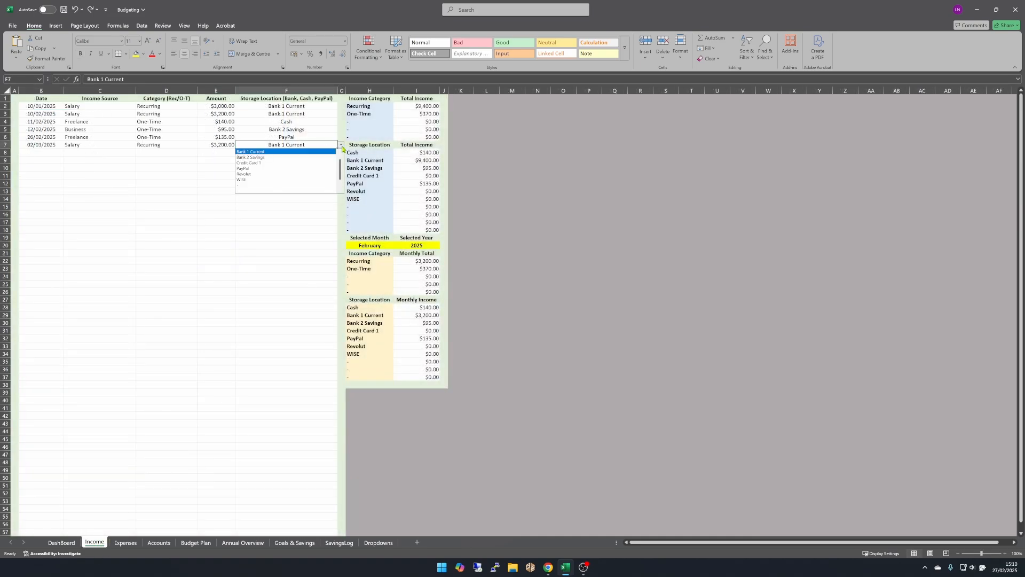
pyautogui.click(285, 284)
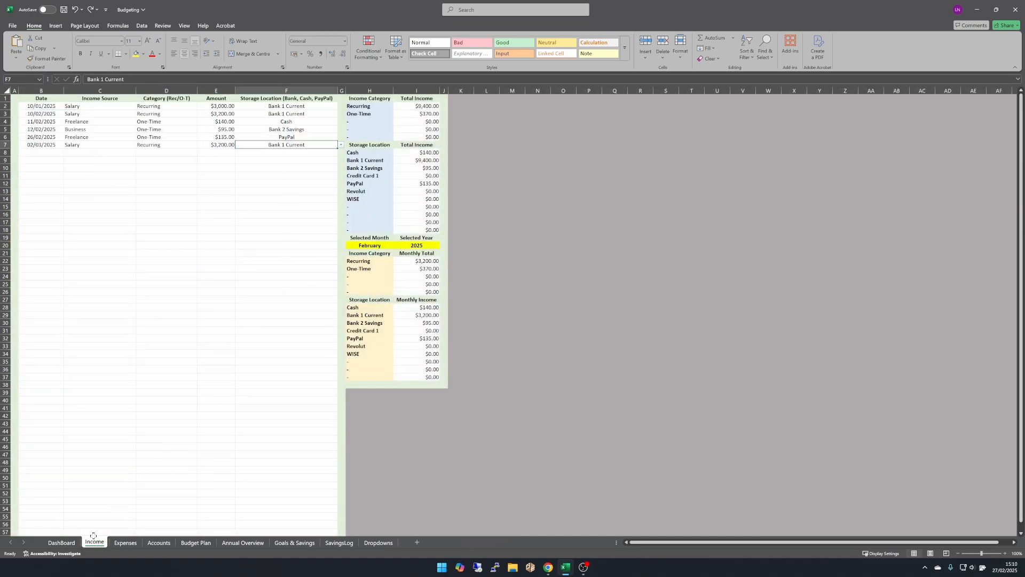
# Step: Review the account names, unused account rows, and the Bank 1 Current and Credit Card 1 initial balances on the Accounts sheet
pyautogui.click(157, 543)
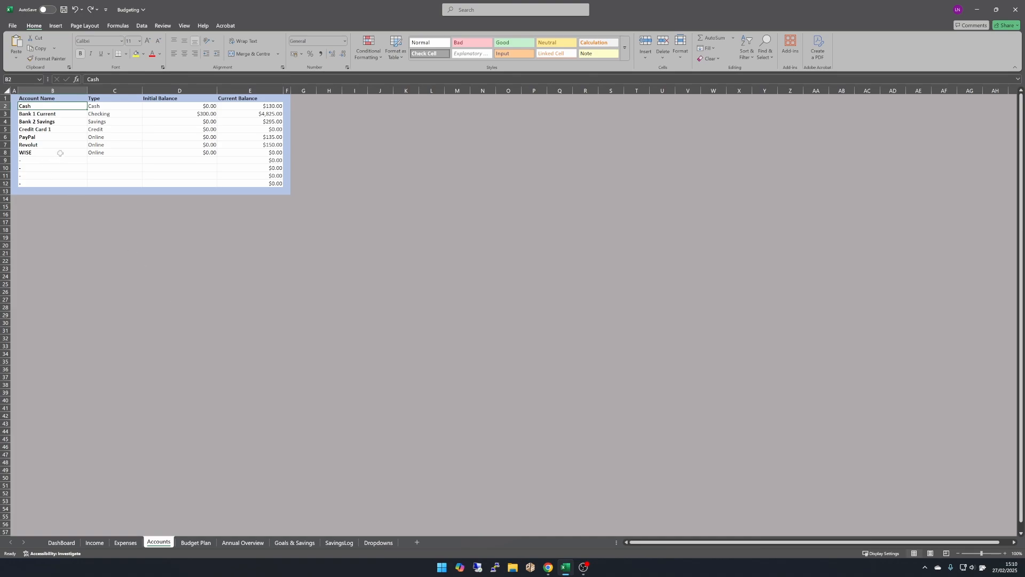
pyautogui.click(66, 121)
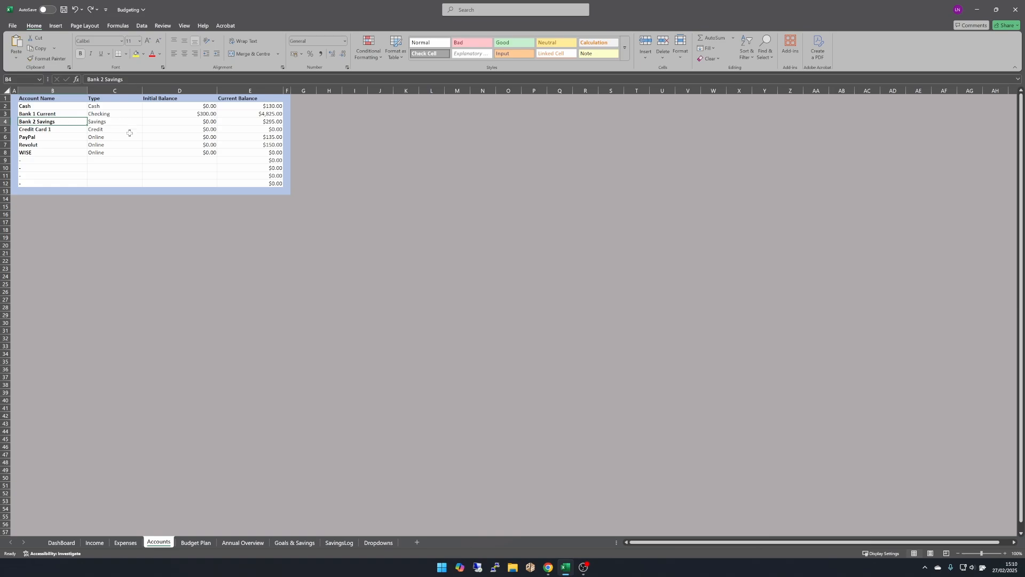
pyautogui.click(56, 168)
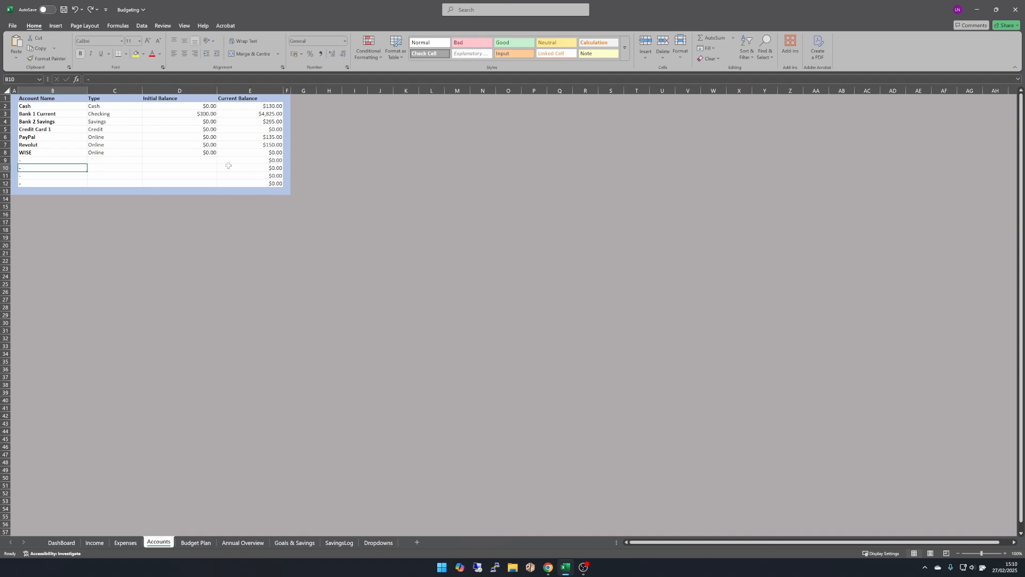
pyautogui.click(192, 113)
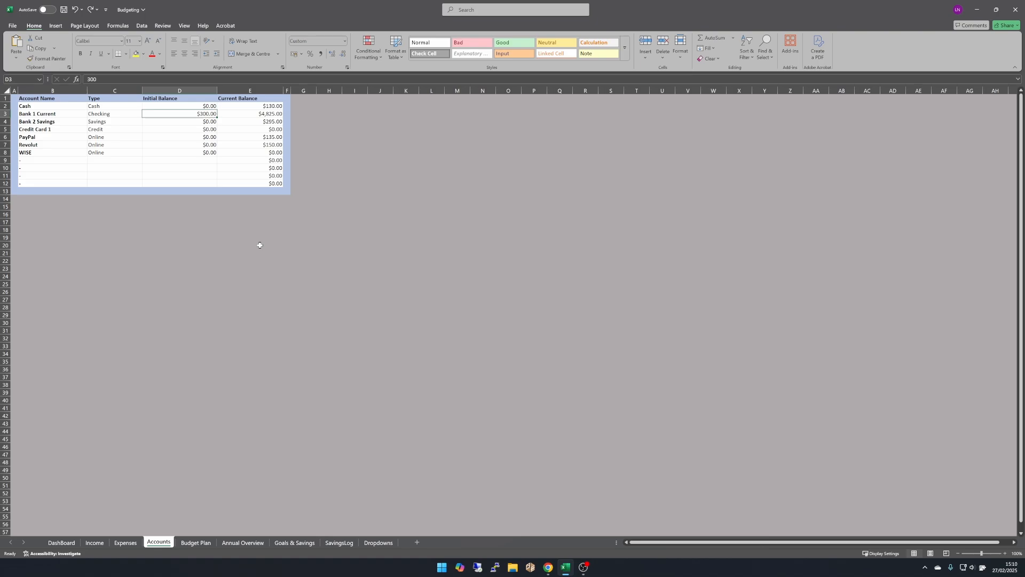
pyautogui.click(198, 128)
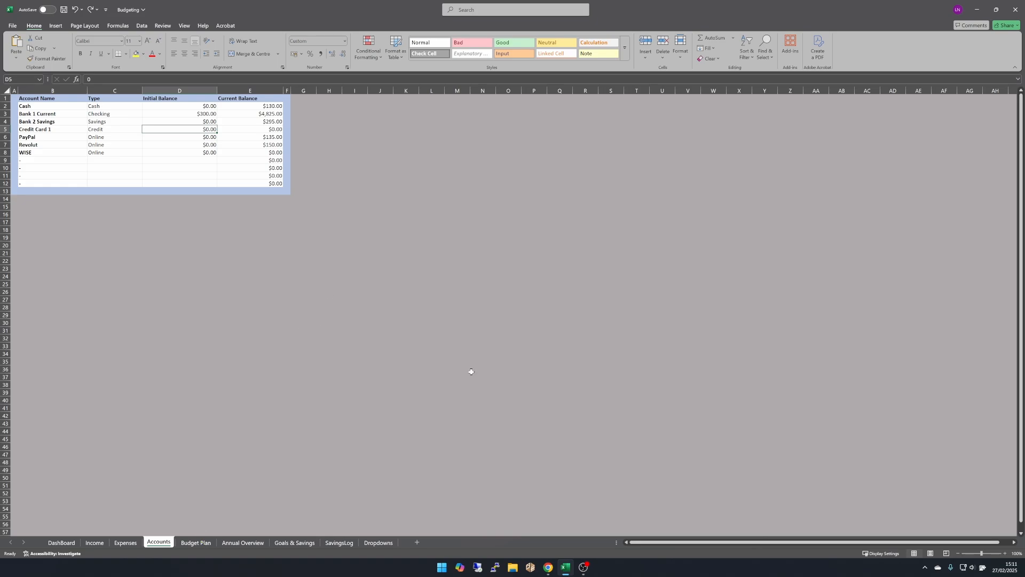
# Step: Switch the Budget Plan's month selection to March, January and back to February to compare the monthly budget figures
pyautogui.click(197, 543)
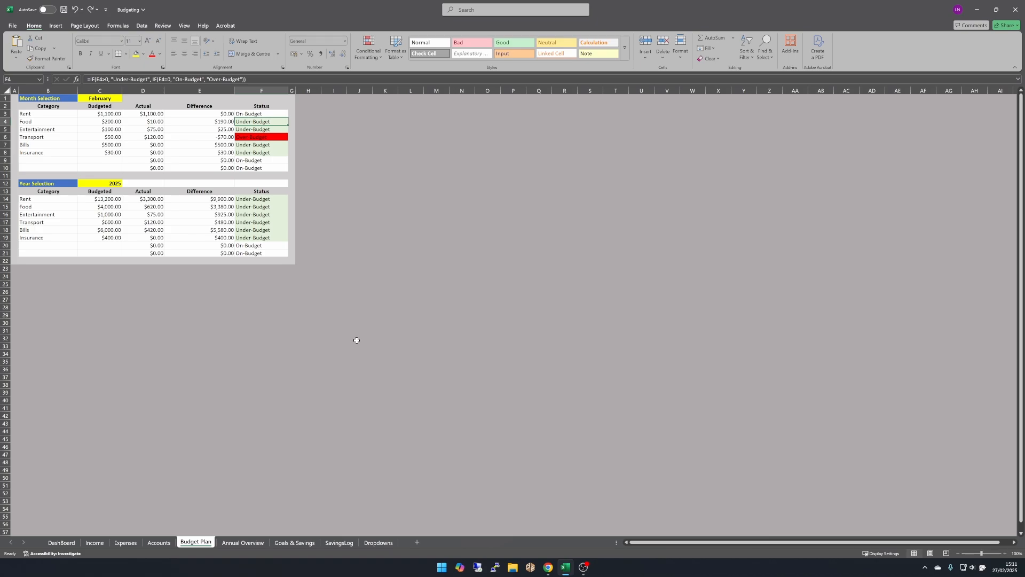
pyautogui.click(114, 101)
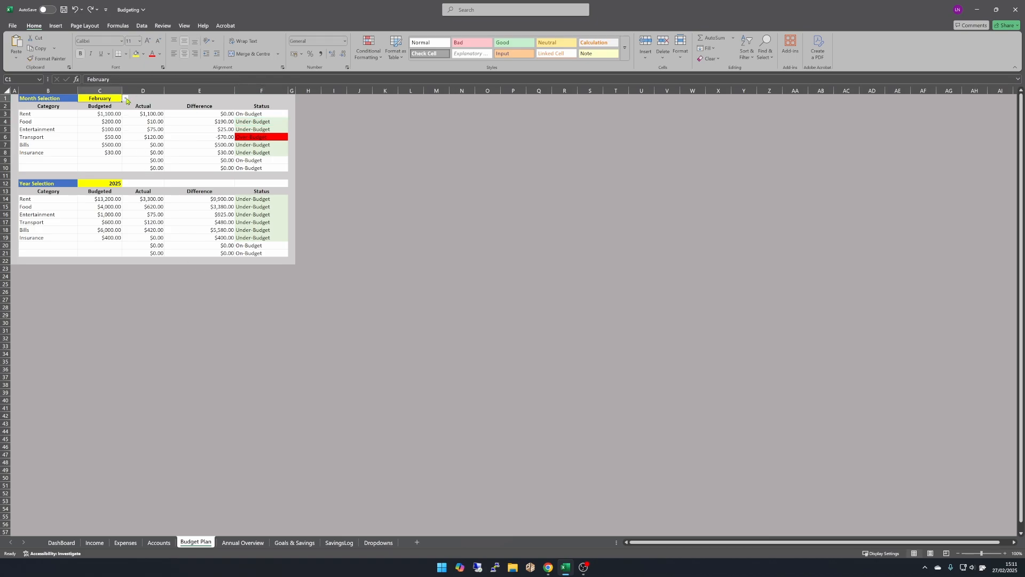
pyautogui.click(125, 98)
pyautogui.click(118, 110)
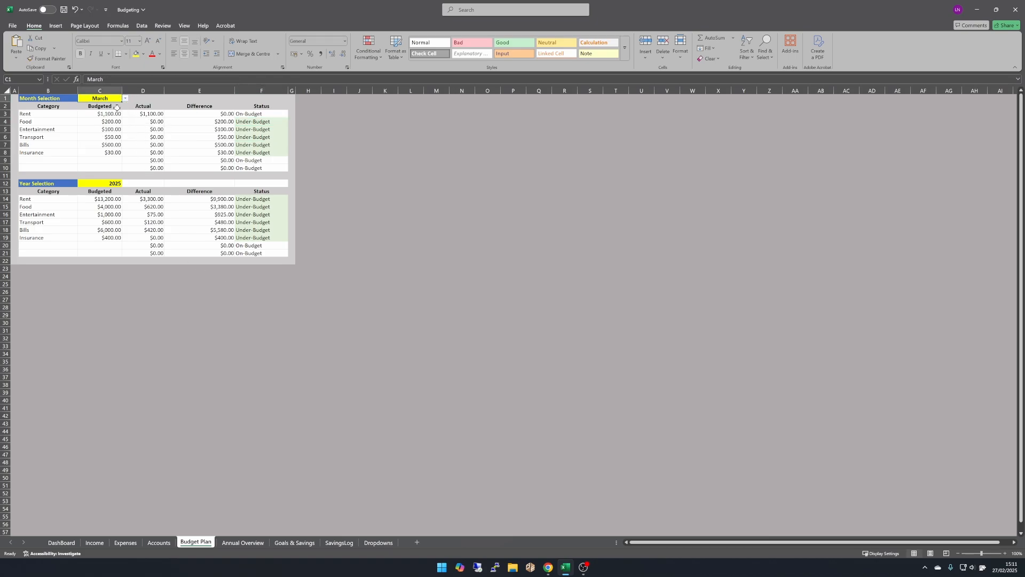
pyautogui.click(125, 99)
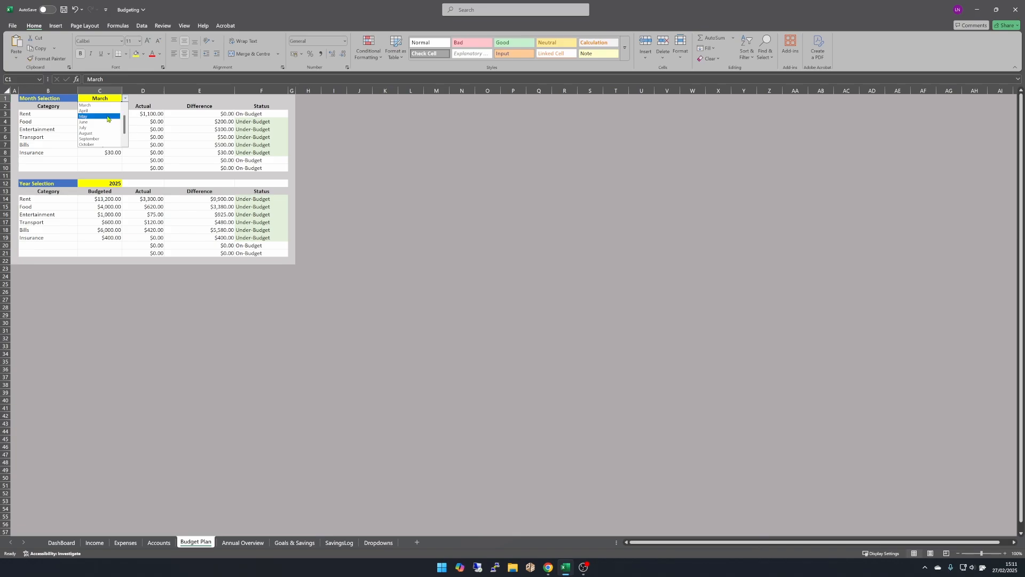
pyautogui.moveTo(124, 121); pyautogui.dragTo(123, 107)
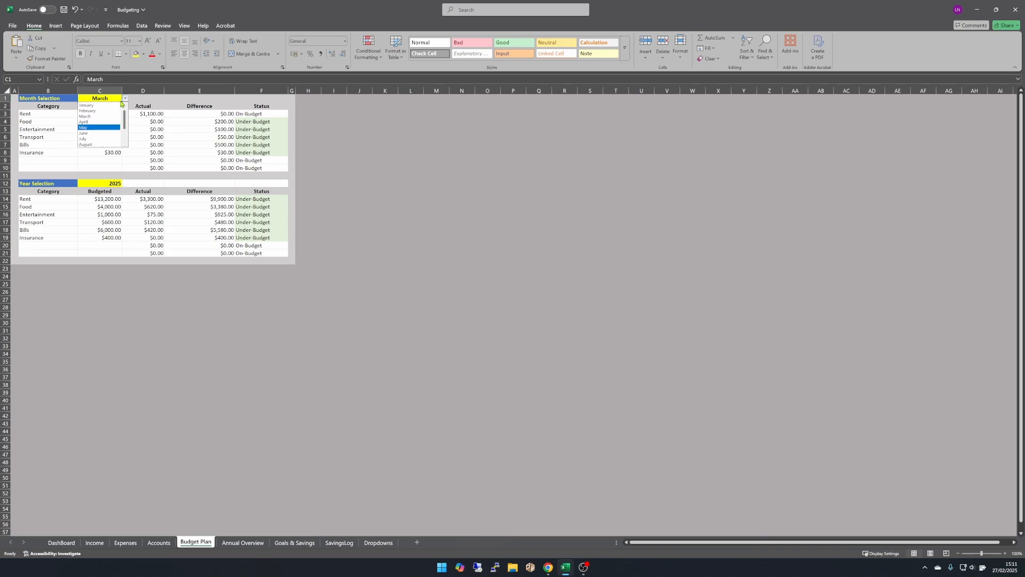
pyautogui.click(103, 105)
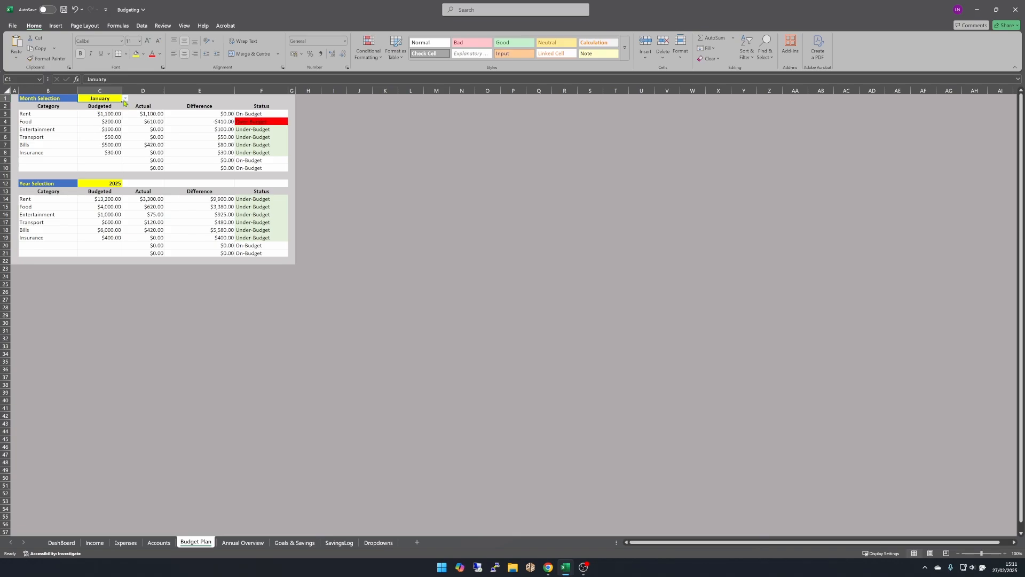
pyautogui.click(125, 98)
pyautogui.click(107, 113)
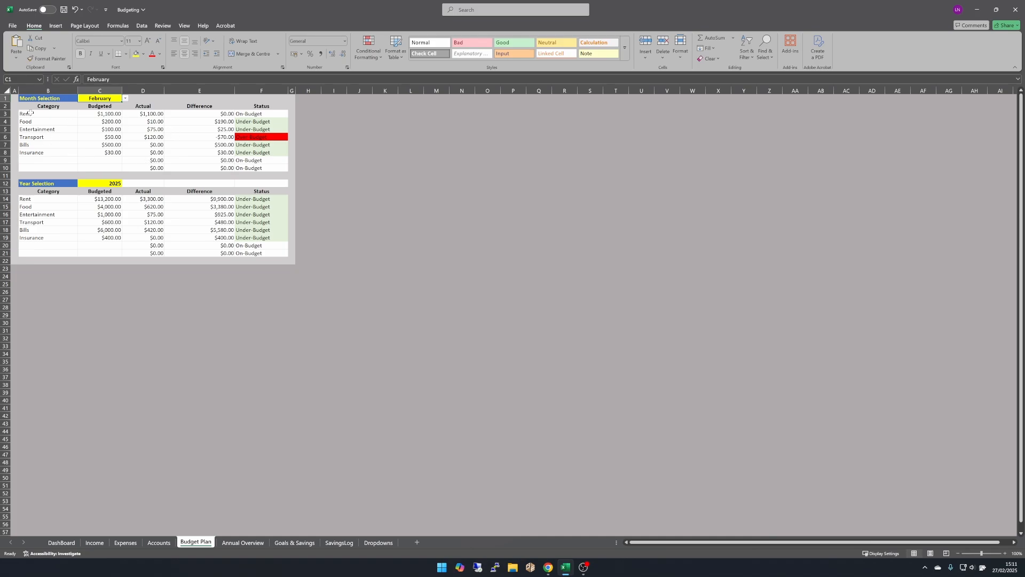
# Step: Examine the monthly budget categories, the Rent actual formula, and the budgeted amounts from Rent through Insurance on the Budget Plan
pyautogui.moveTo(32, 113); pyautogui.dragTo(52, 154)
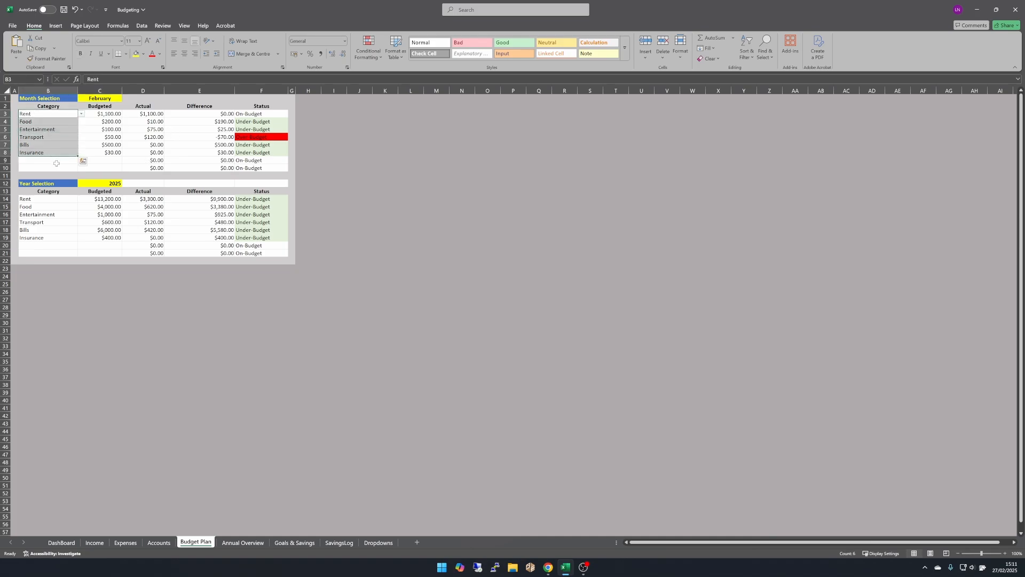
pyautogui.click(57, 161)
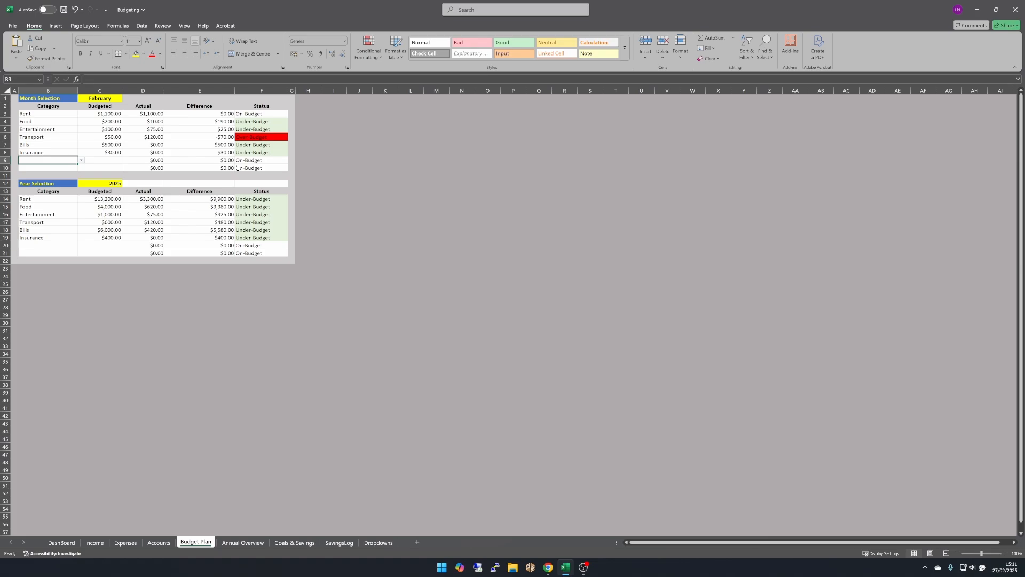
pyautogui.click(118, 114)
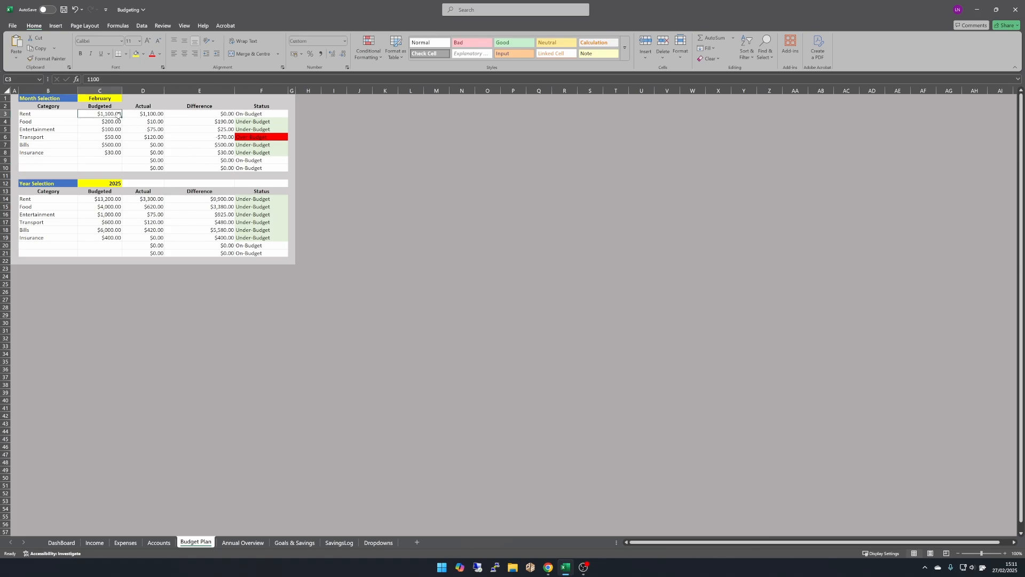
pyautogui.click(146, 115)
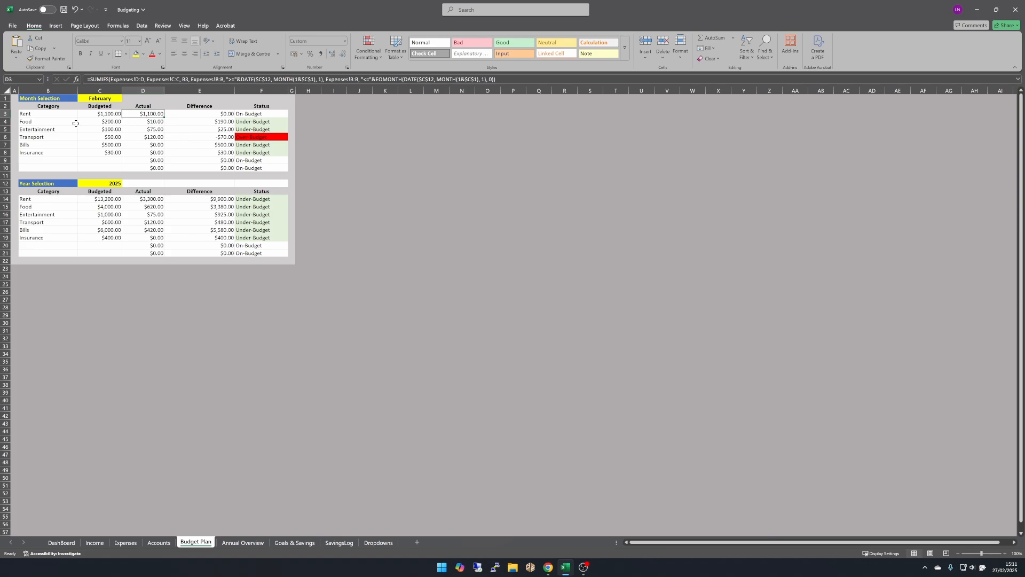
pyautogui.click(102, 122)
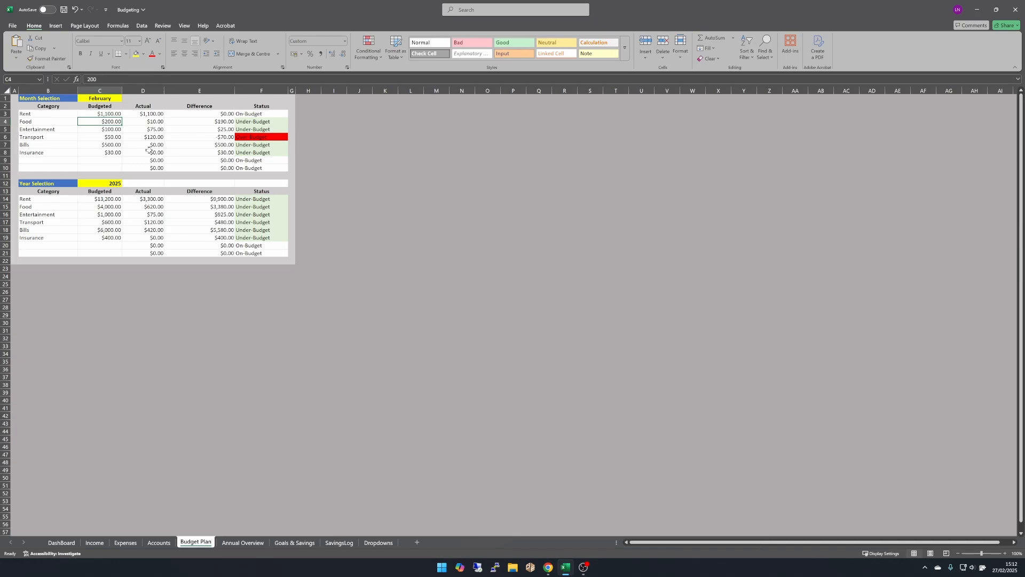
pyautogui.click(113, 130)
pyautogui.click(115, 139)
pyautogui.click(111, 145)
pyautogui.click(107, 152)
# Step: Check the category options for the empty monthly Budget Plan rows against the Expenses category list on the Dropdowns sheet
pyautogui.moveTo(61, 158); pyautogui.dragTo(63, 169)
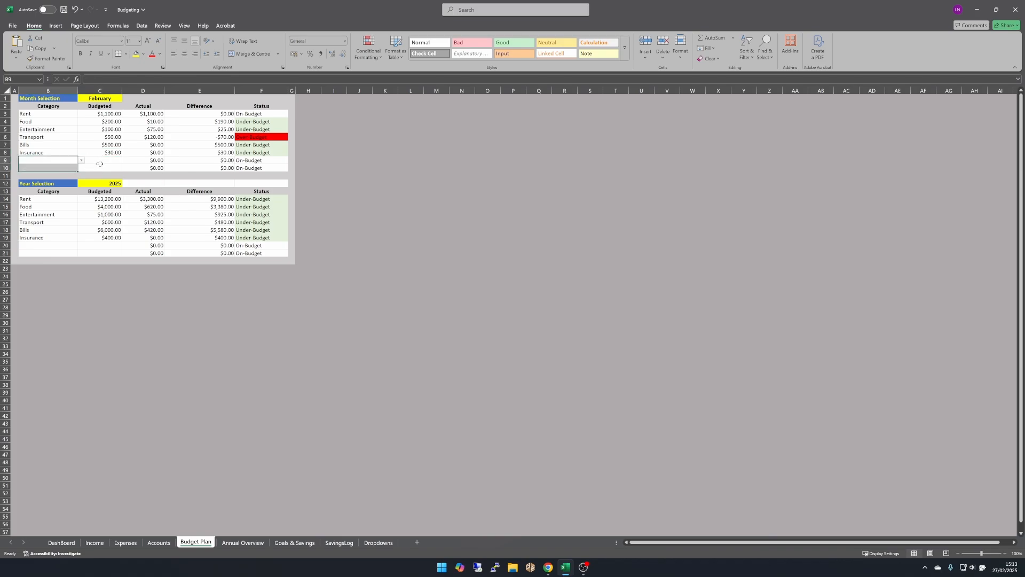
pyautogui.click(81, 160)
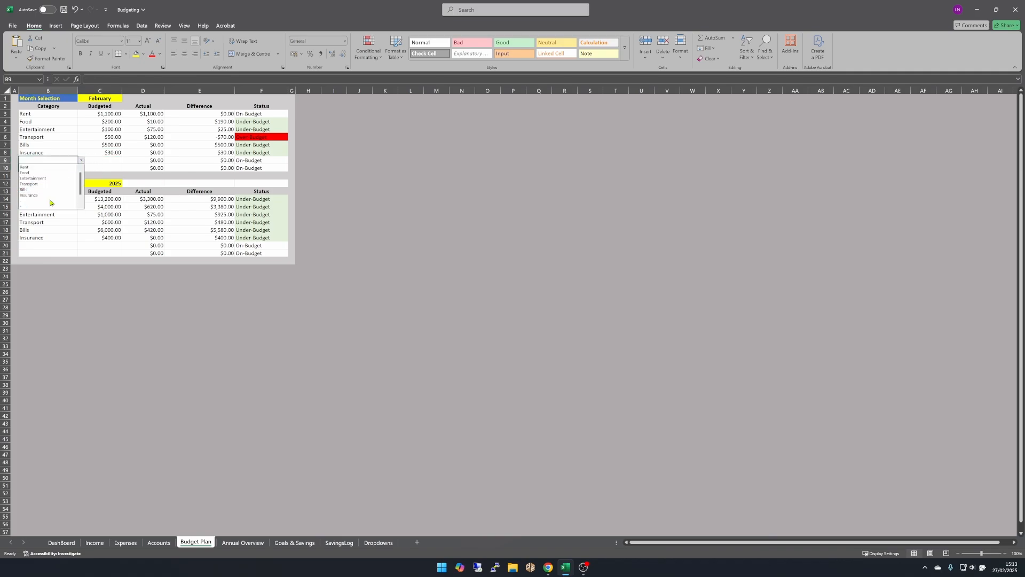
pyautogui.click(144, 298)
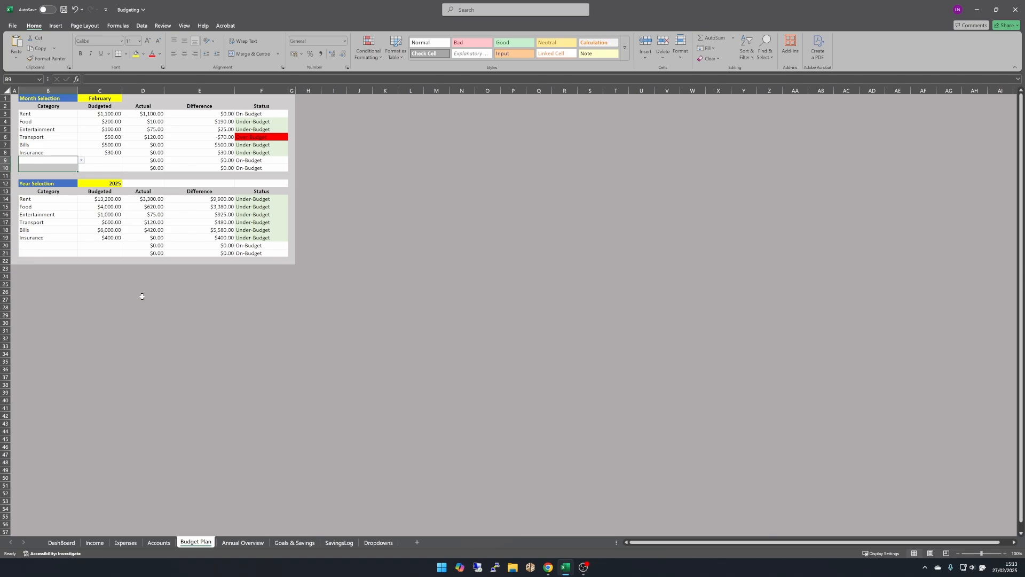
pyautogui.click(378, 542)
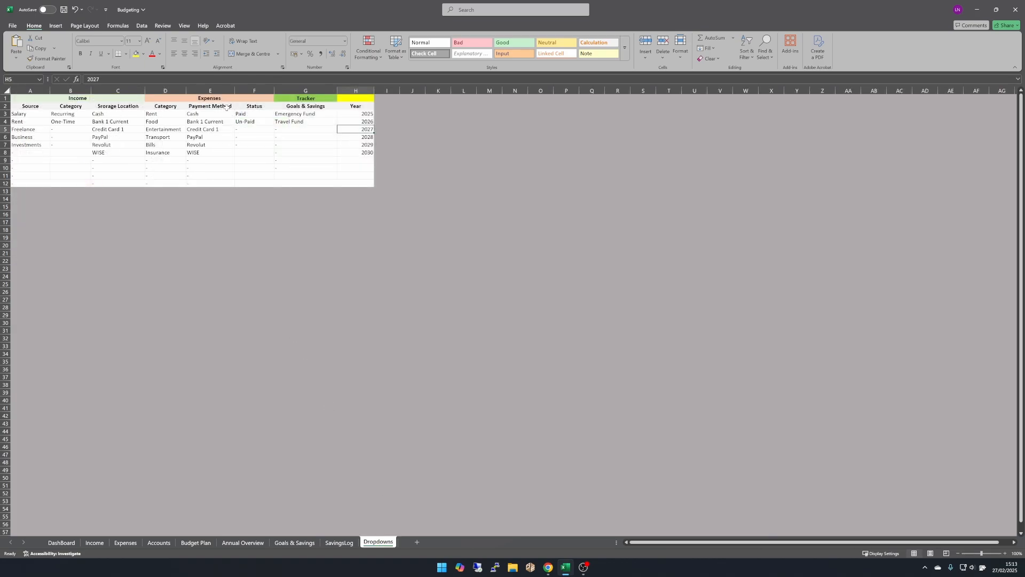
pyautogui.moveTo(165, 114); pyautogui.dragTo(166, 164)
pyautogui.click(165, 160)
pyautogui.click(166, 174)
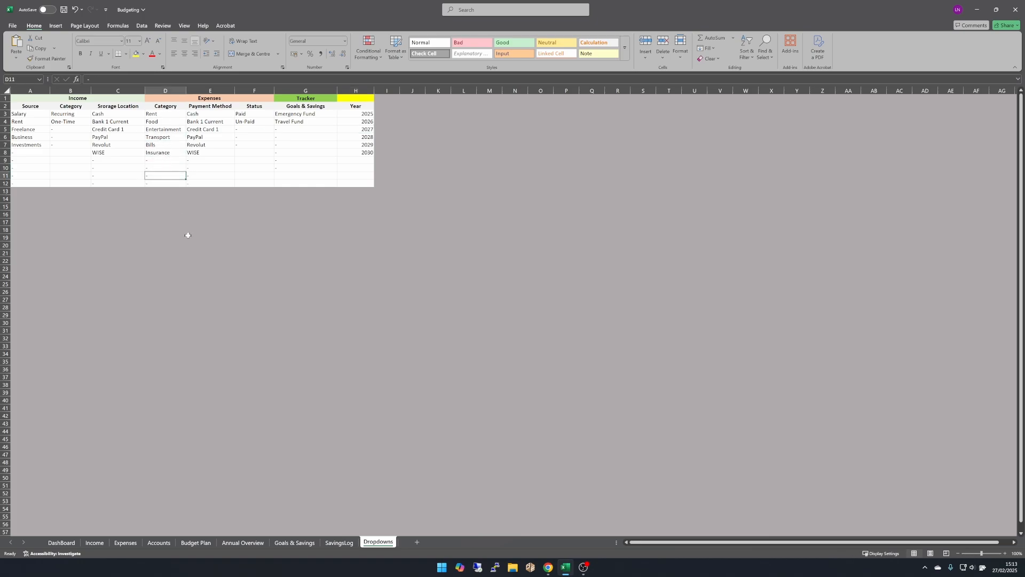
pyautogui.click(165, 162)
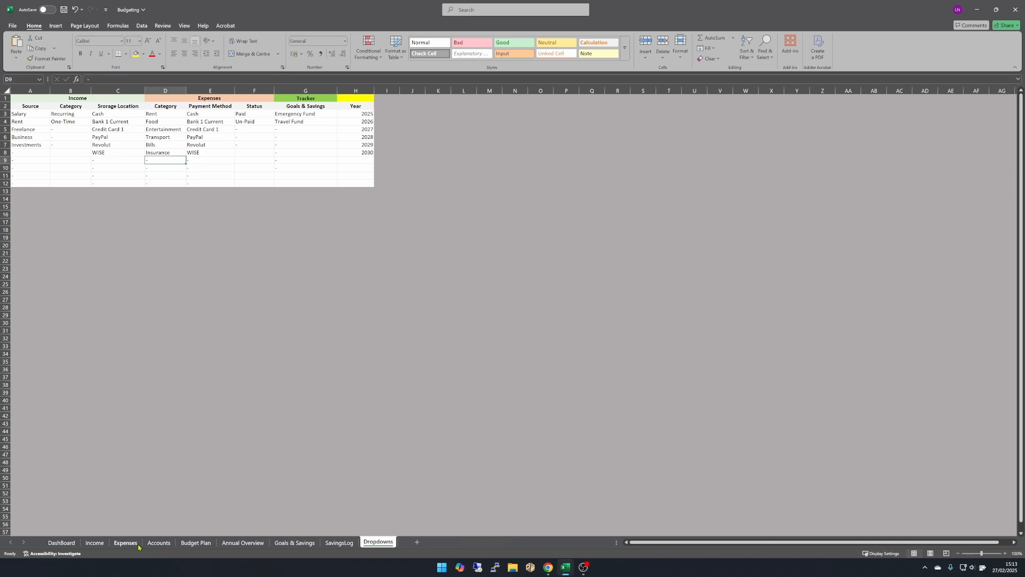
# Step: Review the Food budget, the first empty category row and the monthly Actual column on the Budget Plan
pyautogui.click(196, 543)
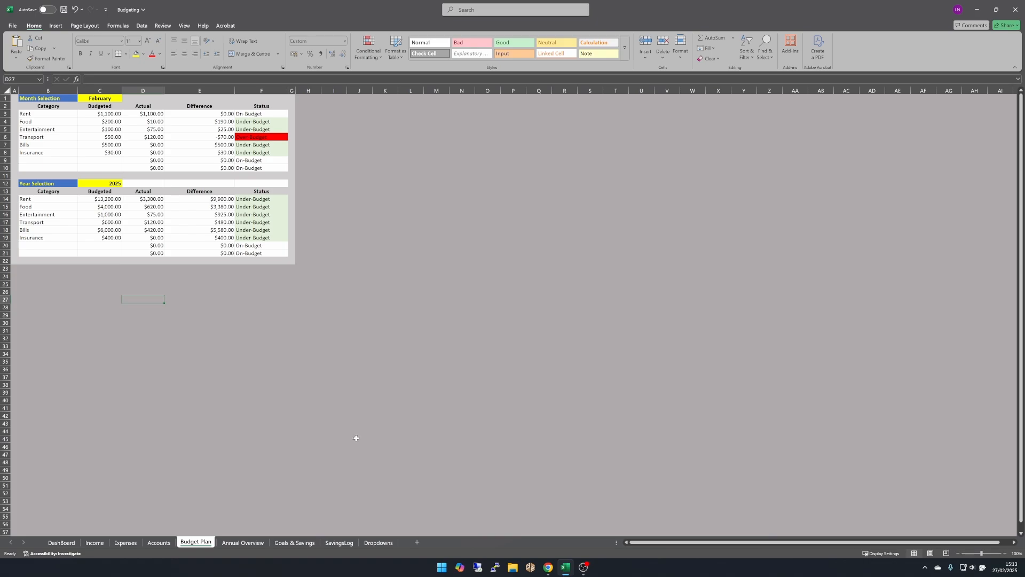
pyautogui.click(109, 123)
pyautogui.click(56, 160)
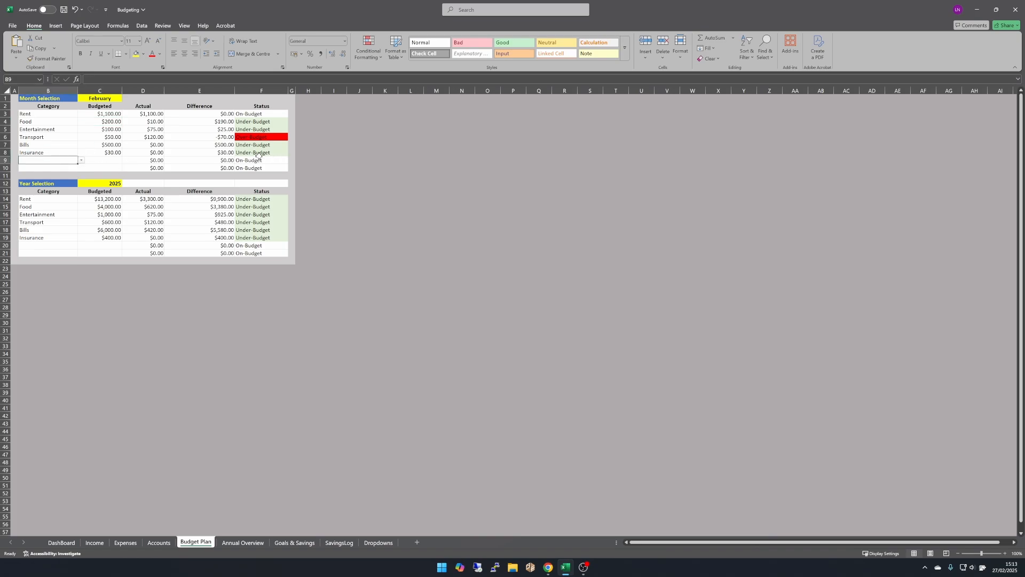
pyautogui.moveTo(149, 113); pyautogui.dragTo(153, 168)
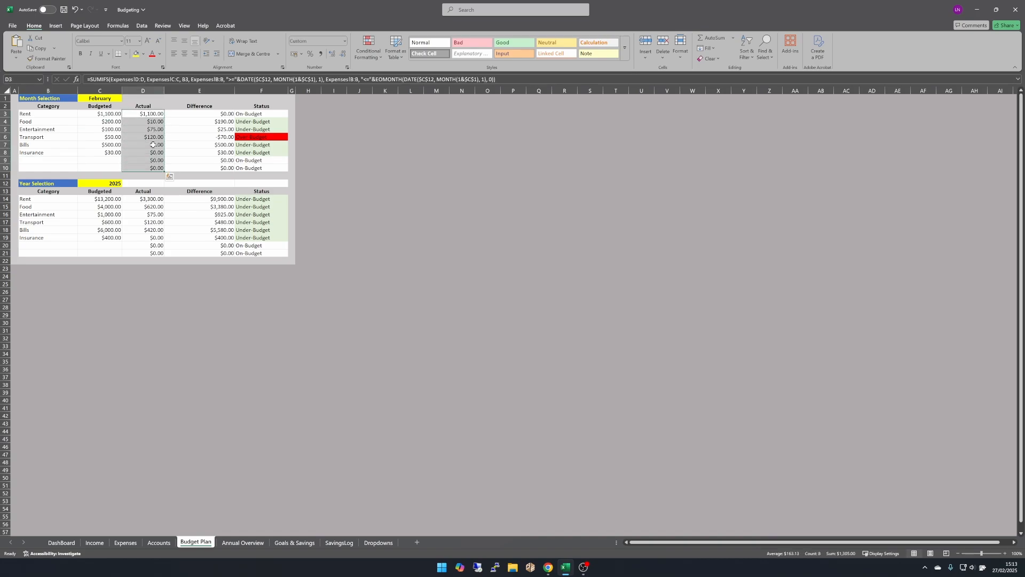
# Step: Start a new entry in row 10 of the Expenses sheet dated 03/03/2025, with category Insurance and amount 45
pyautogui.click(94, 543)
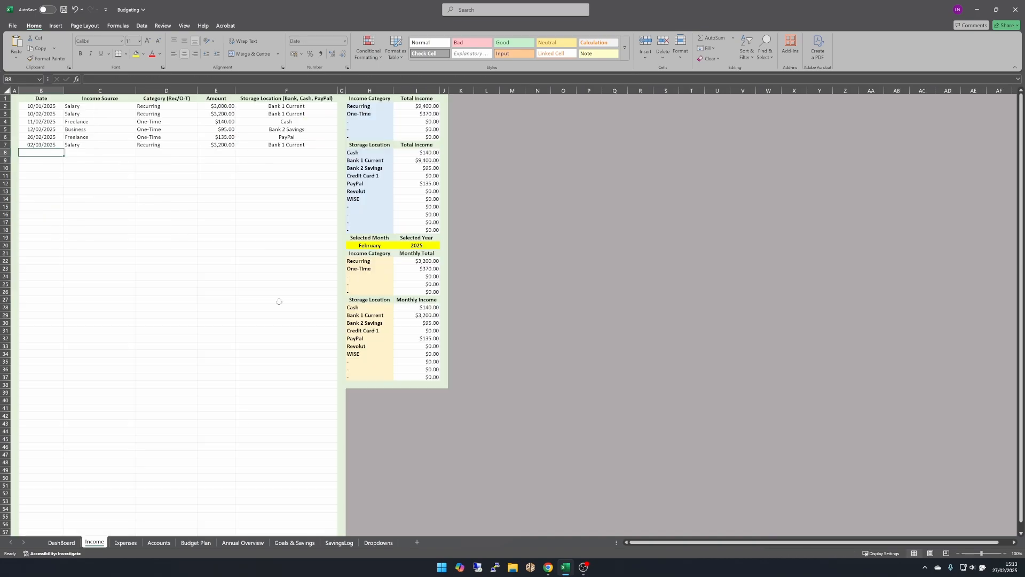
pyautogui.click(126, 543)
pyautogui.click(63, 168)
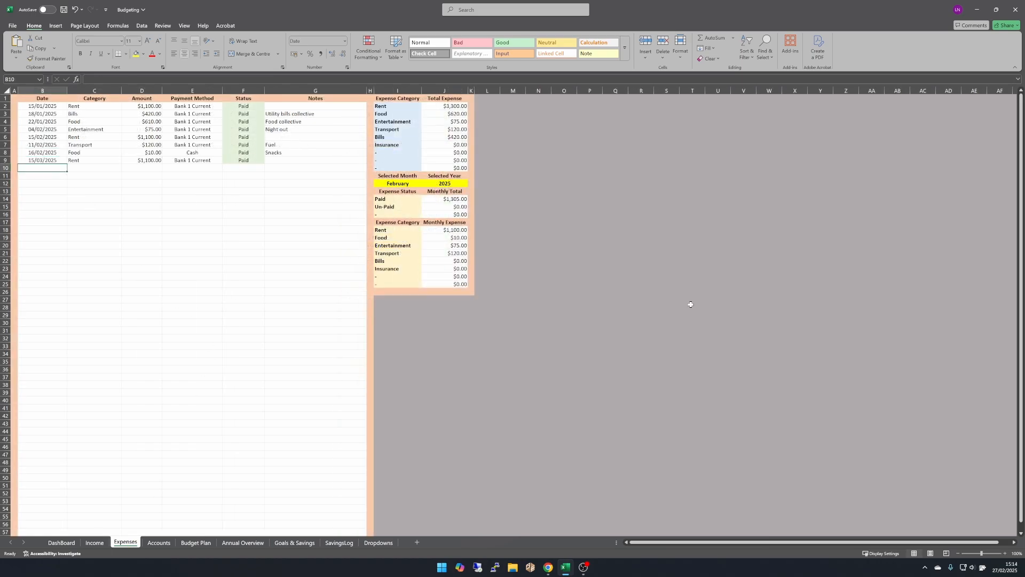
pyautogui.write('03/03/2025')
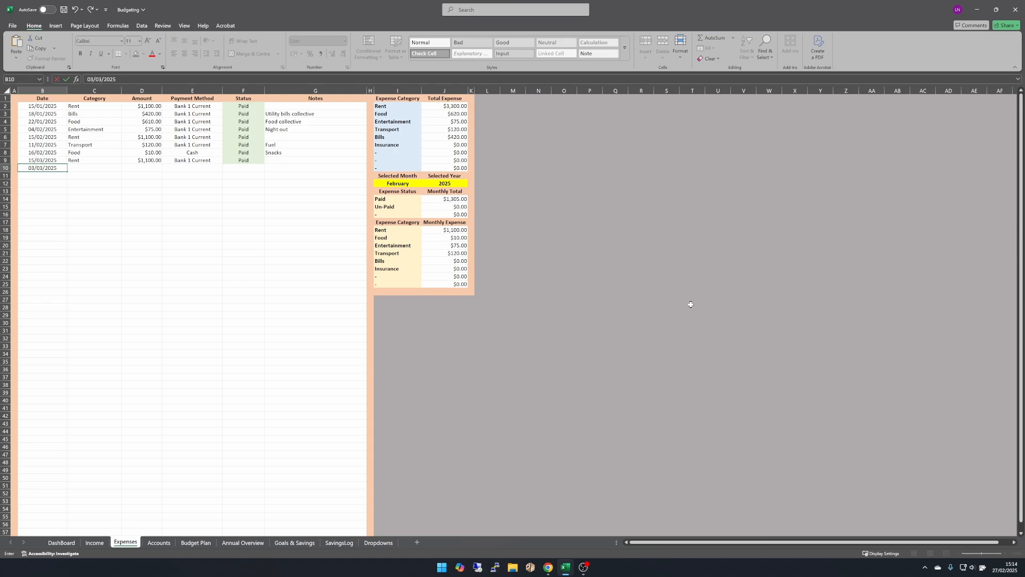
pyautogui.press('Tab')
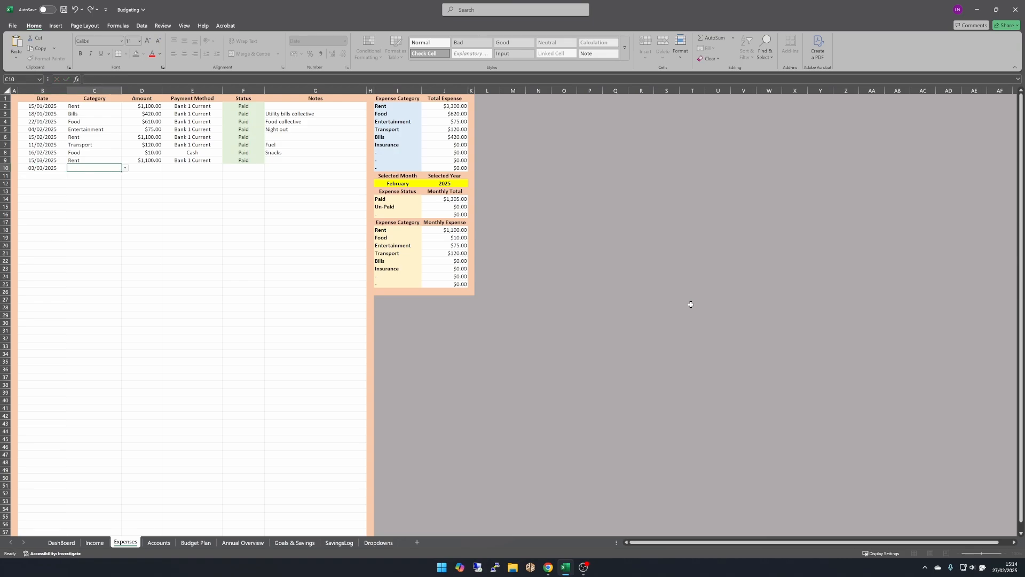
pyautogui.click(125, 169)
pyautogui.click(97, 203)
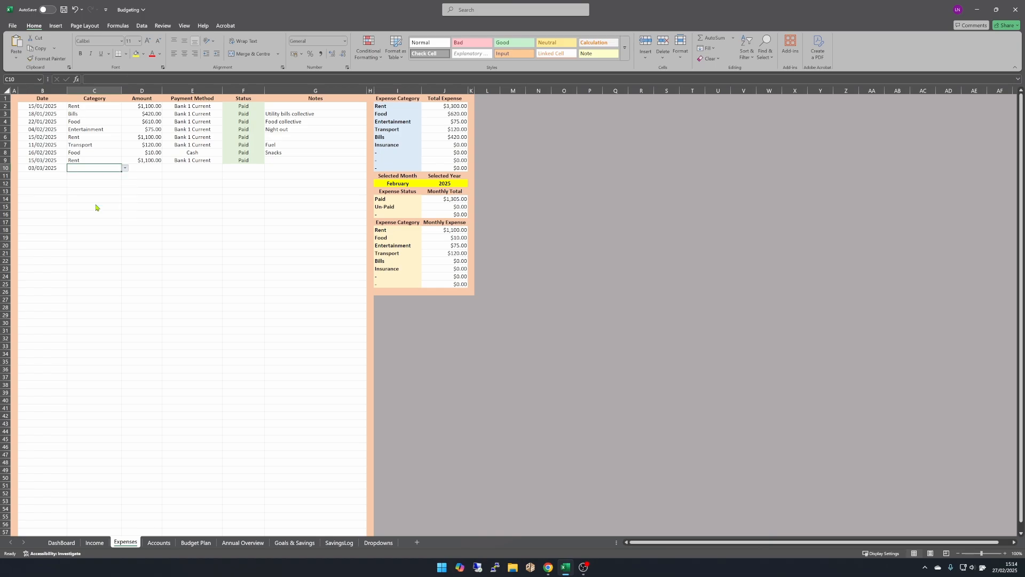
pyautogui.click(156, 169)
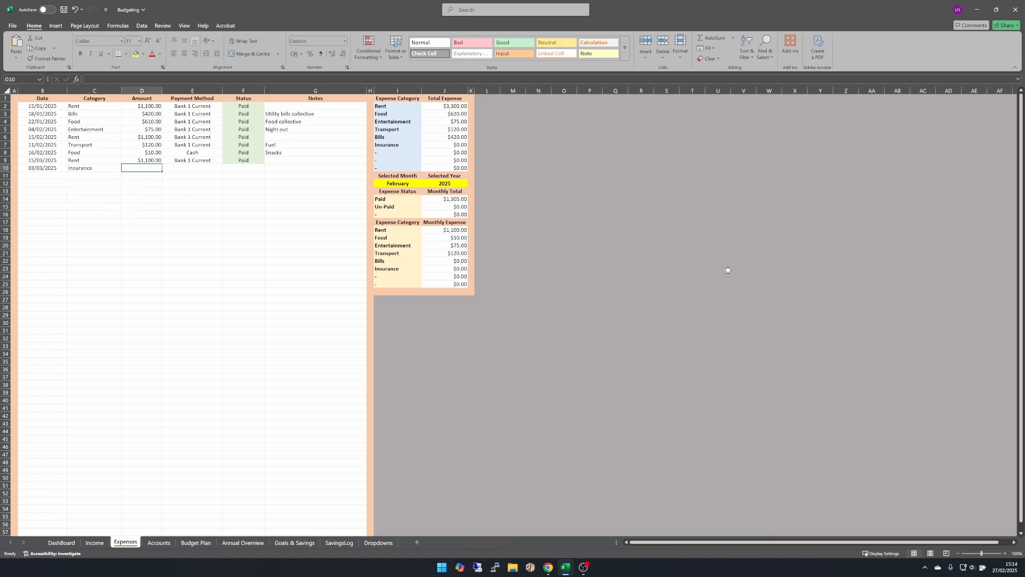
pyautogui.write('45')
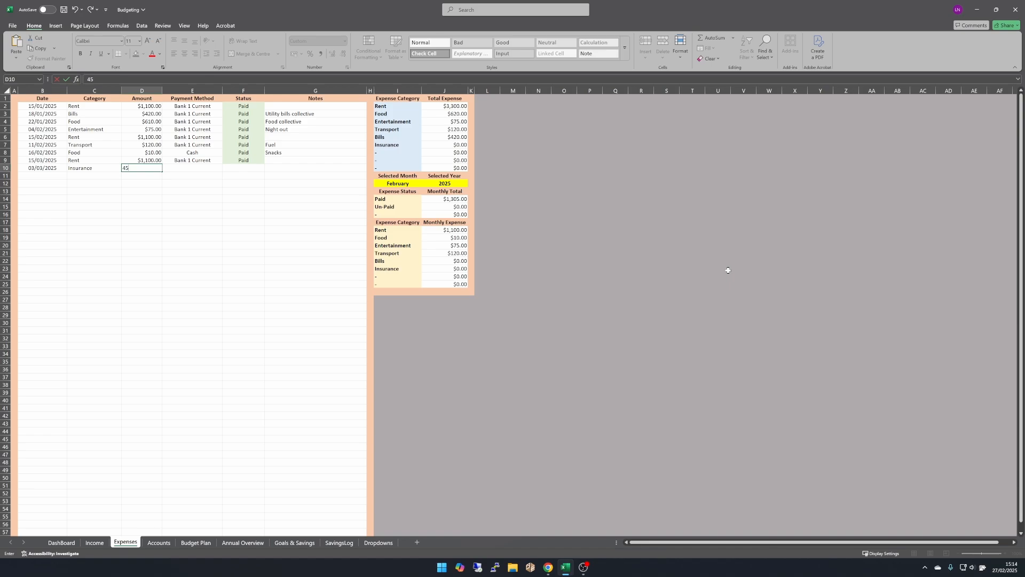
pyautogui.press('Tab')
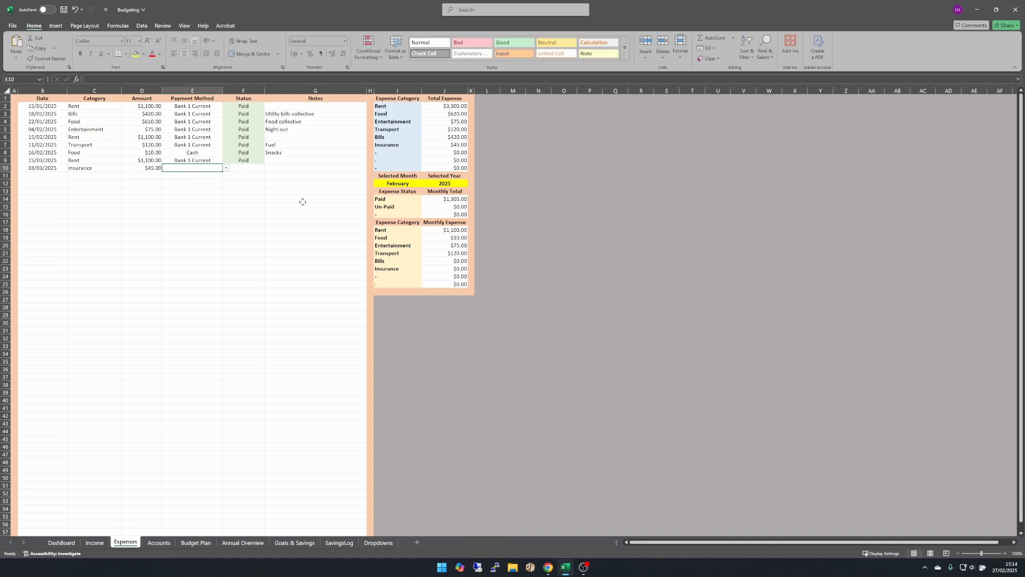
# Step: Complete the Insurance expense with payment method PayPal, status Paid and the note "Increased insurance premium"
pyautogui.click(226, 168)
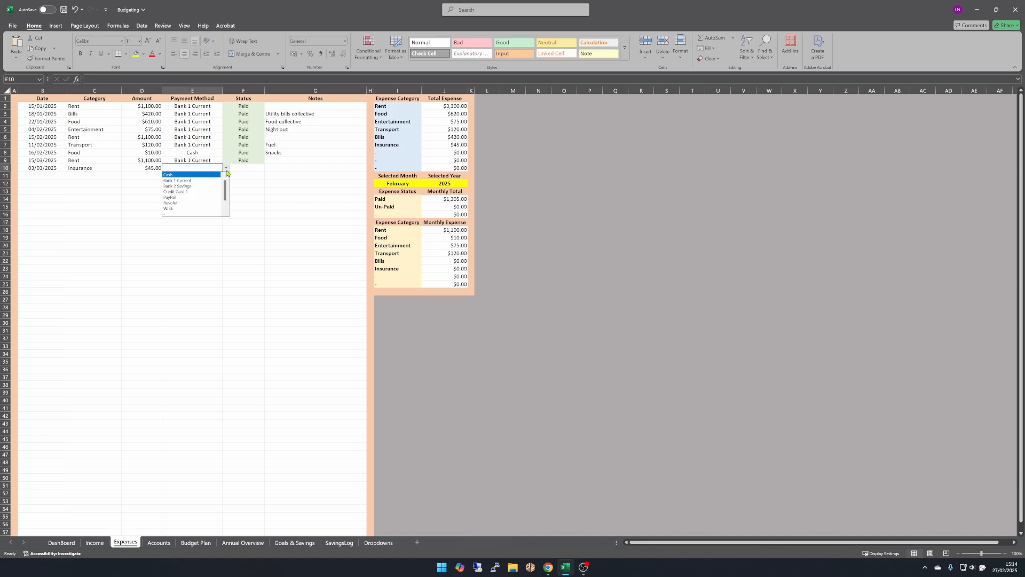
pyautogui.click(203, 197)
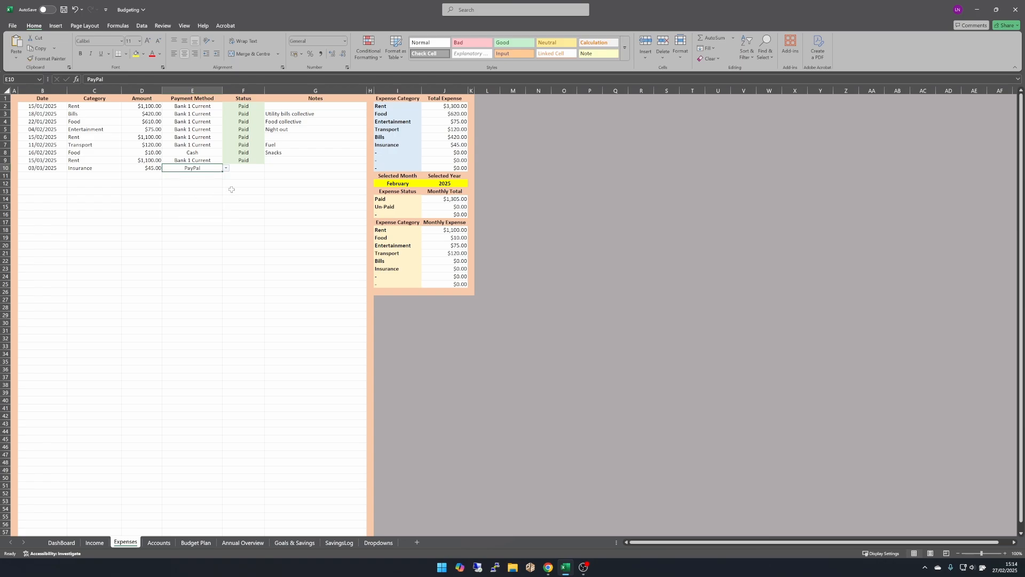
pyautogui.click(254, 168)
pyautogui.click(268, 168)
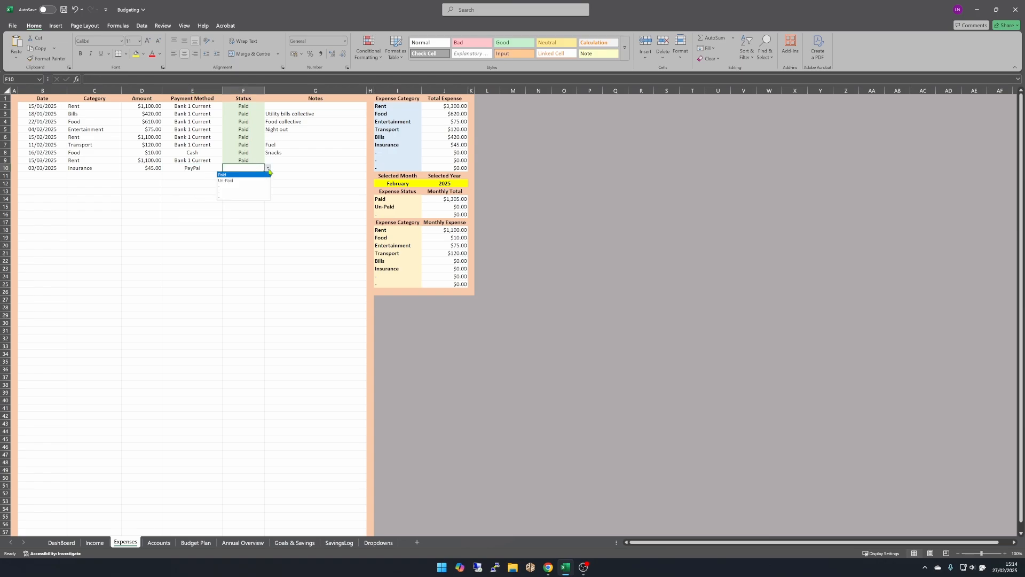
pyautogui.click(256, 175)
pyautogui.click(302, 169)
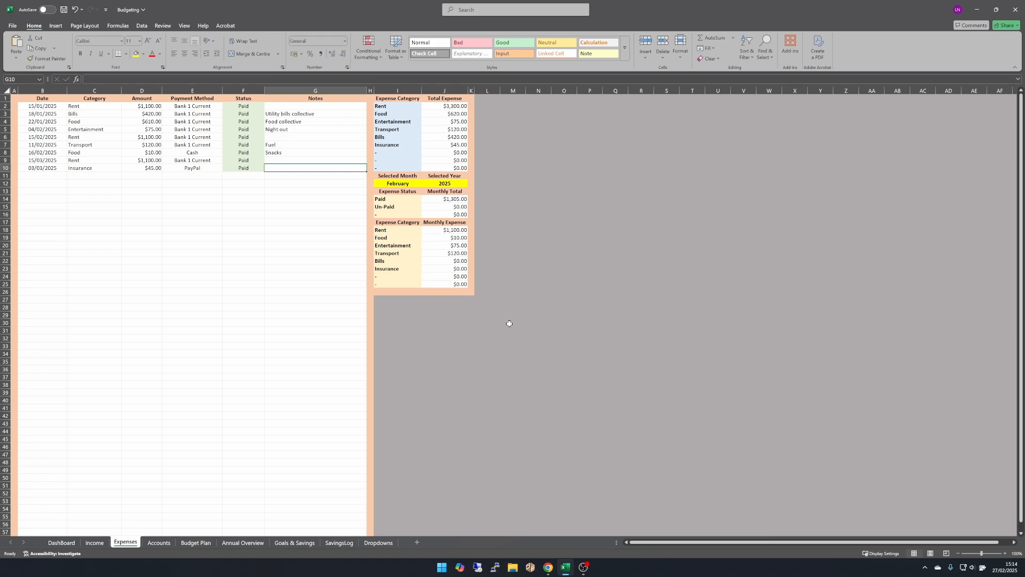
pyautogui.write('Increased insura')
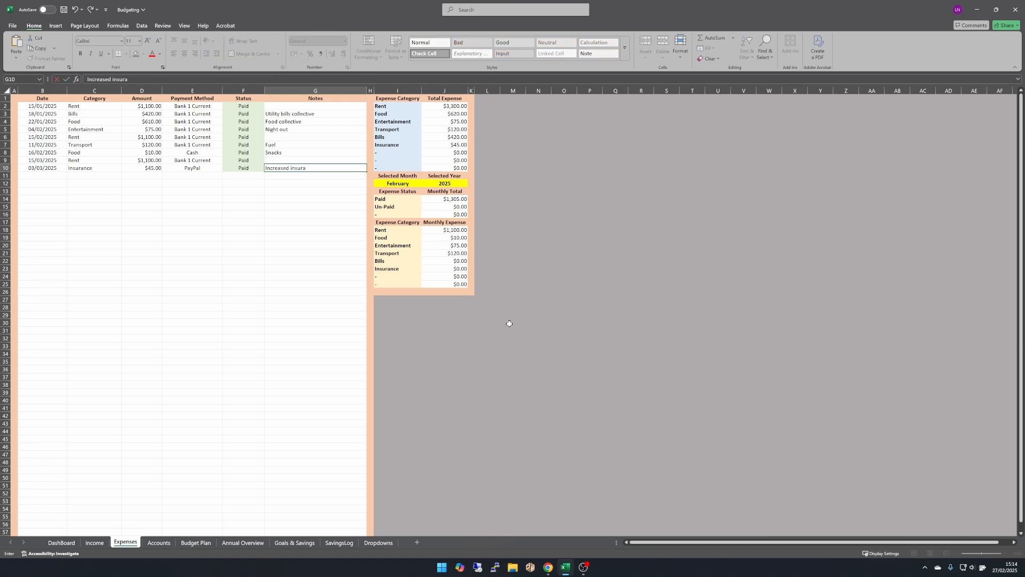
pyautogui.write('nce premium')
pyautogui.press('Tab')
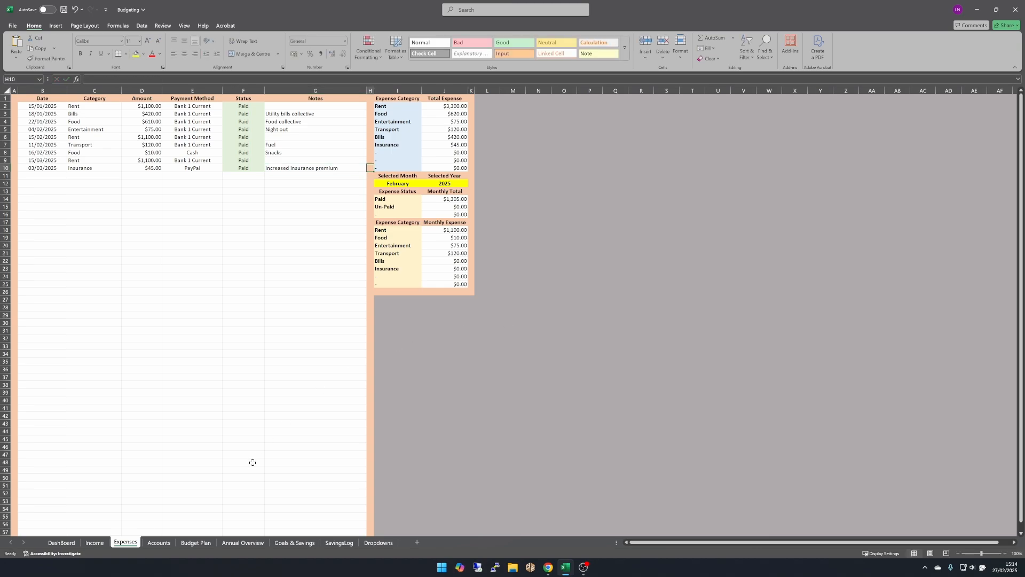
# Step: Switch the Budget Plan's month selection to March
pyautogui.click(194, 542)
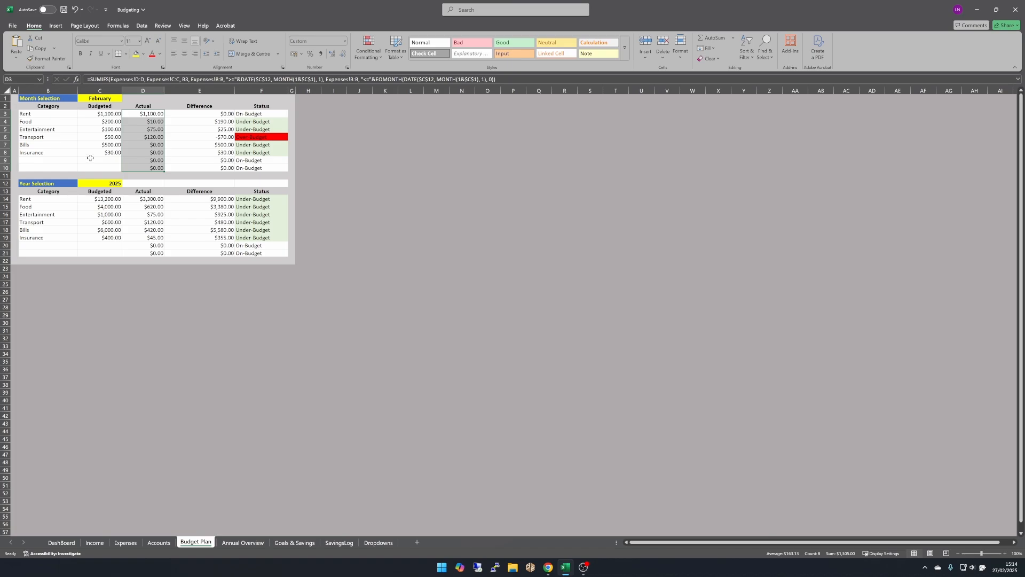
pyautogui.click(113, 98)
pyautogui.click(124, 98)
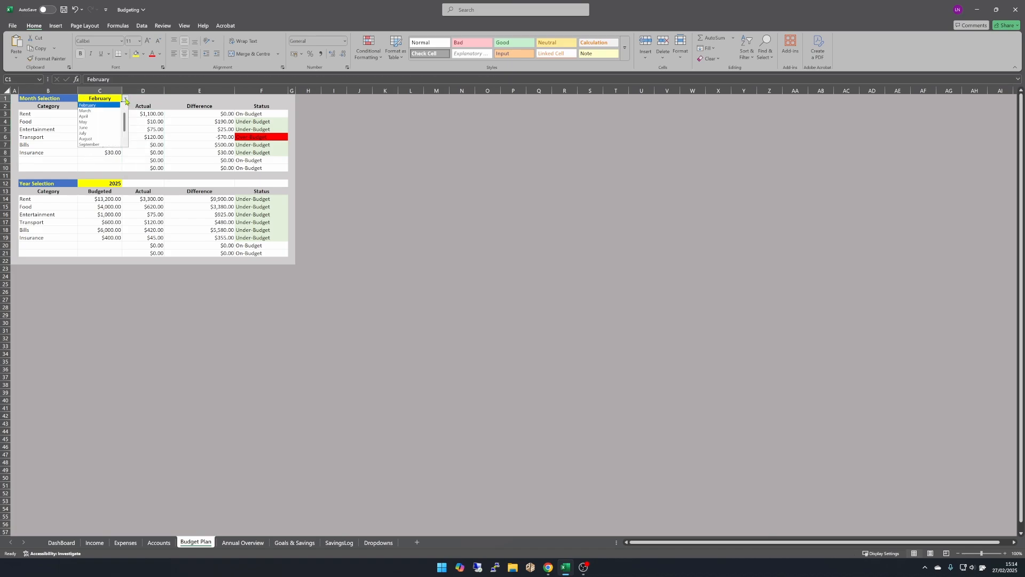
pyautogui.click(105, 110)
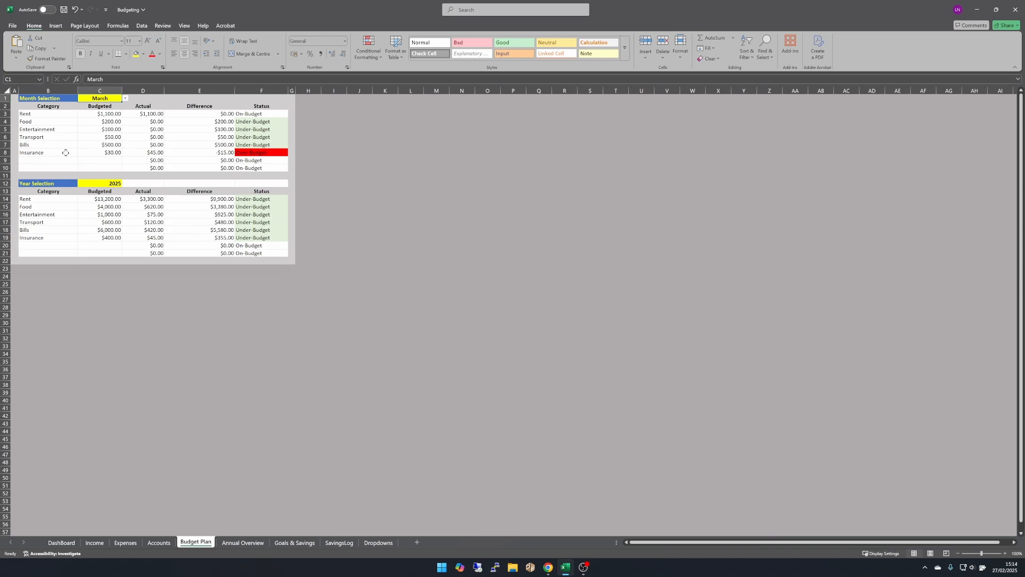
# Step: Review the monthly Insurance row's actual, budgeted and status cells, and check the available month options on the Budget Plan
pyautogui.click(145, 152)
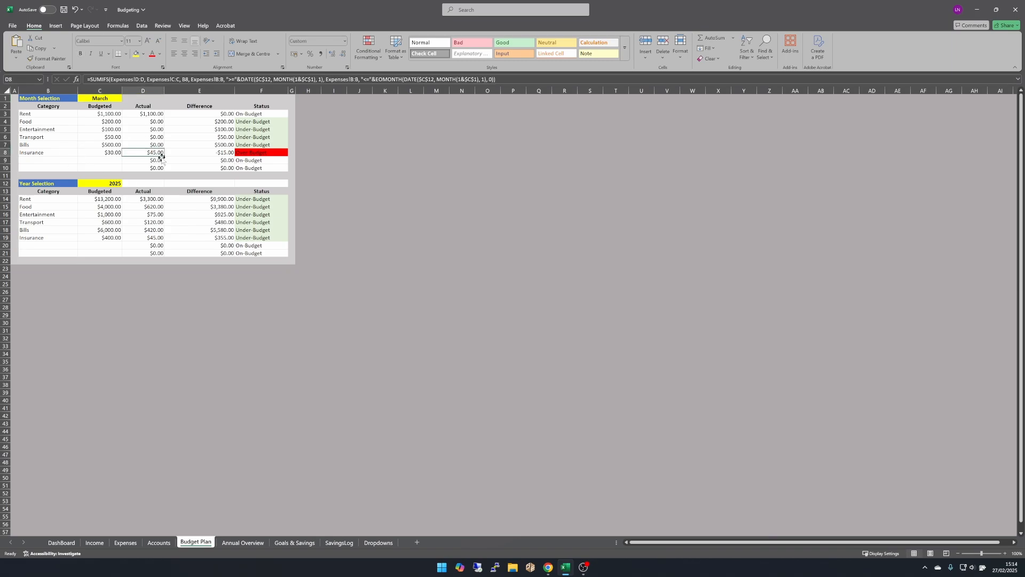
pyautogui.click(107, 152)
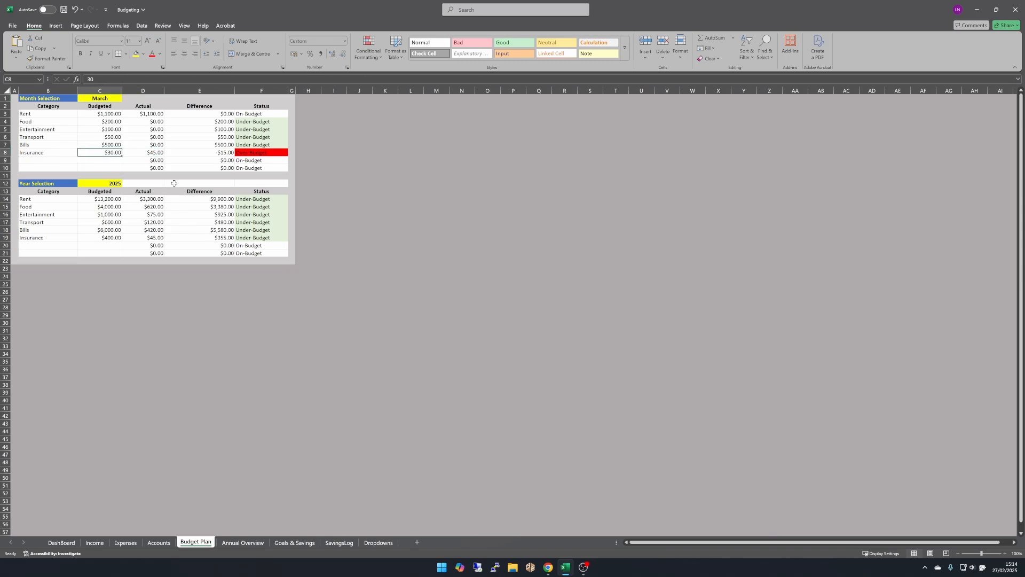
pyautogui.click(265, 152)
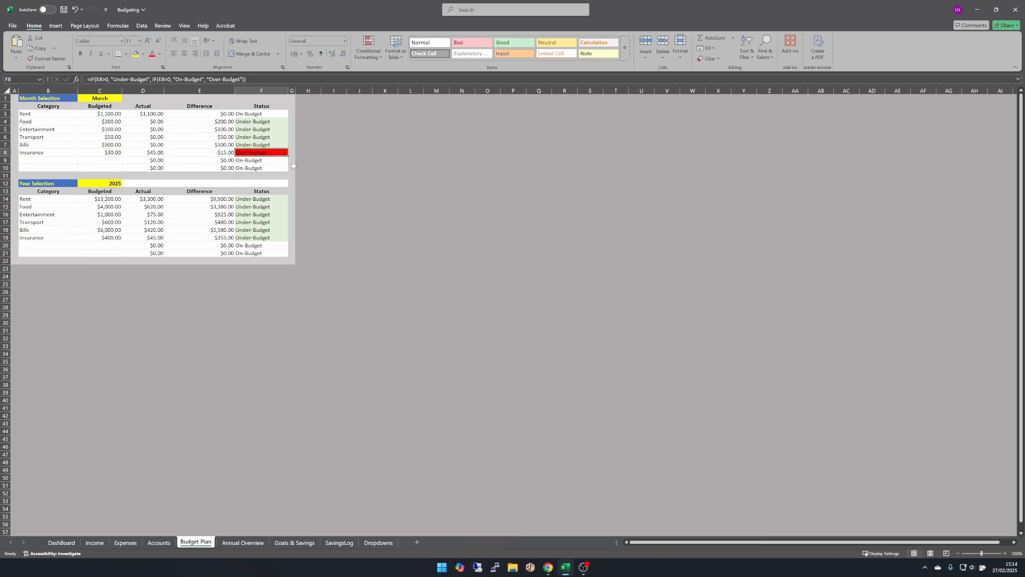
pyautogui.click(107, 153)
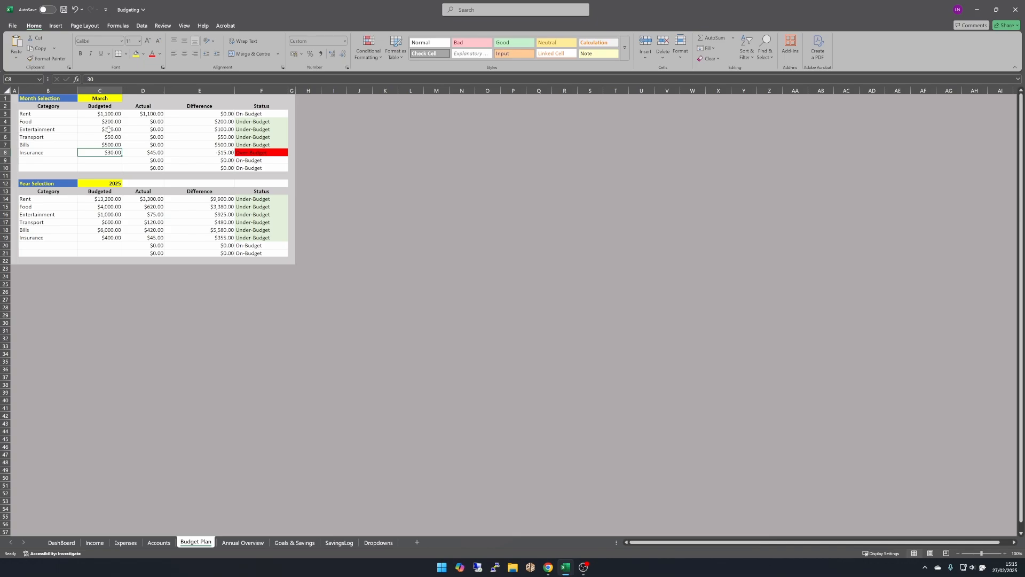
pyautogui.click(113, 98)
pyautogui.click(126, 100)
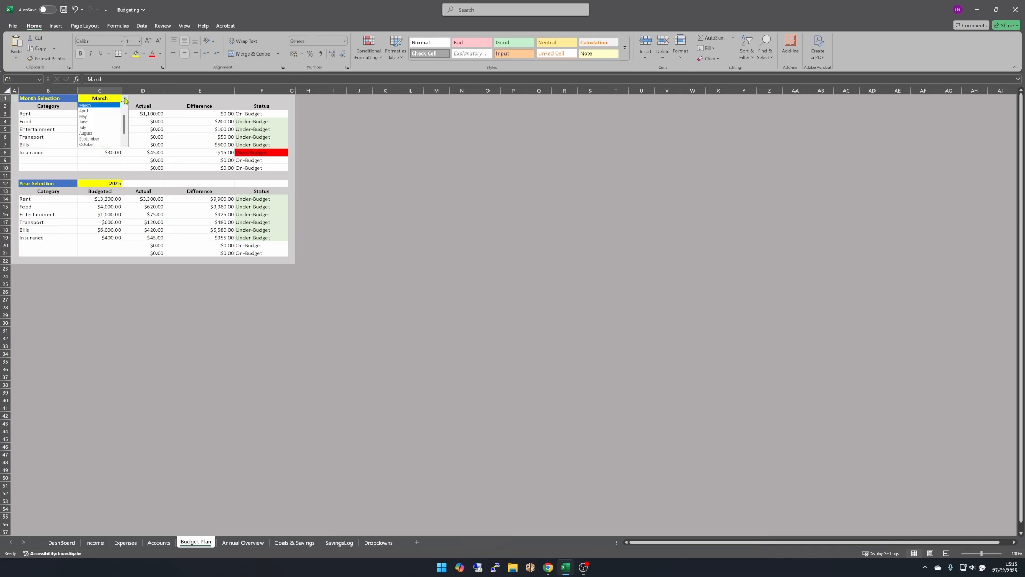
pyautogui.click(125, 99)
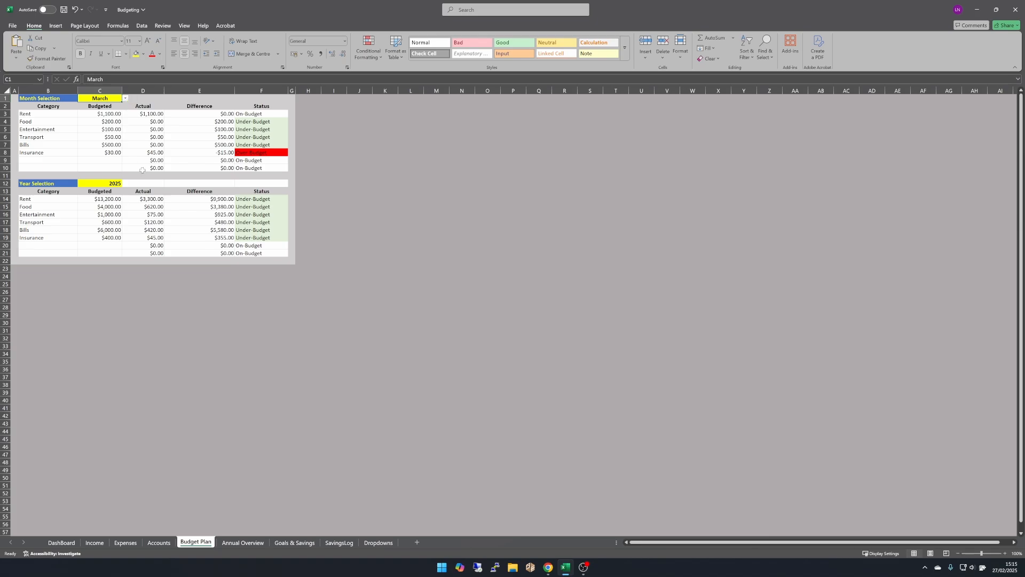
# Step: Examine the annual Insurance figures and status cells, and compare them with the monthly Difference column on the Budget Plan
pyautogui.click(110, 184)
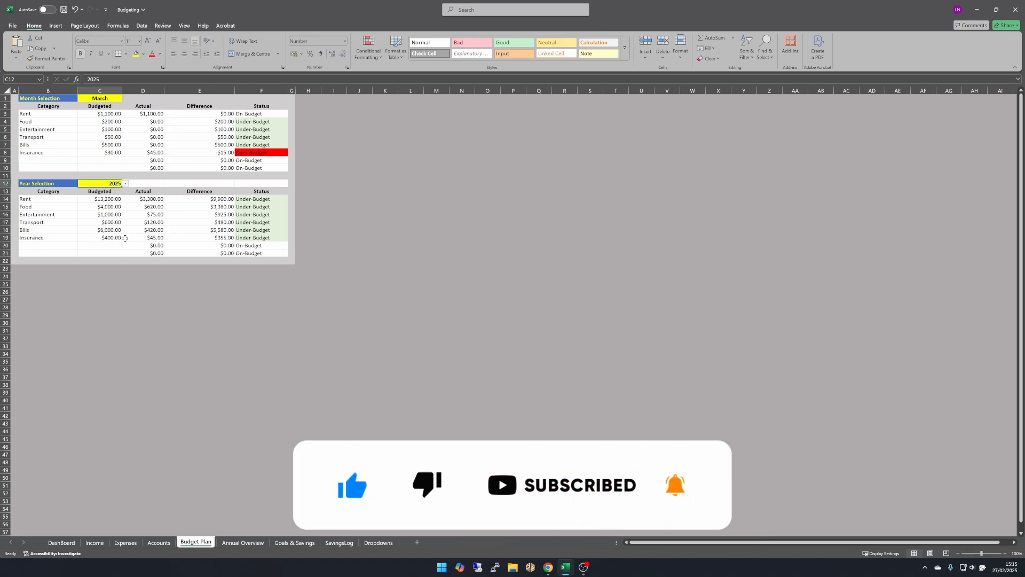
pyautogui.click(112, 237)
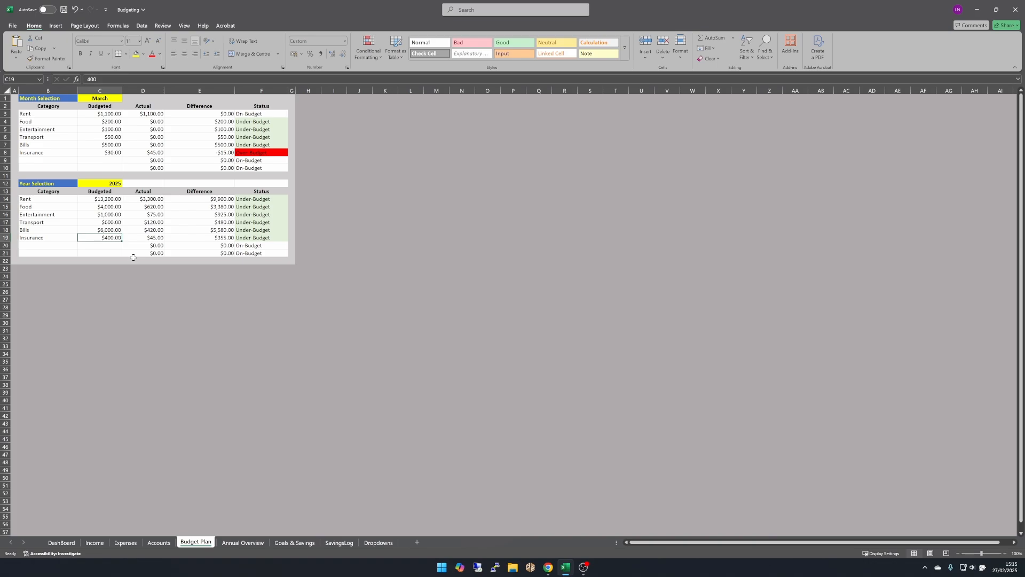
pyautogui.click(148, 237)
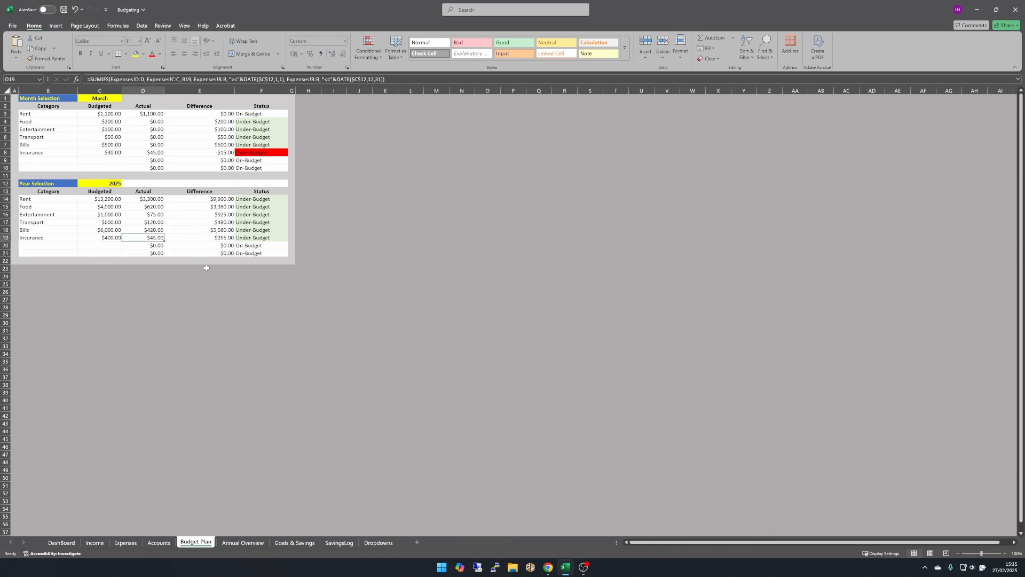
pyautogui.click(220, 238)
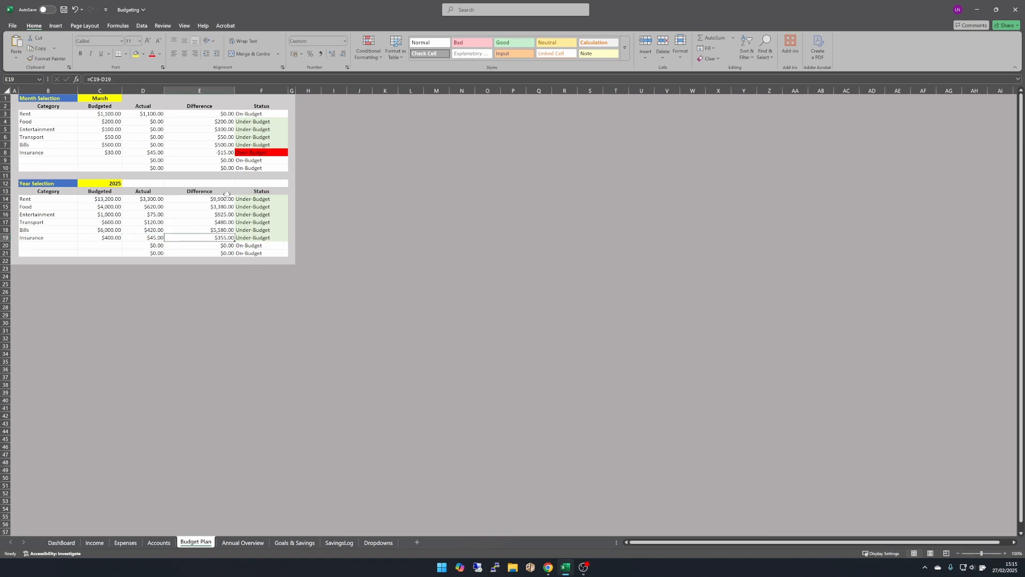
pyautogui.click(268, 200)
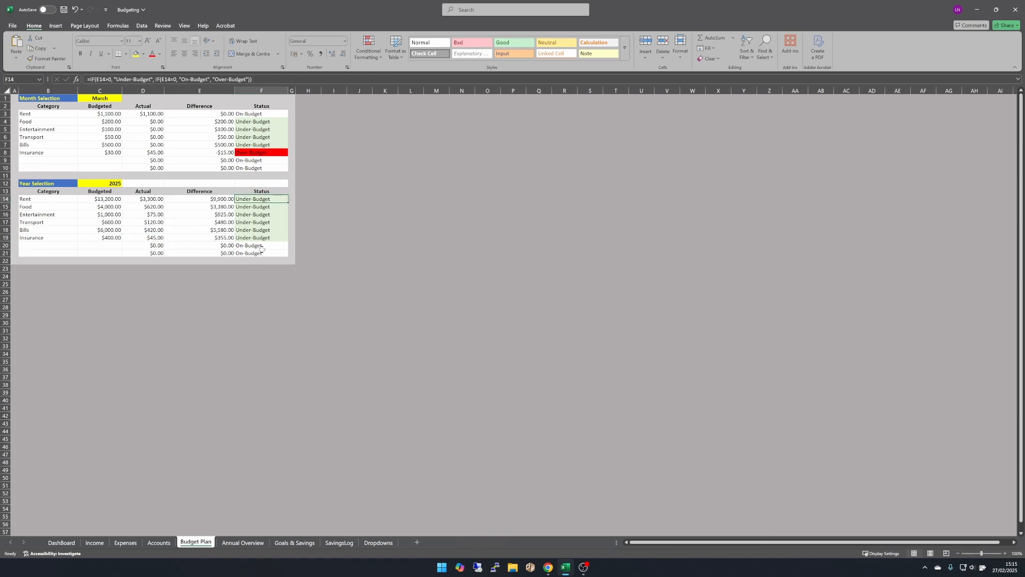
pyautogui.click(262, 253)
pyautogui.moveTo(221, 122); pyautogui.dragTo(221, 145)
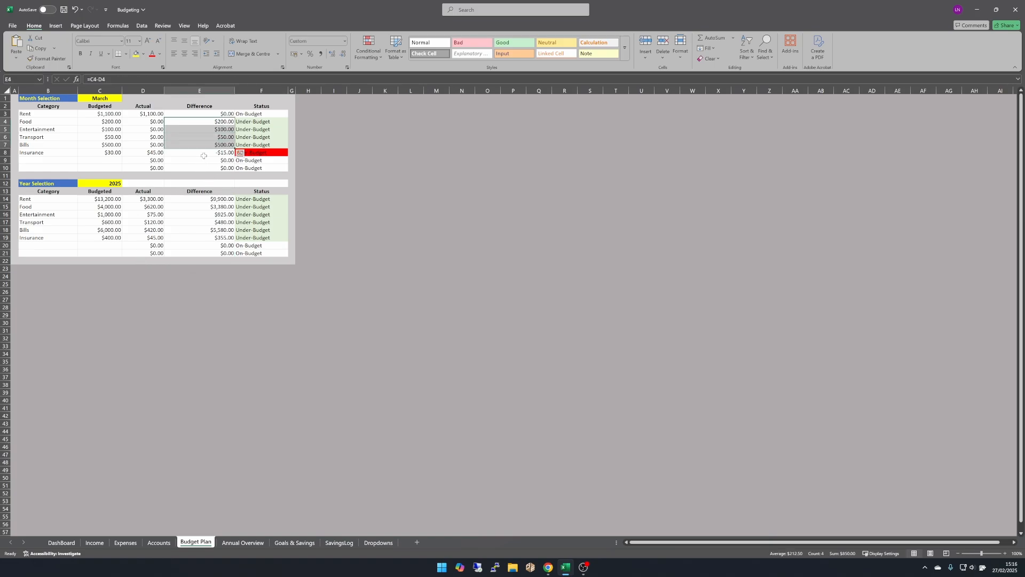
pyautogui.click(202, 162)
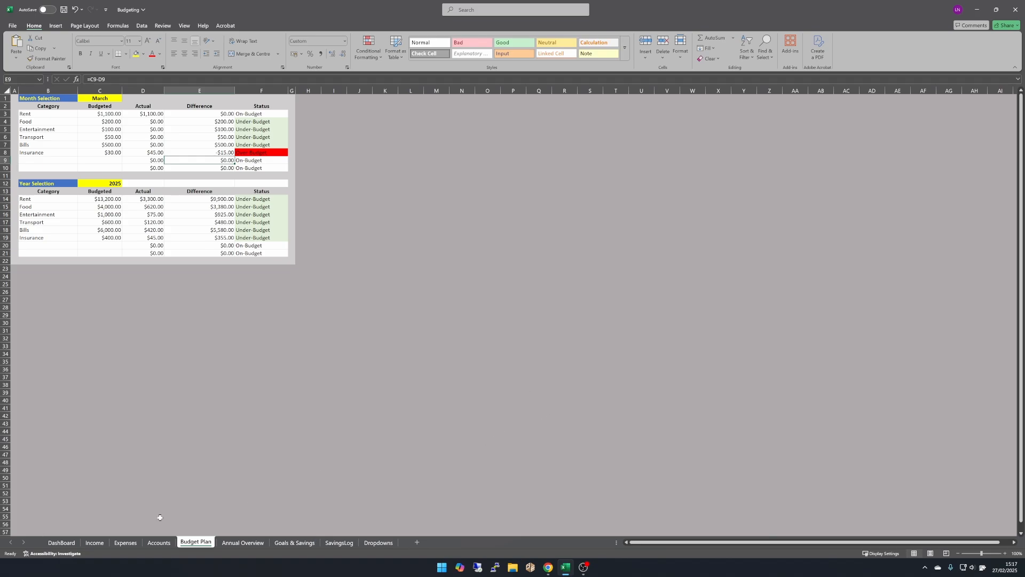
# Step: Inspect the Expenses series in the DashBoard bar chart and widen the chart to just past column T
pyautogui.click(61, 543)
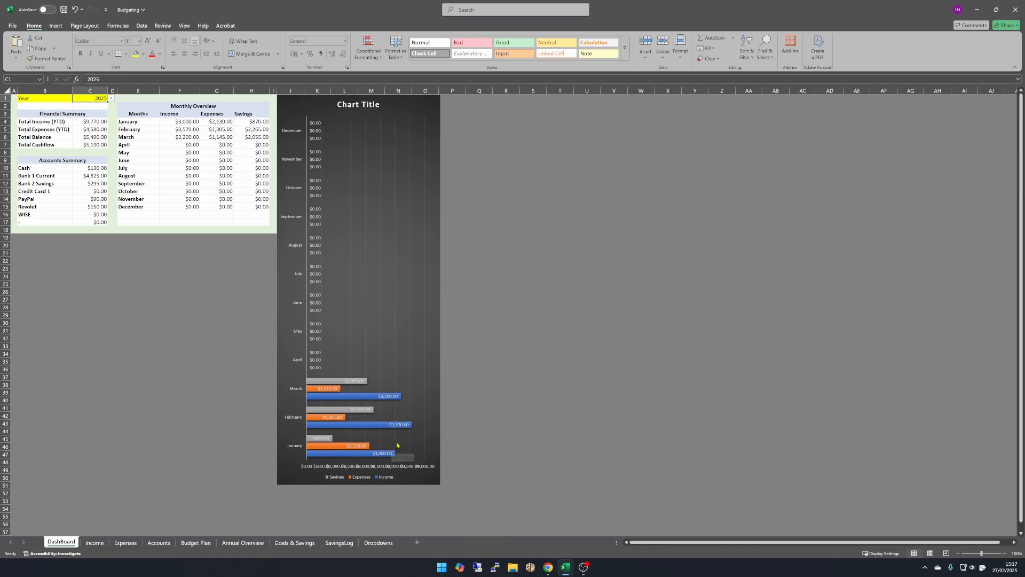
pyautogui.click(363, 477)
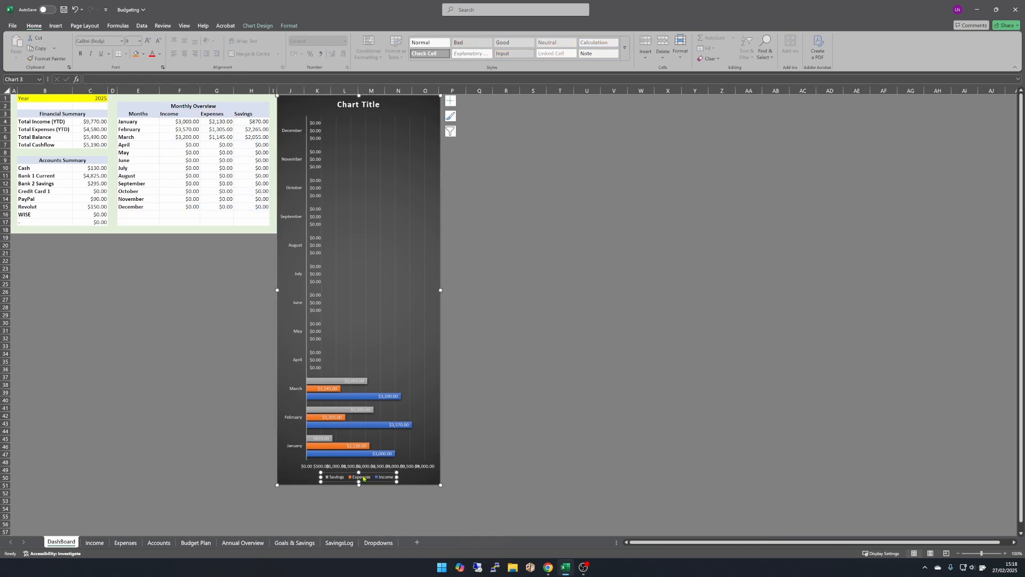
pyautogui.click(356, 445)
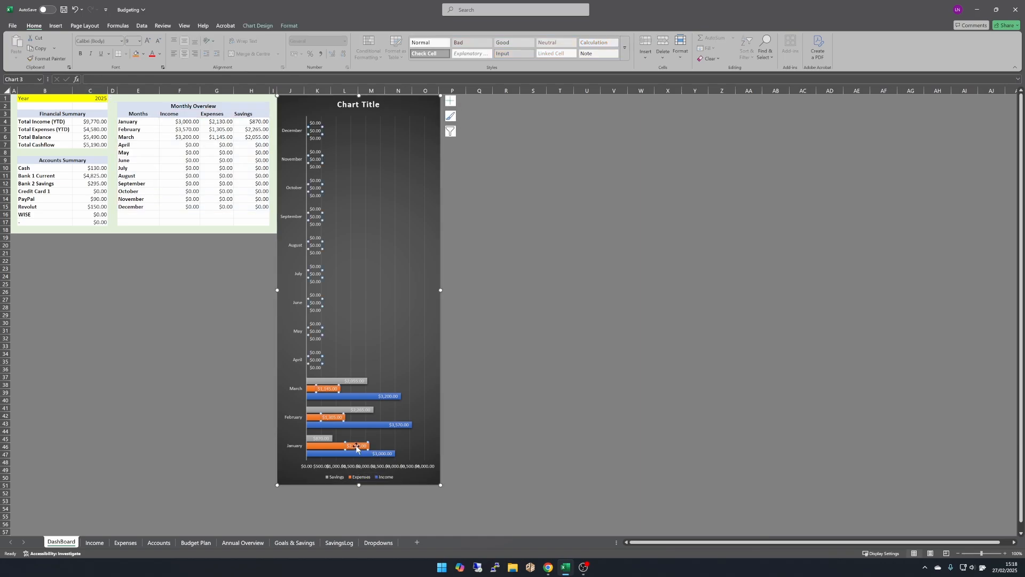
pyautogui.click(324, 447)
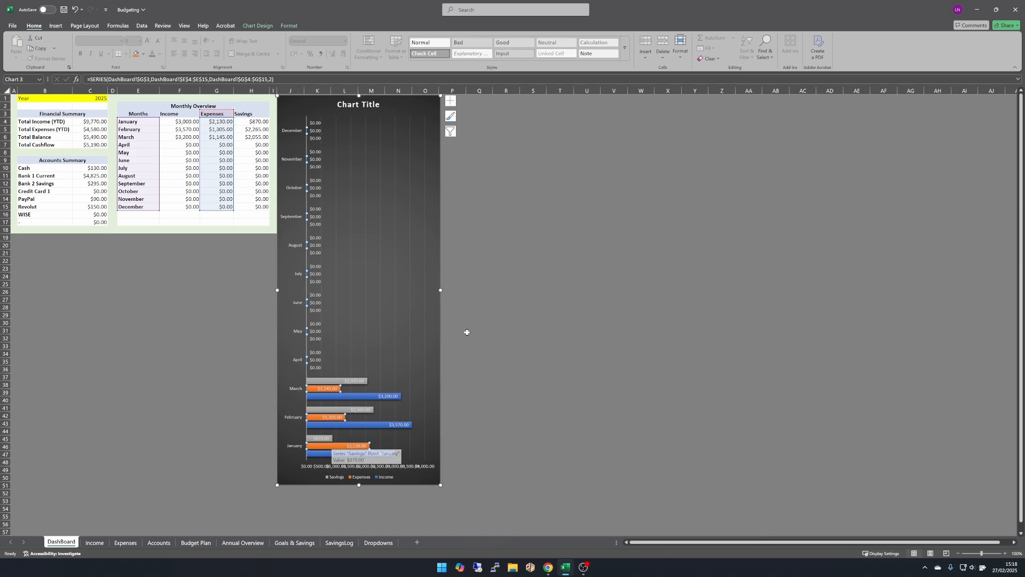
pyautogui.moveTo(440, 290); pyautogui.dragTo(580, 294)
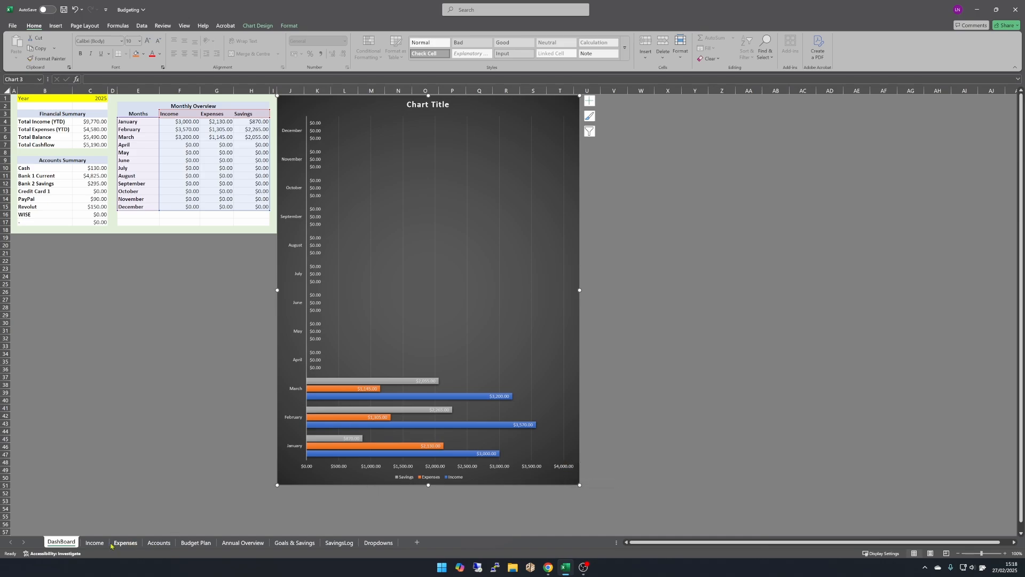
# Step: Clear the 02/03/2025 salary amount on the Income sheet and inspect the March Expenses and Income series in the DashBoard chart
pyautogui.click(94, 542)
pyautogui.click(219, 146)
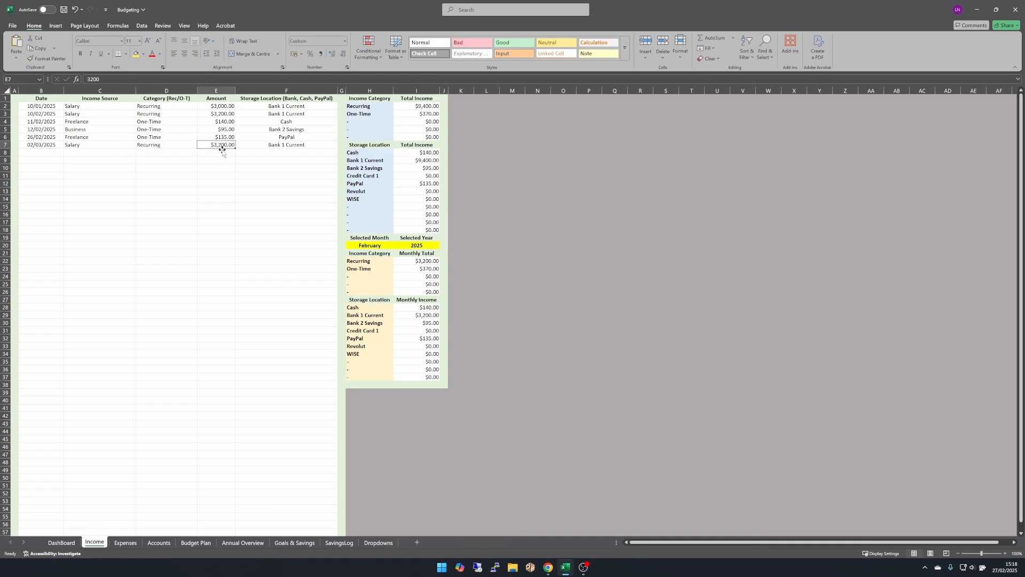
pyautogui.press('Delete')
pyautogui.click(61, 542)
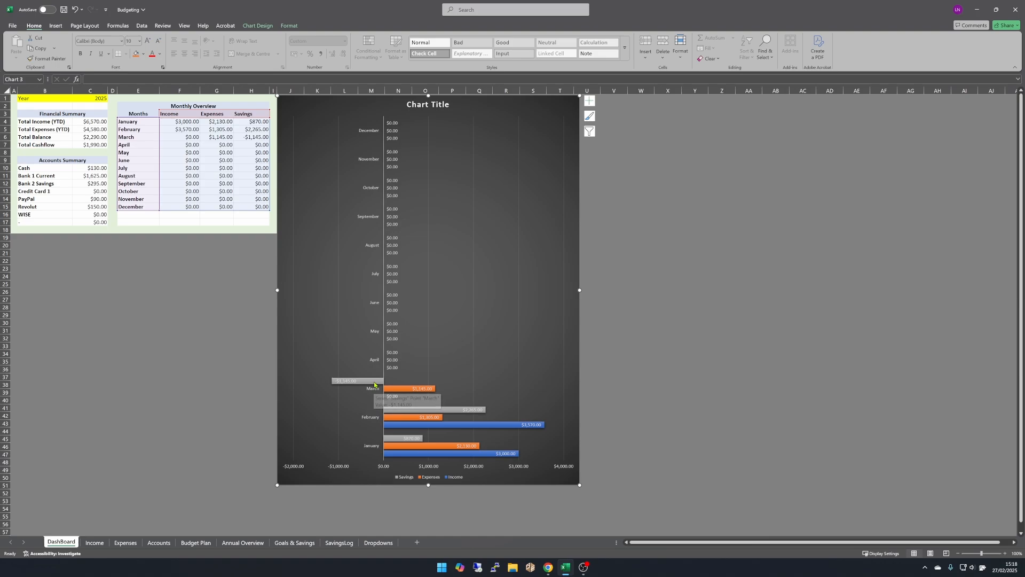
pyautogui.click(410, 391)
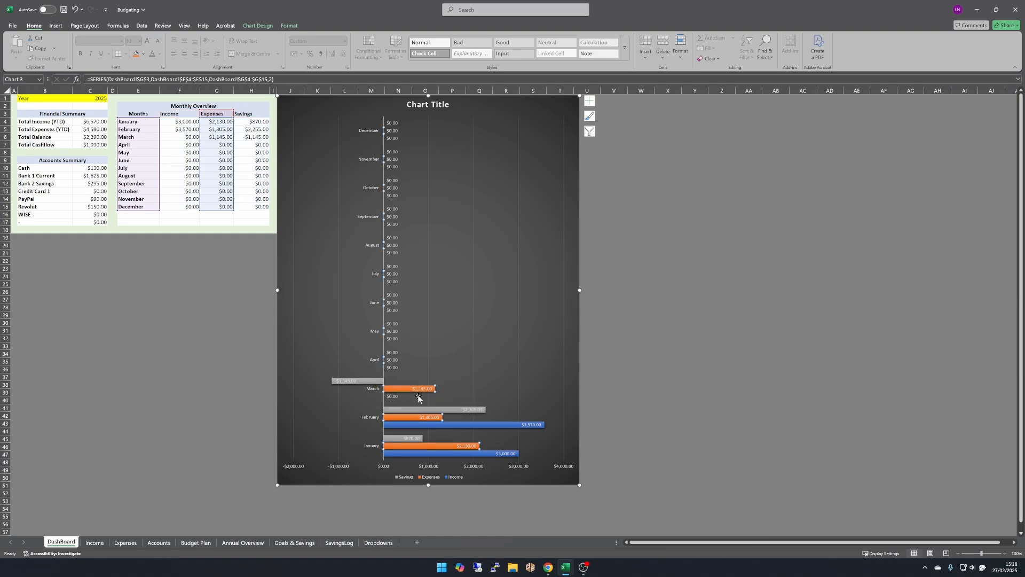
pyautogui.moveTo(438, 428)
pyautogui.moveTo(398, 393)
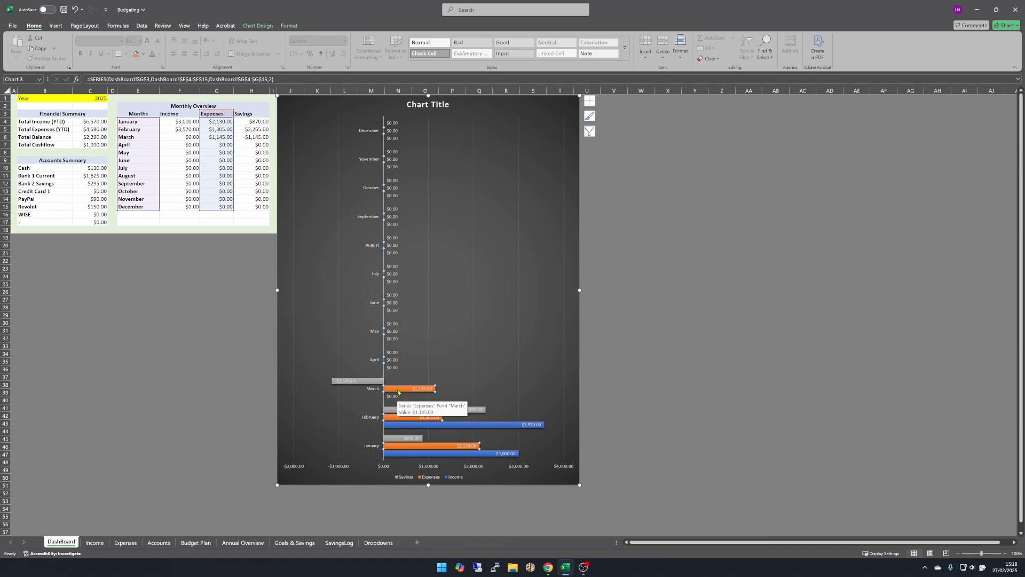
pyautogui.click(406, 428)
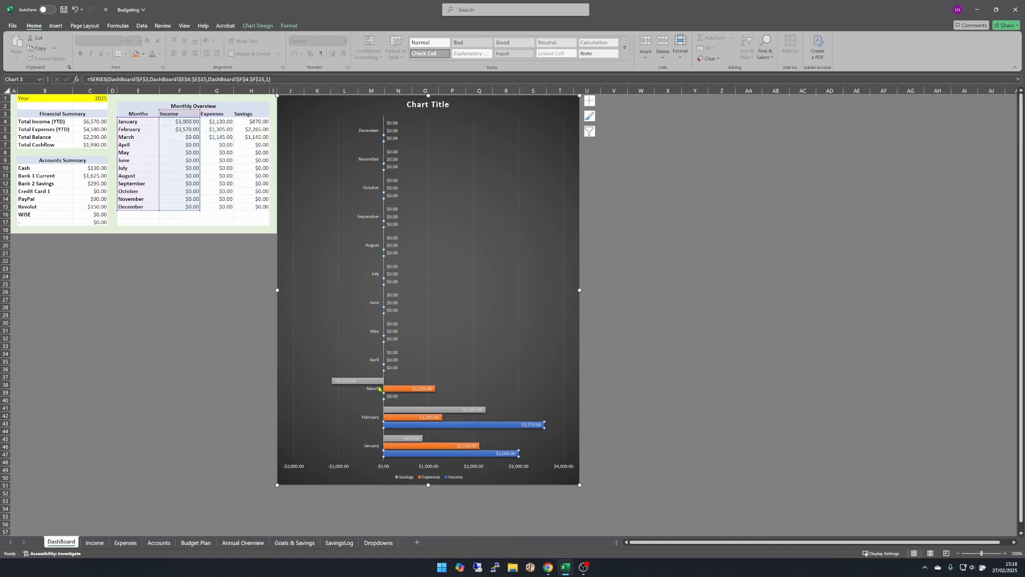
# Step: Undo the clearing of the 02/03/2025 salary amount on the Income sheet and check the March Income bar on the DashBoard
pyautogui.click(95, 543)
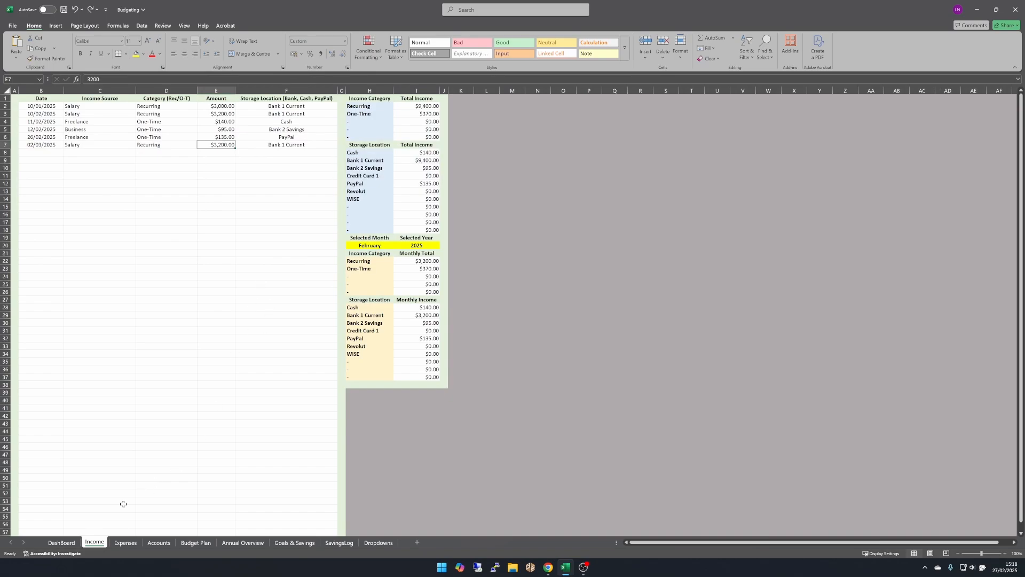
pyautogui.click(61, 542)
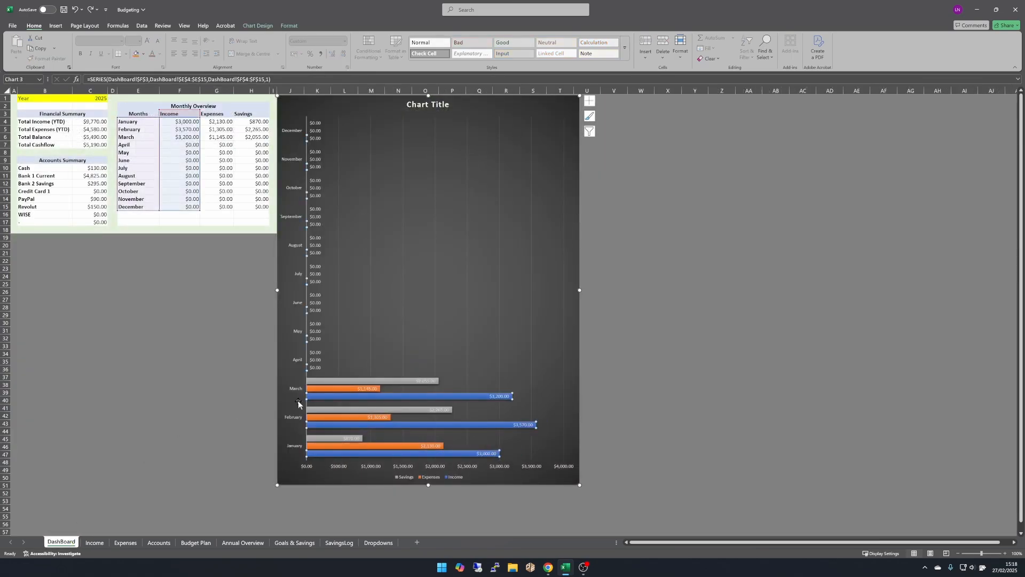
pyautogui.click(411, 398)
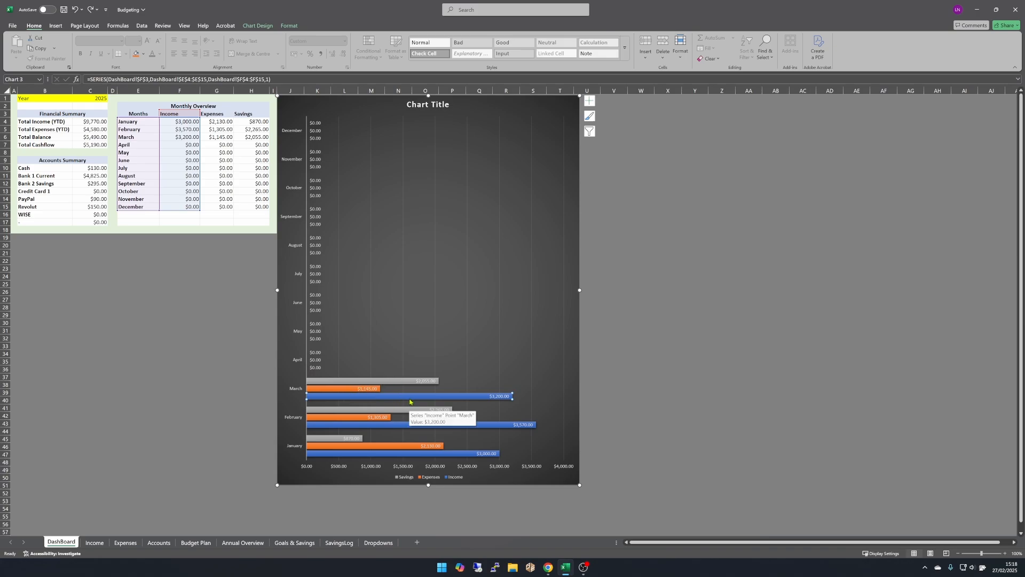
pyautogui.click(138, 297)
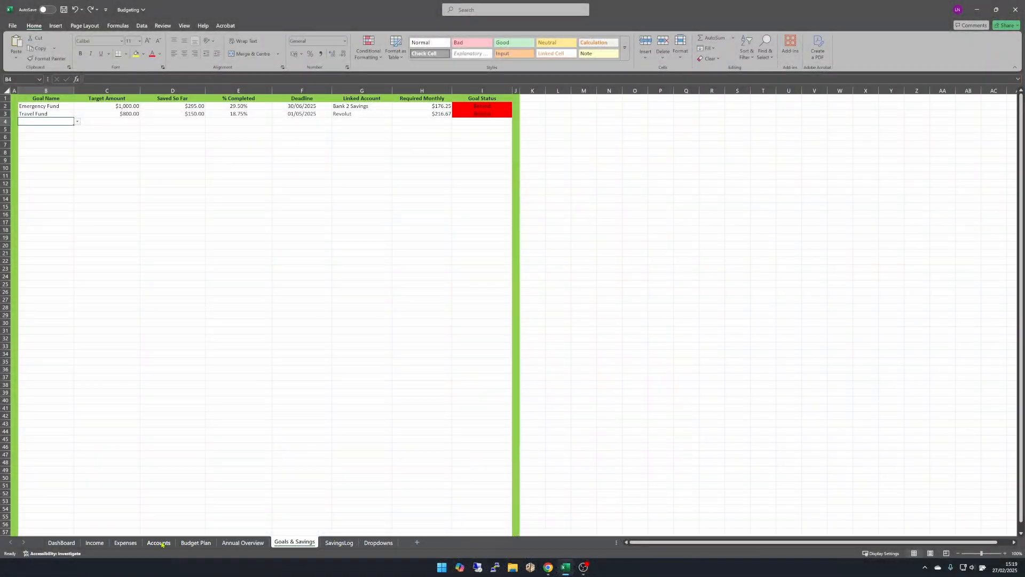
# Step: Look over the Accounts, Budget Plan and Annual Overview sheets, and return to Goals & Savings
pyautogui.click(161, 543)
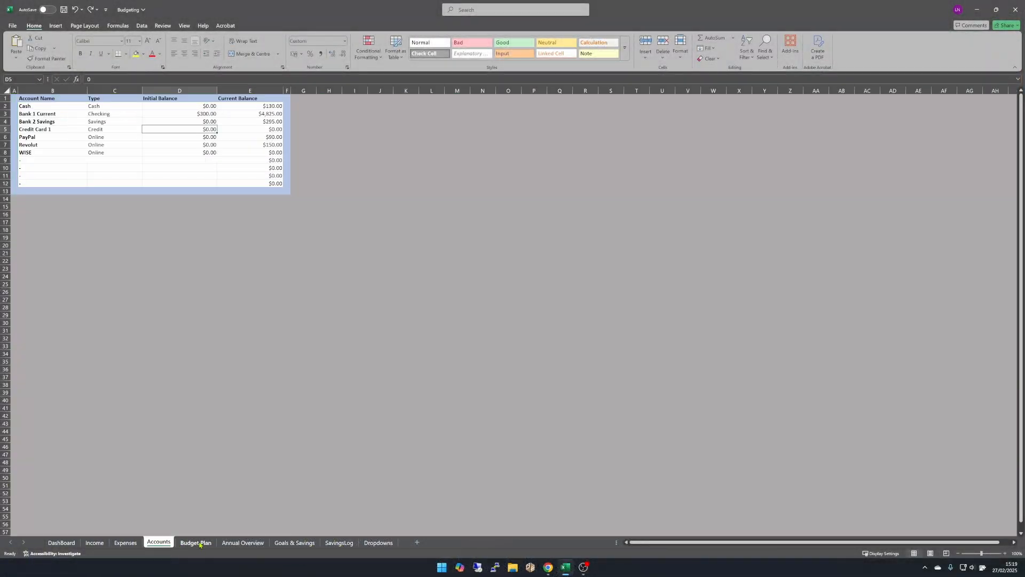
pyautogui.click(199, 543)
pyautogui.click(242, 544)
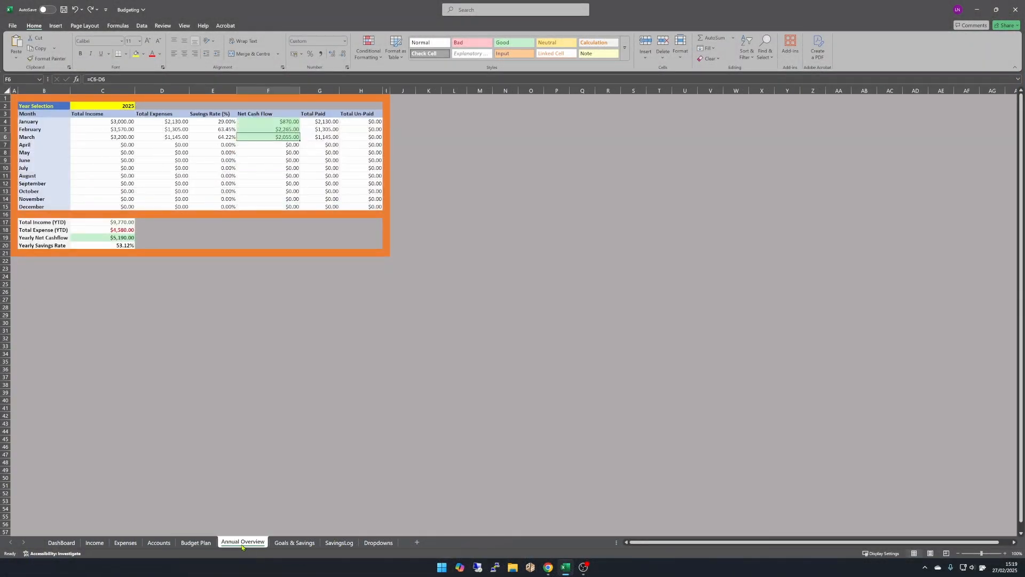
pyautogui.click(297, 544)
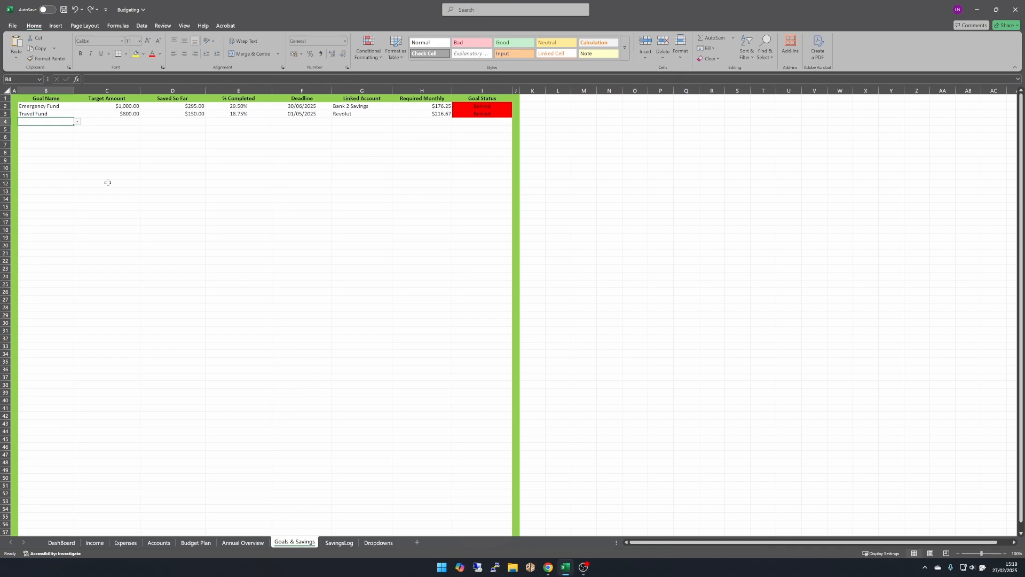
# Step: Review the Emergency Fund and Travel Fund goals and the goal name options available for the next empty row
pyautogui.click(49, 107)
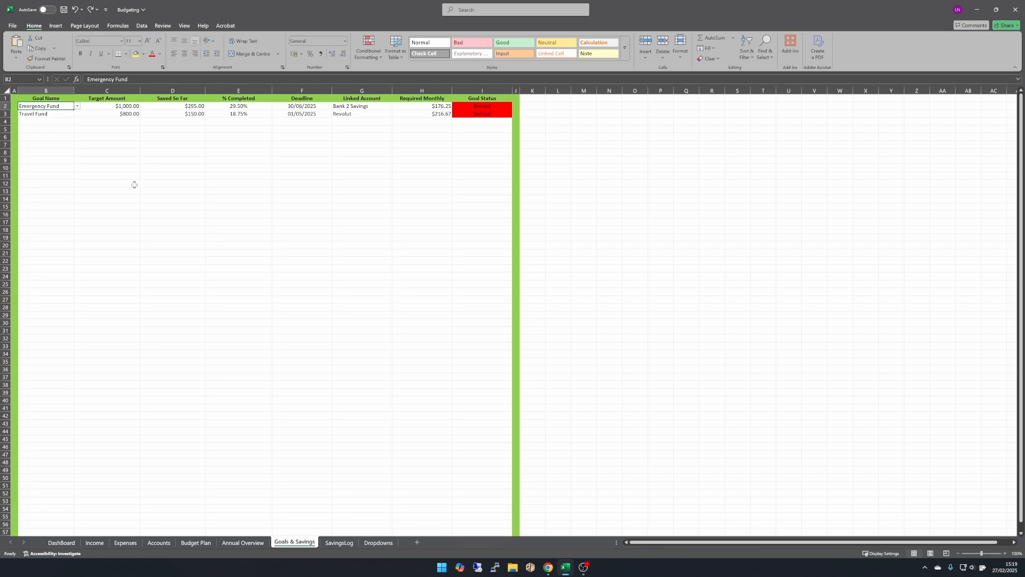
pyautogui.click(123, 107)
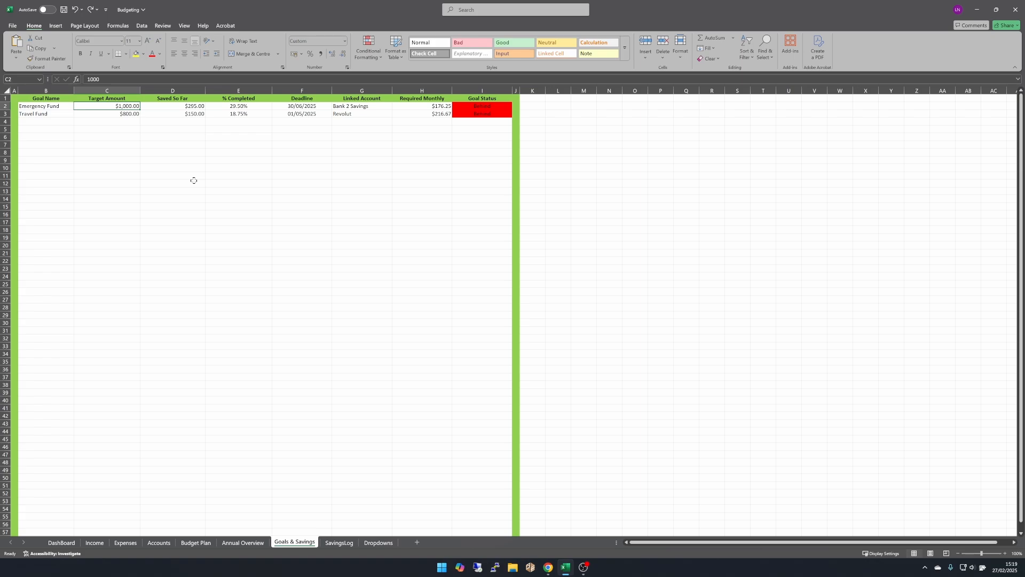
pyautogui.click(56, 114)
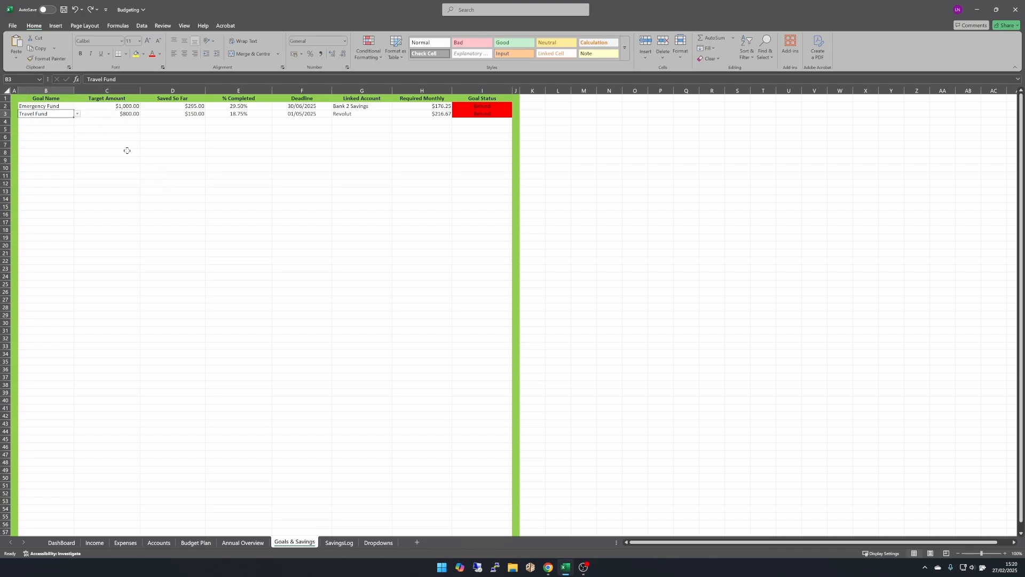
pyautogui.click(58, 122)
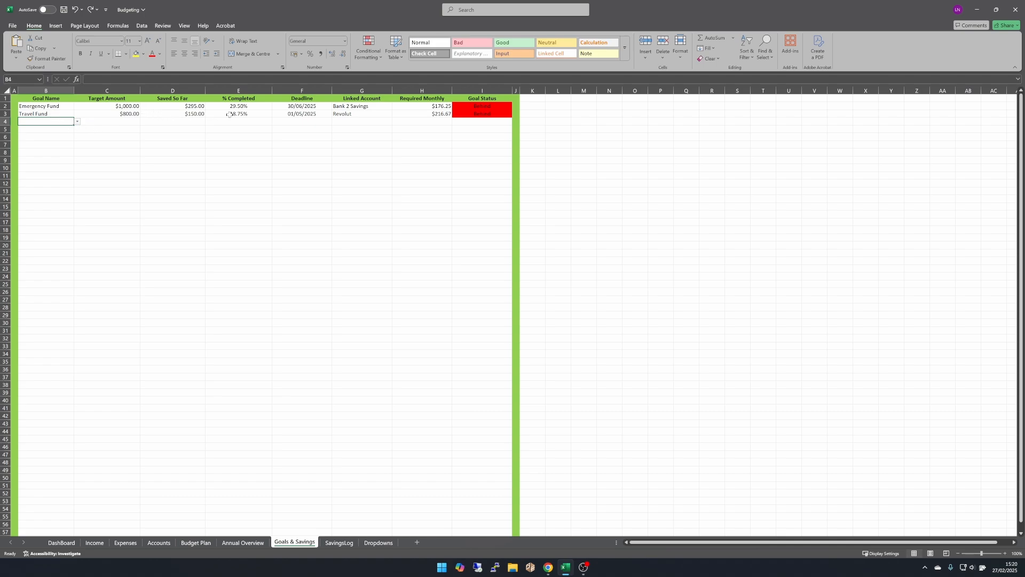
pyautogui.click(78, 122)
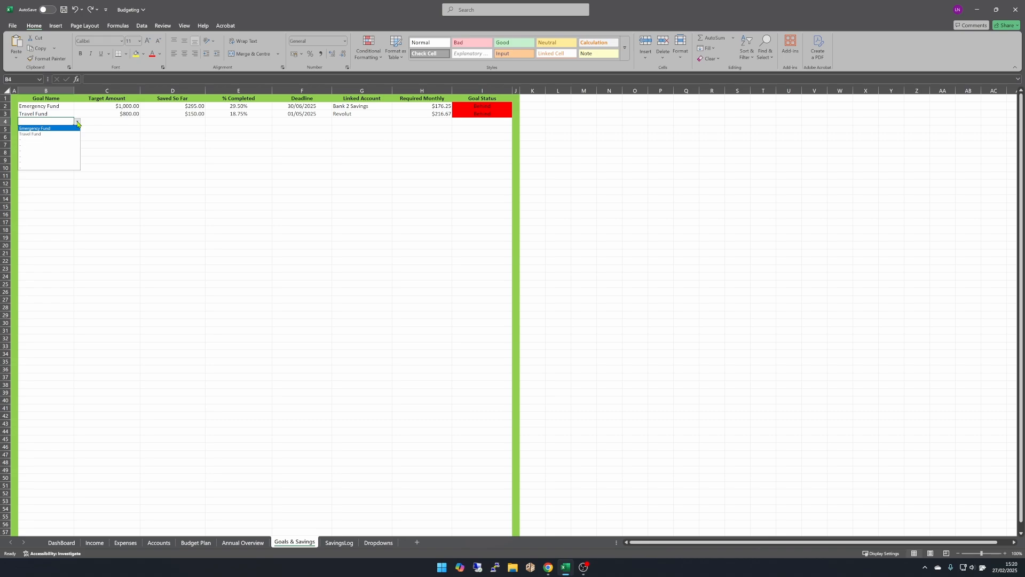
pyautogui.click(77, 123)
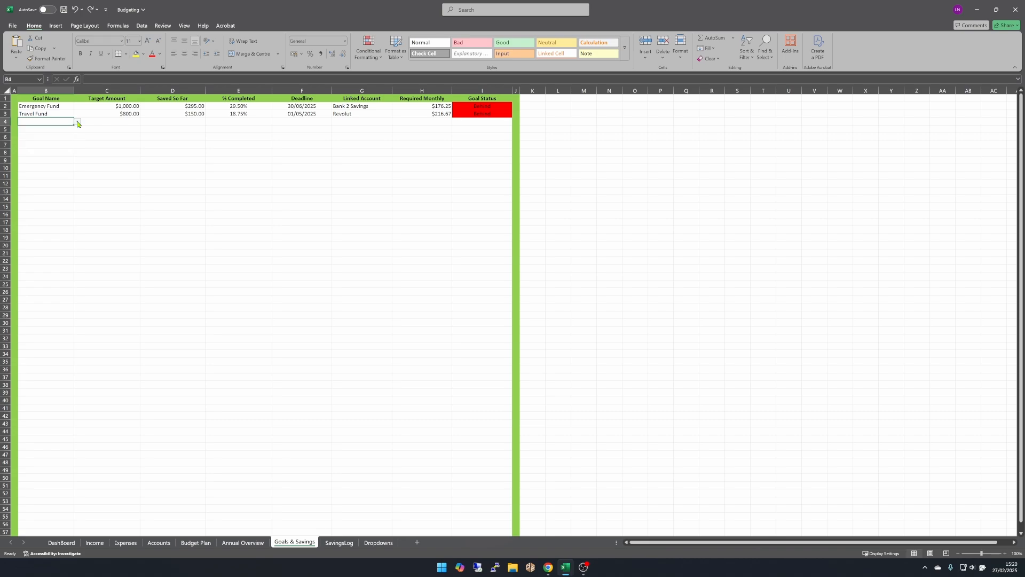
# Step: Add "New Car" as the third Goals & Savings option on the Dropdowns sheet
pyautogui.click(379, 542)
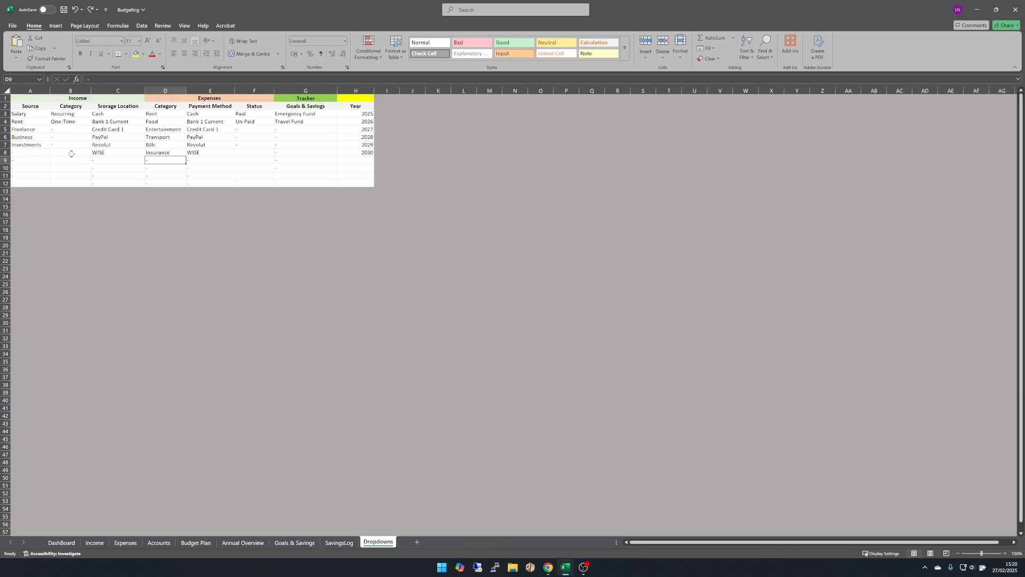
pyautogui.click(298, 130)
pyautogui.write('New Car')
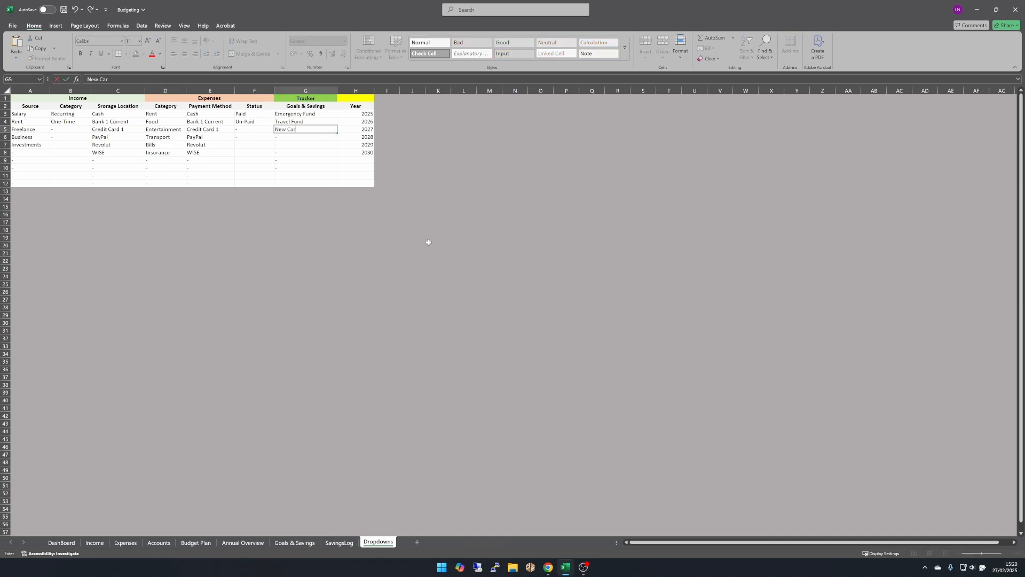
pyautogui.press('Tab')
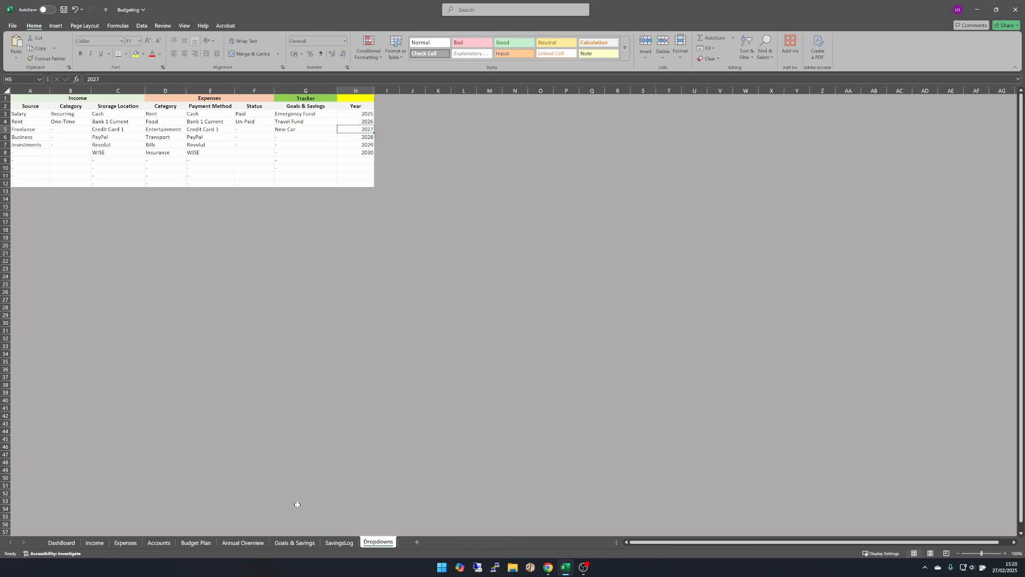
# Step: Add a New Car goal in row 4 of Goals & Savings with a target amount of 3500
pyautogui.click(294, 542)
pyautogui.click(78, 122)
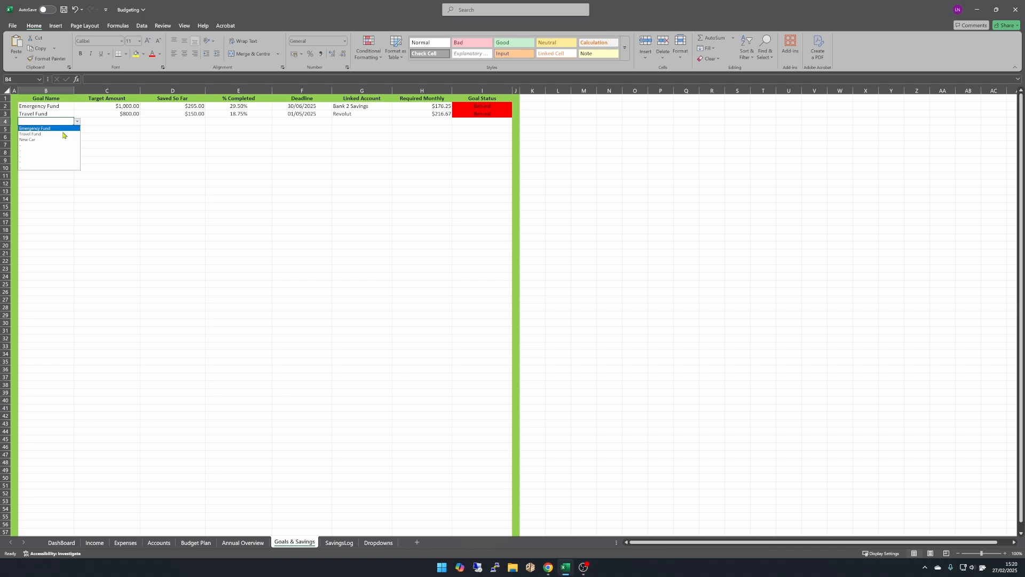
pyautogui.click(46, 140)
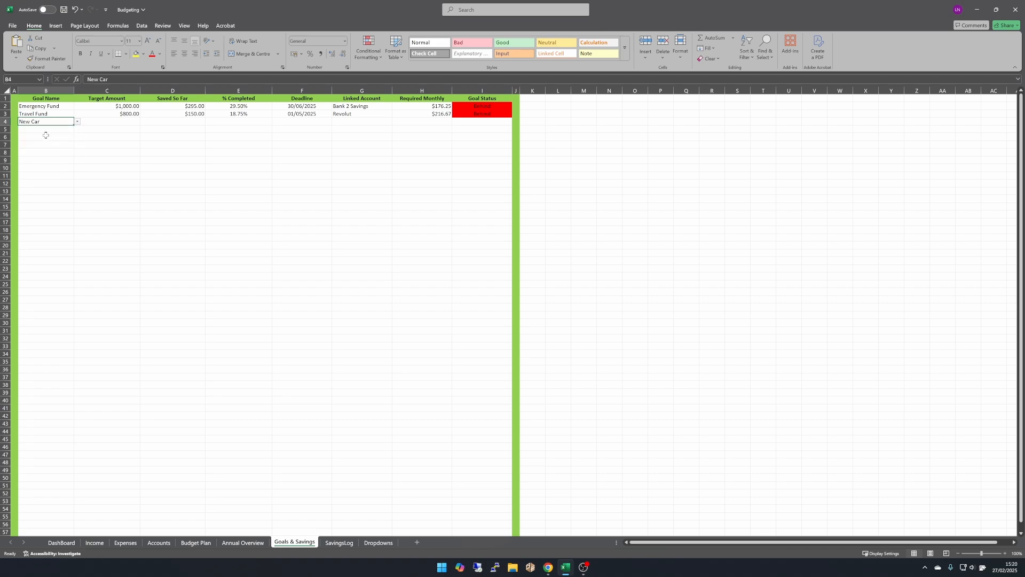
pyautogui.click(110, 121)
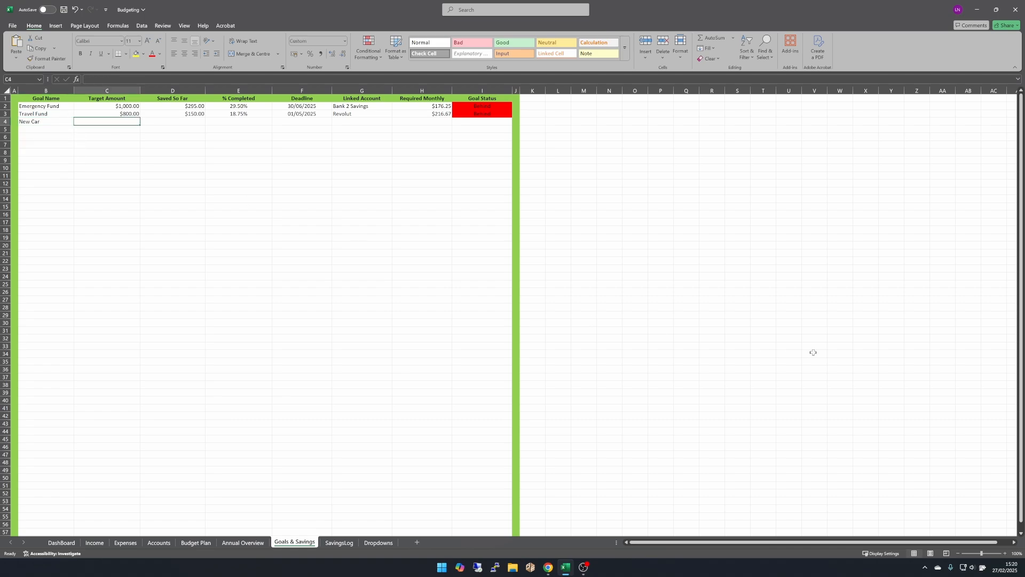
pyautogui.write('35000')
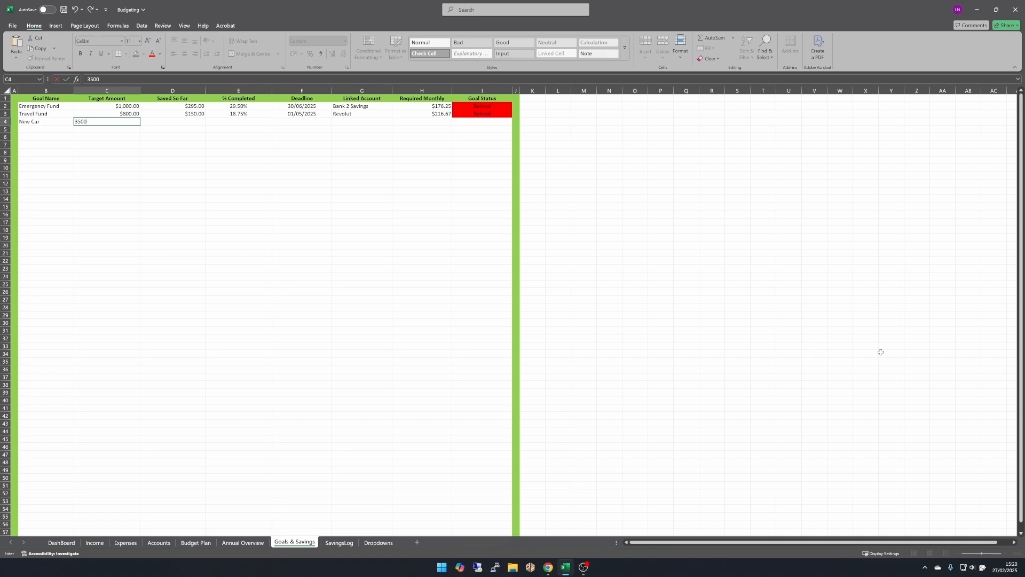
pyautogui.press('Tab')
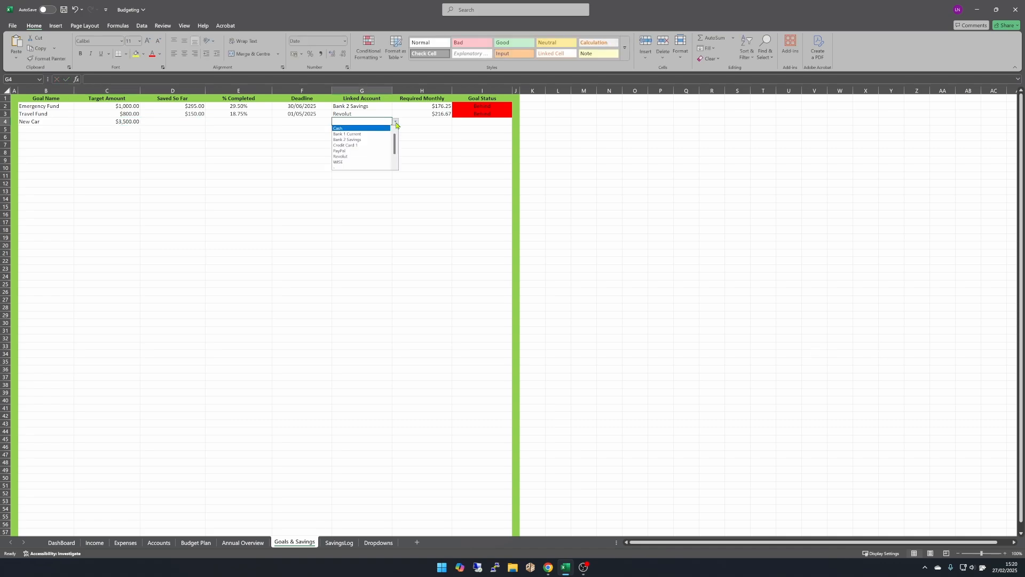
# Step: Check the account list on the Accounts sheet and set the New Car goal's linked account to Bank 2 Savings
pyautogui.click(396, 124)
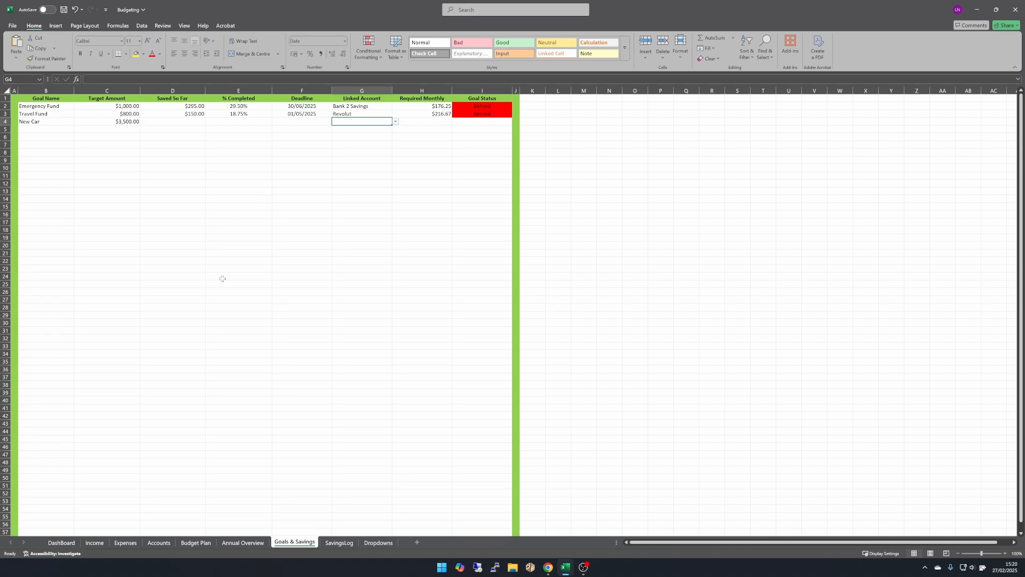
pyautogui.click(158, 543)
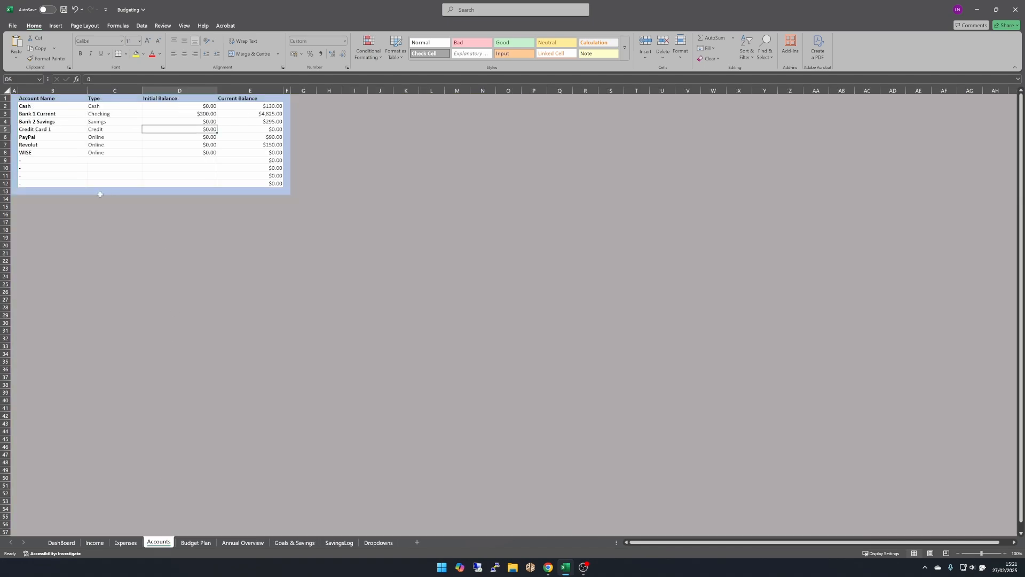
pyautogui.click(246, 542)
pyautogui.click(294, 542)
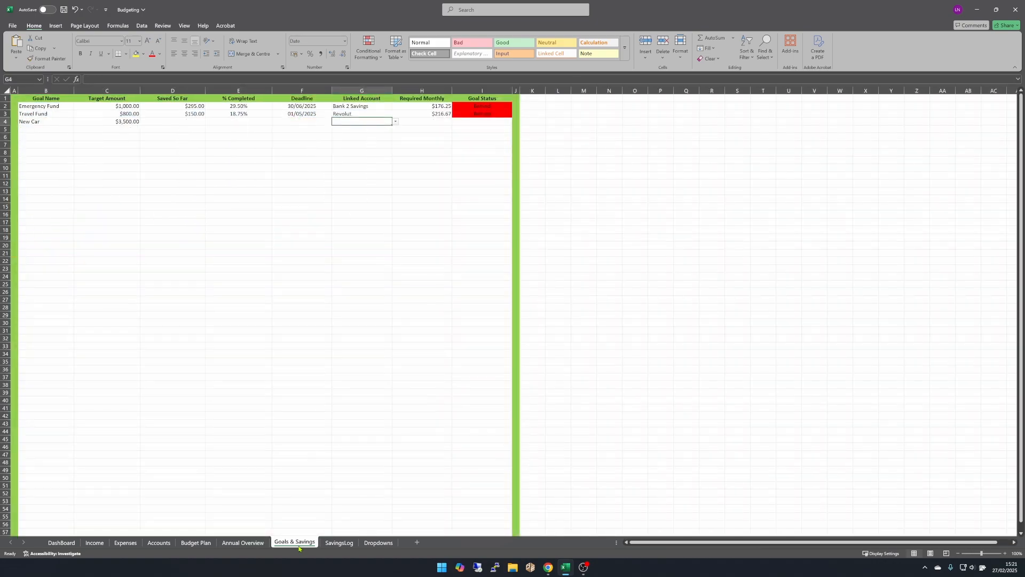
pyautogui.click(396, 121)
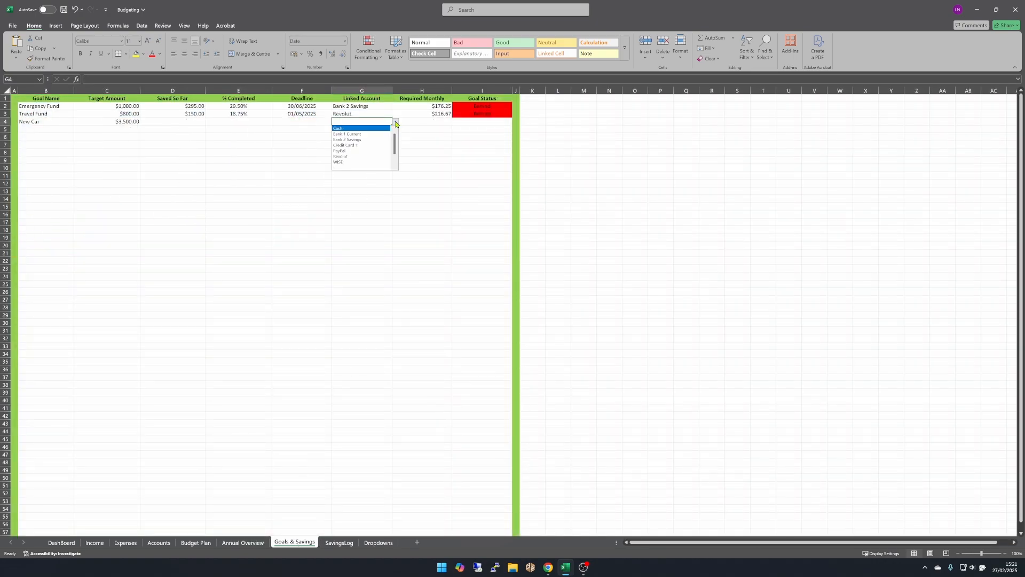
pyautogui.click(368, 140)
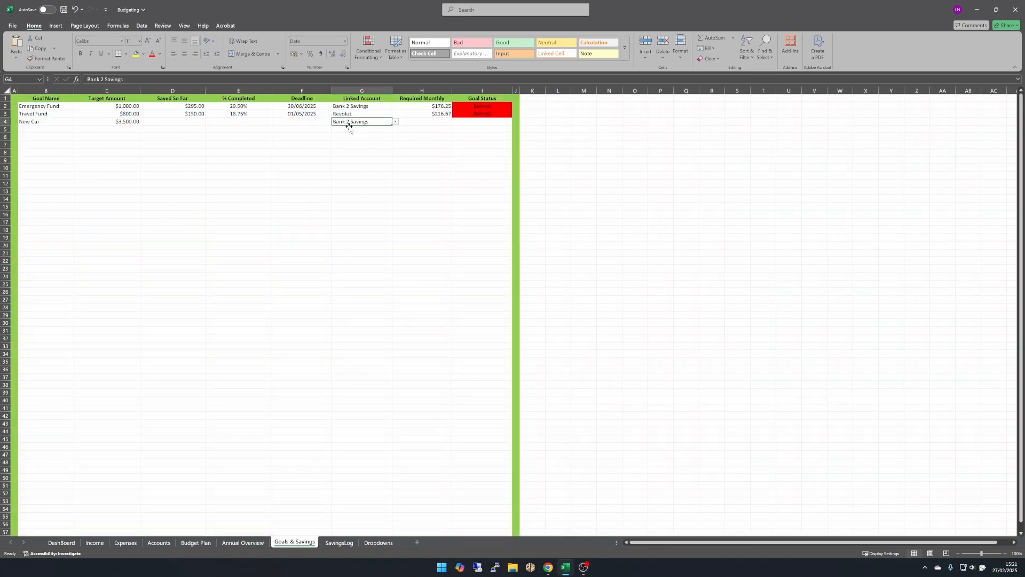
# Step: Fill the Travel Fund row's Saved So Far, % Completed and Deadline cells down to the New Car row and check its saved-amount formula
pyautogui.moveTo(188, 114); pyautogui.dragTo(334, 127)
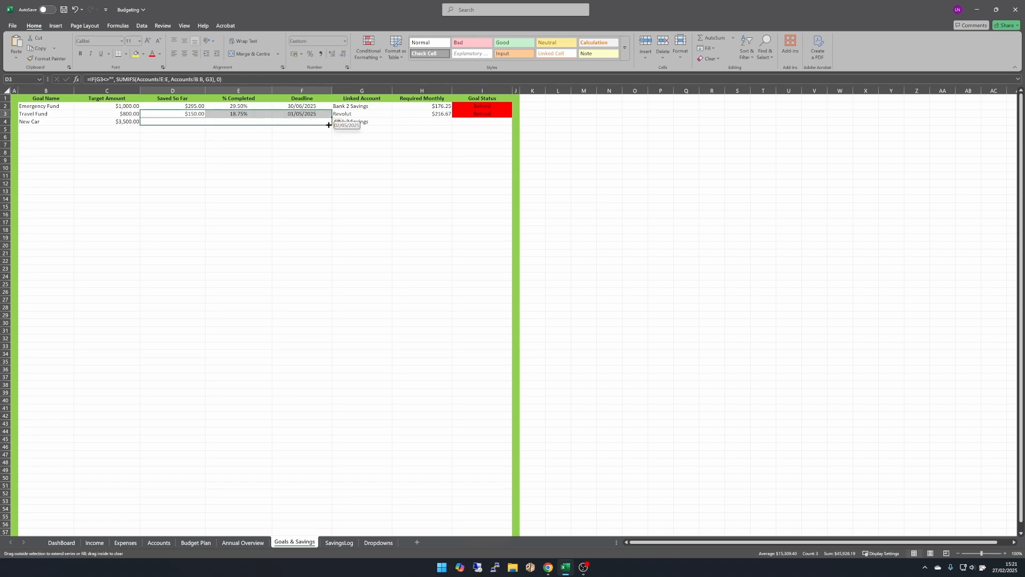
pyautogui.click(189, 136)
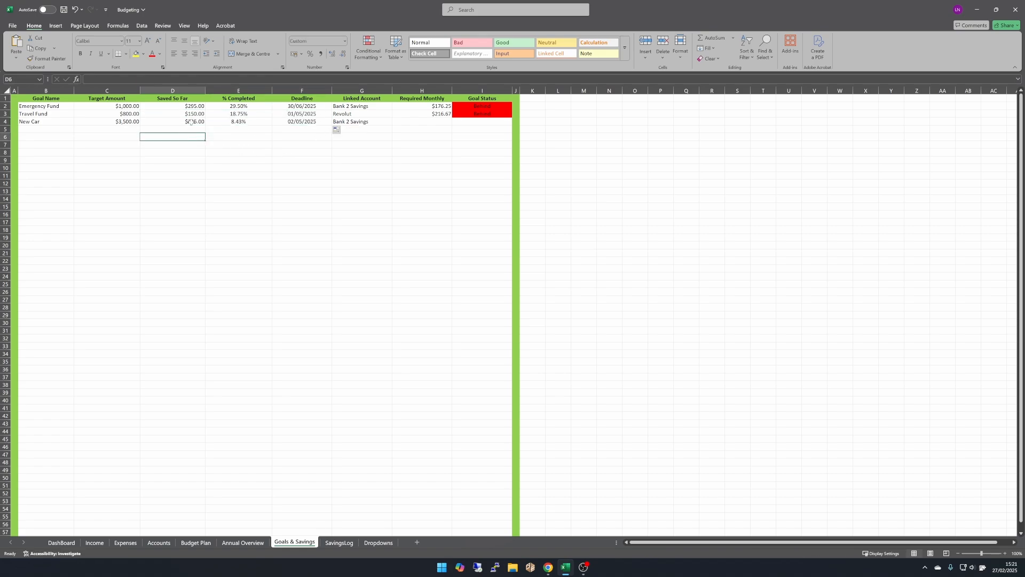
pyautogui.click(191, 122)
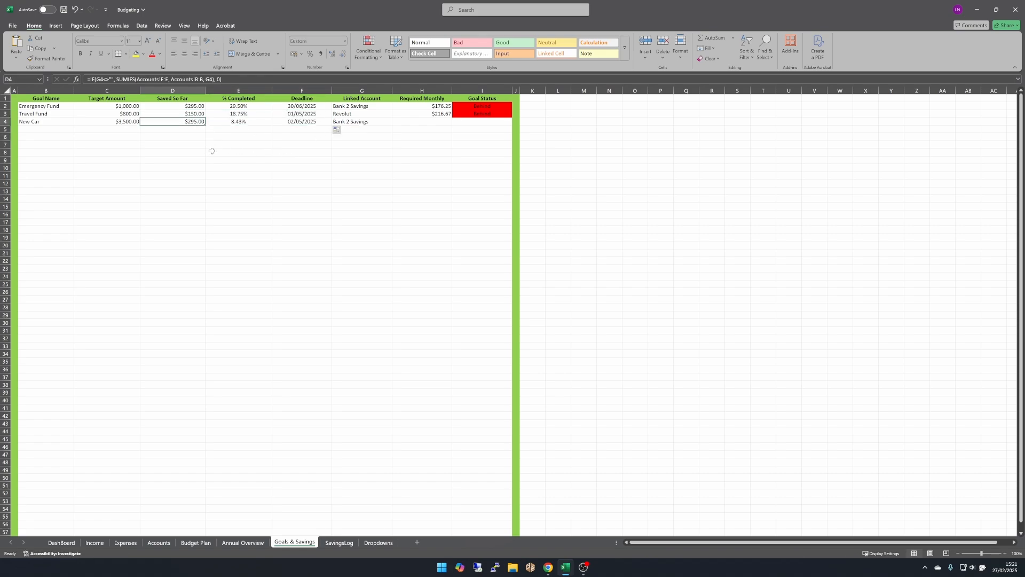
# Step: Compare the New Car goal's linked account and saved amount with the Emergency Fund row
pyautogui.click(374, 121)
pyautogui.click(182, 122)
pyautogui.click(3, 106)
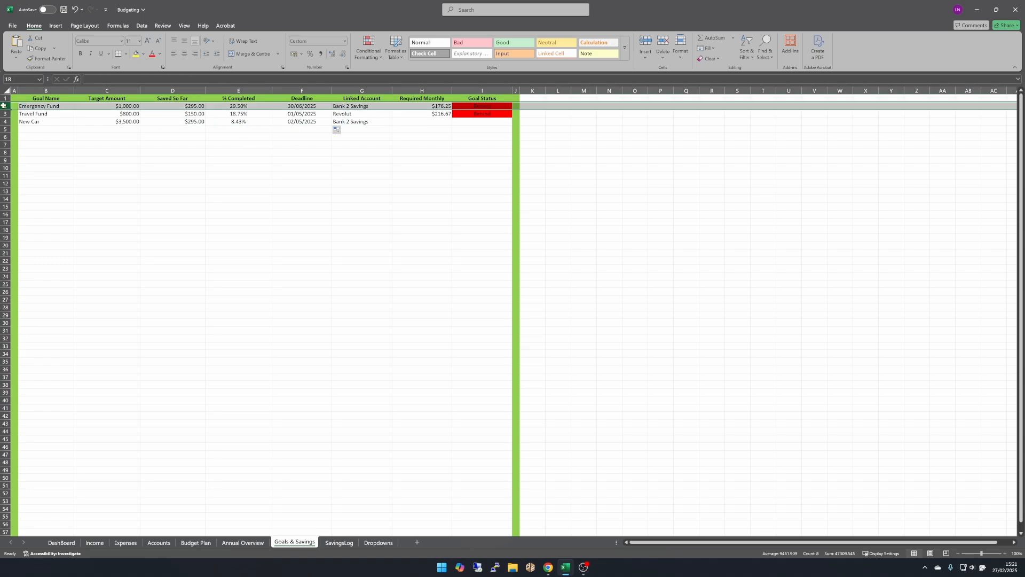
# Step: Fill the Travel Fund row's Required Monthly and Goal Status formulas down to the New Car row
pyautogui.keyDown('ctrl'); pyautogui.click(6, 121); pyautogui.keyUp('ctrl')
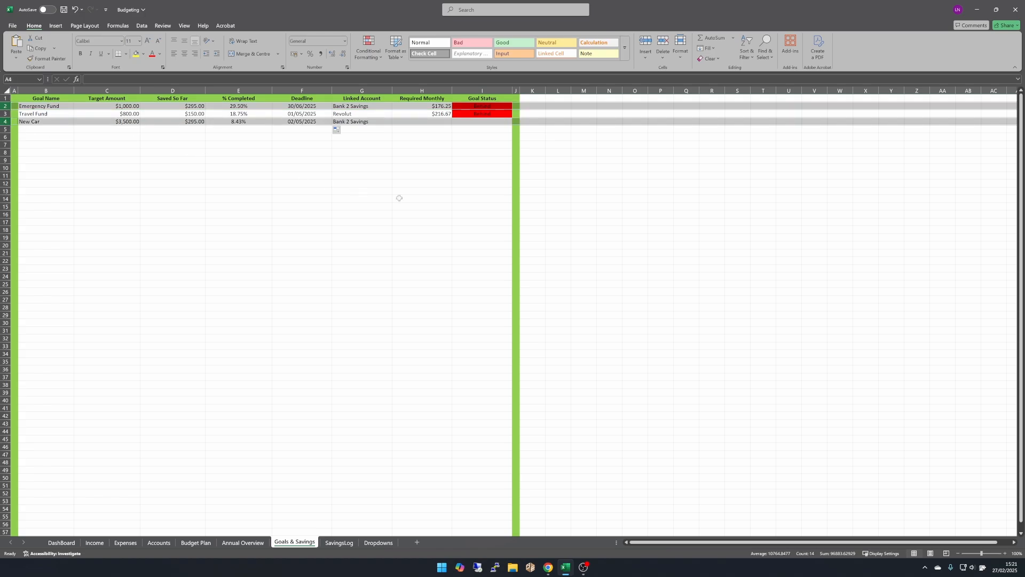
pyautogui.click(438, 114)
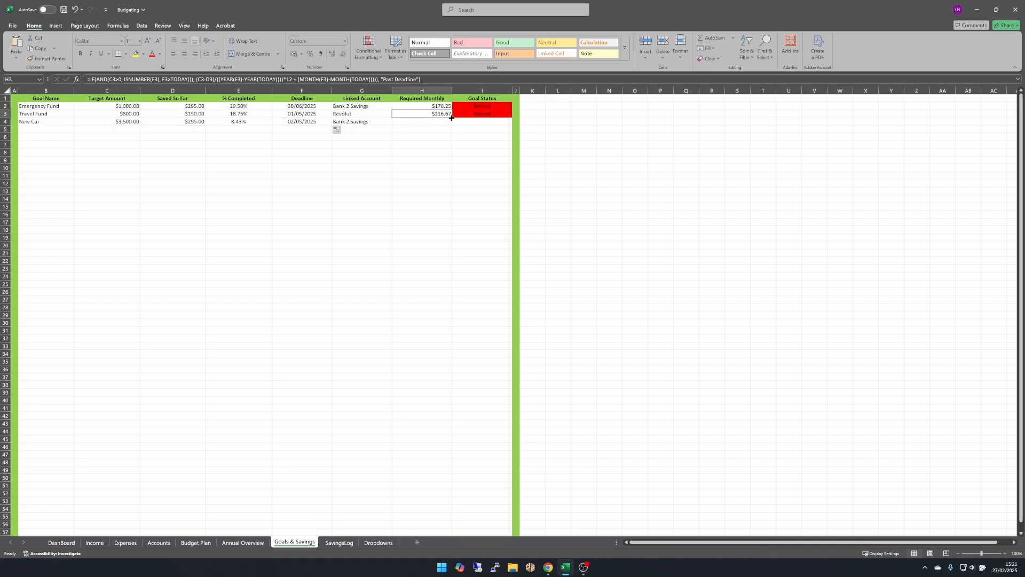
pyautogui.moveTo(451, 117); pyautogui.dragTo(510, 125)
pyautogui.click(502, 115)
pyautogui.click(487, 131)
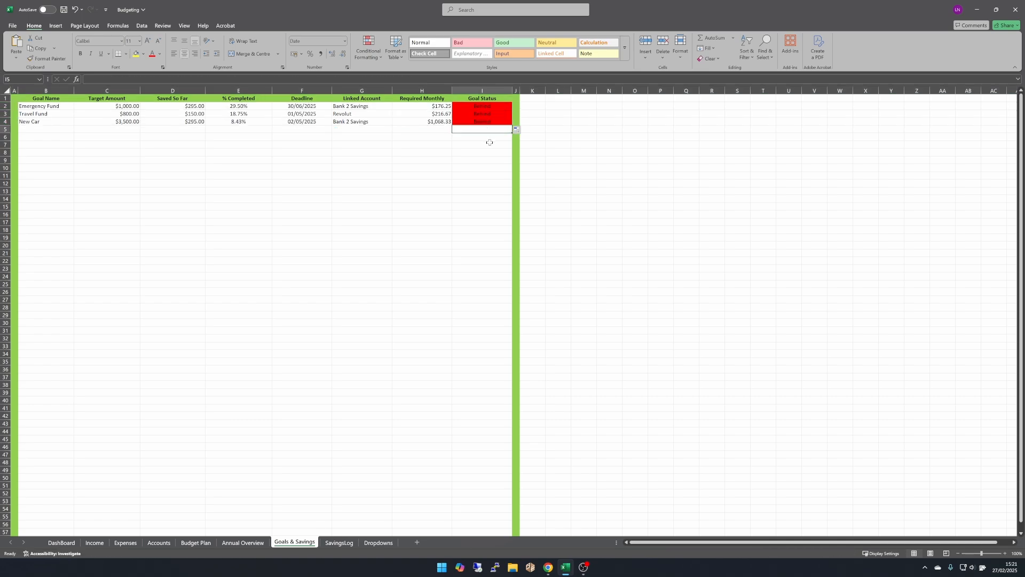
pyautogui.click(124, 129)
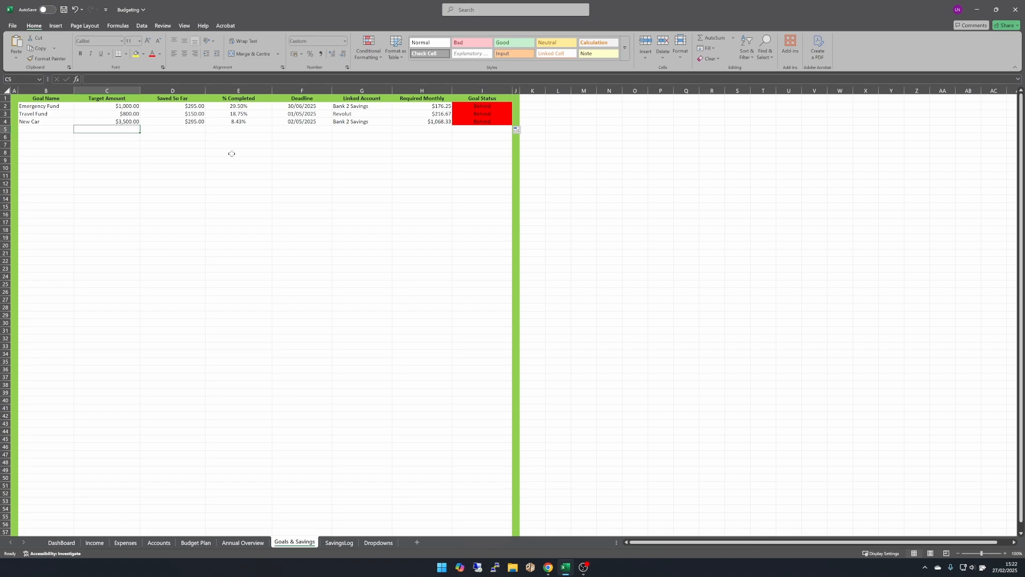
# Step: Set the New Car goal's deadline to 02/08/2025 and check its Required Monthly amount
pyautogui.click(427, 123)
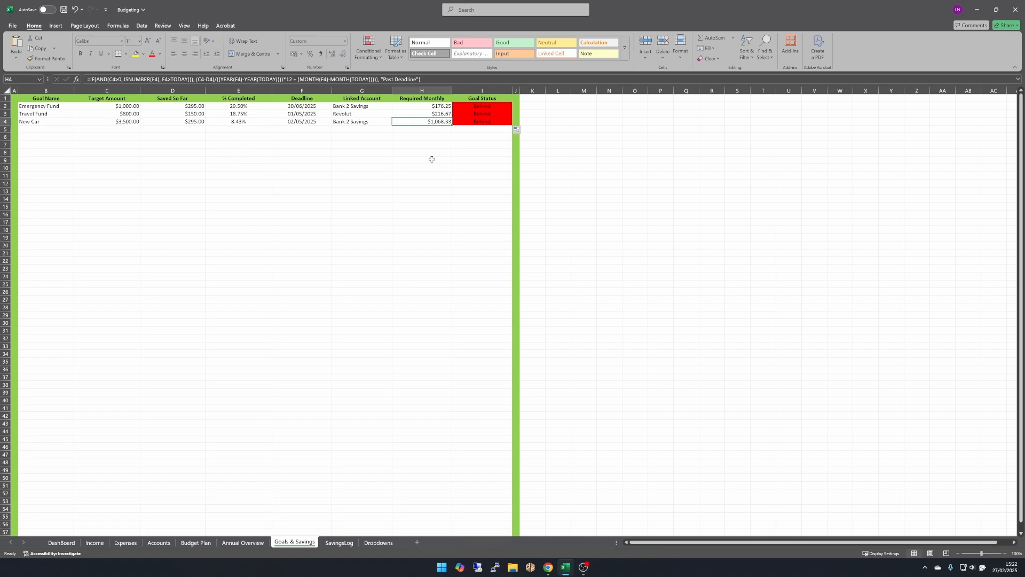
pyautogui.click(300, 122)
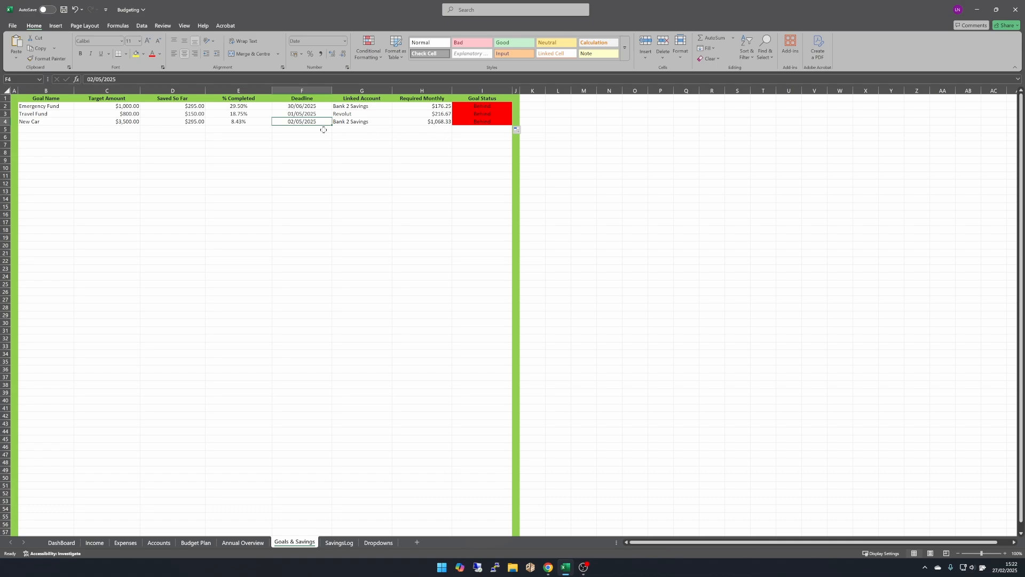
pyautogui.doubleClick(300, 121)
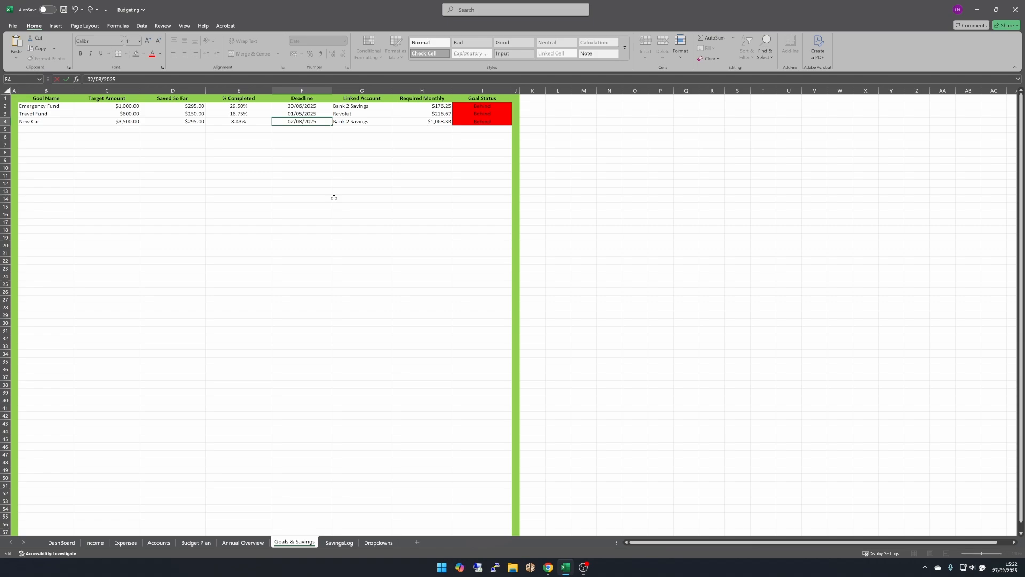
pyautogui.press('Return')
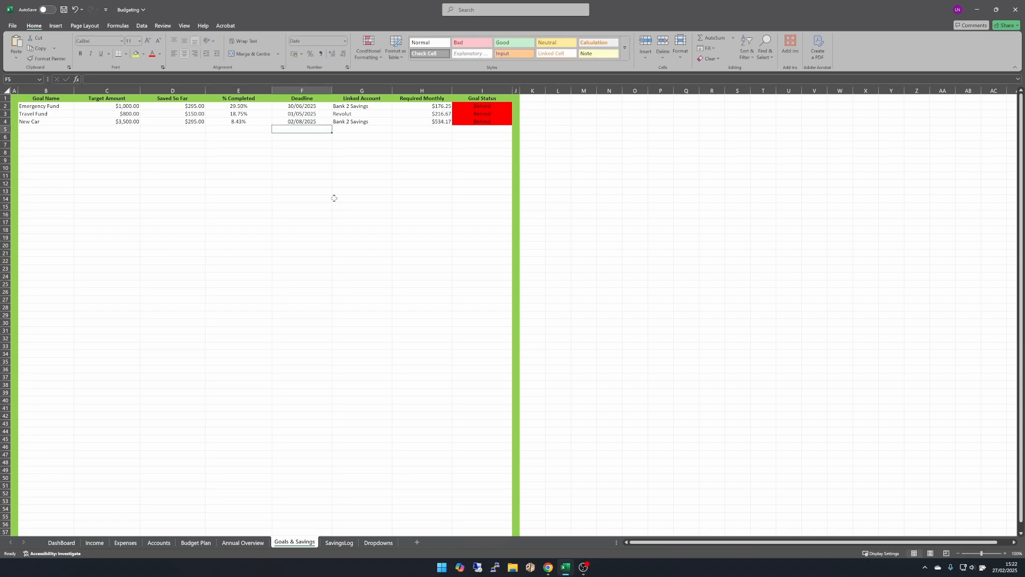
pyautogui.click(433, 121)
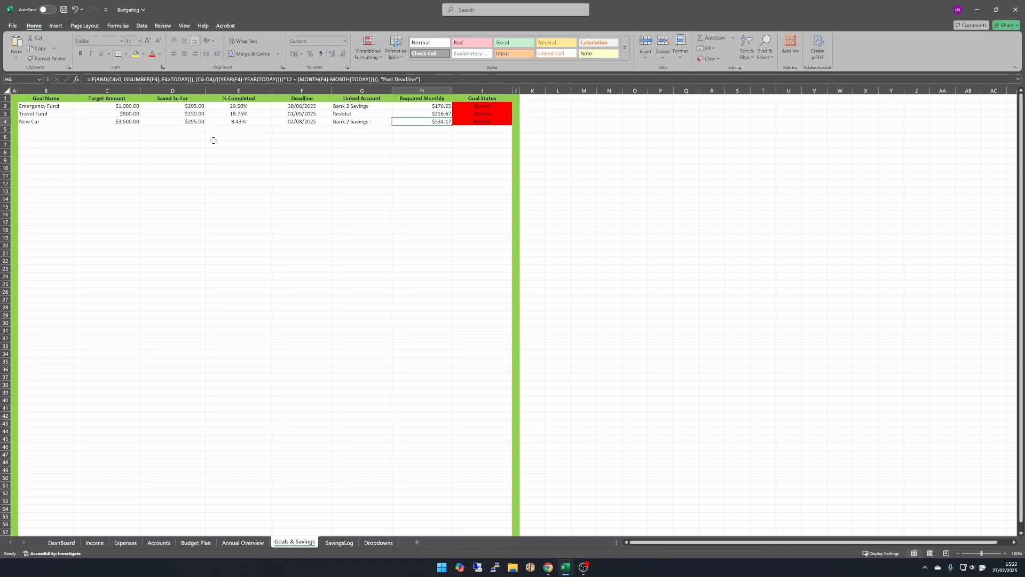
# Step: Compare the New Car and Emergency Fund rows, examining their Saved So Far formulas and New Car's Required Monthly formula
pyautogui.click(6, 122)
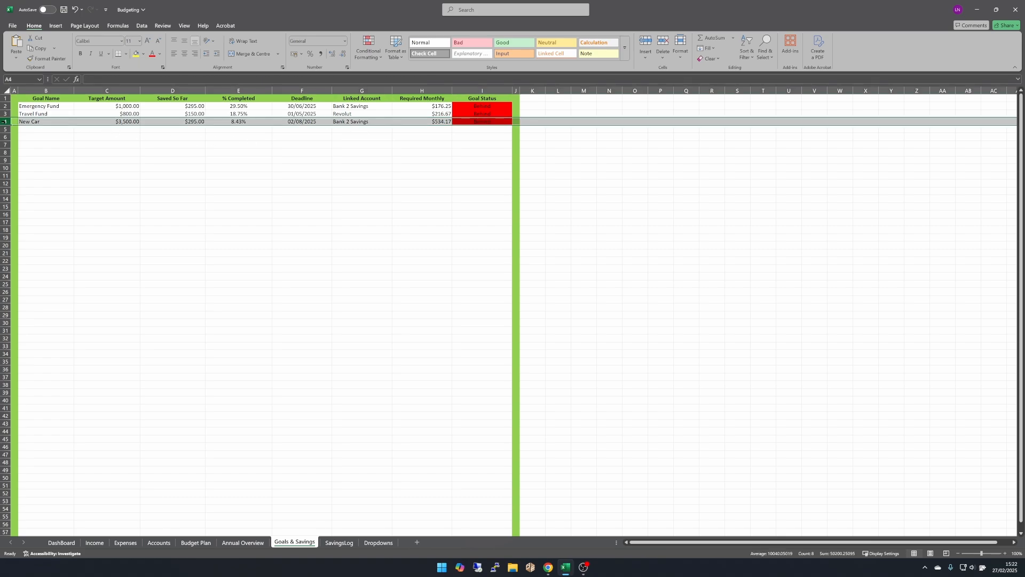
pyautogui.click(3, 106)
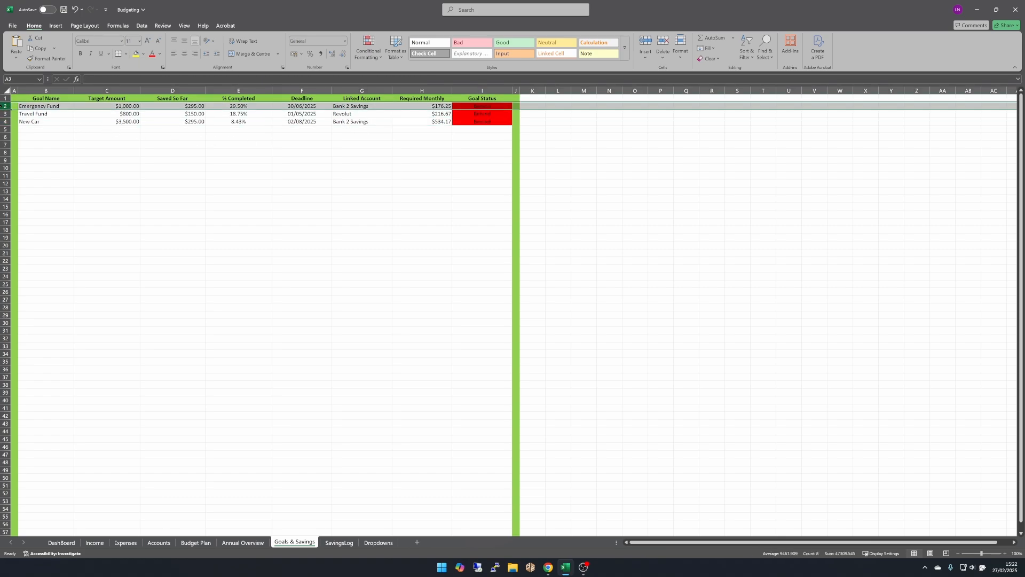
pyautogui.click(3, 121)
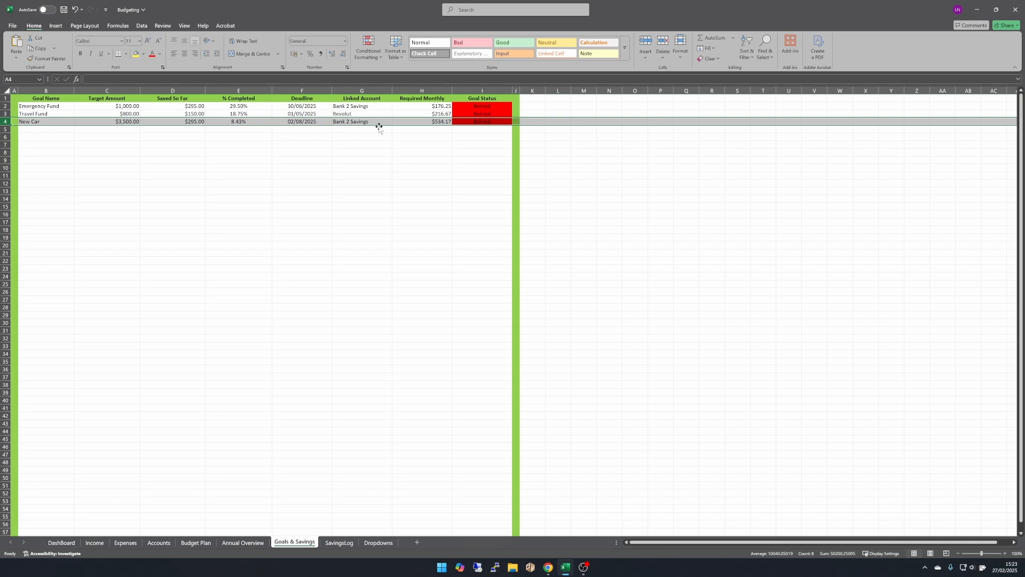
pyautogui.click(199, 106)
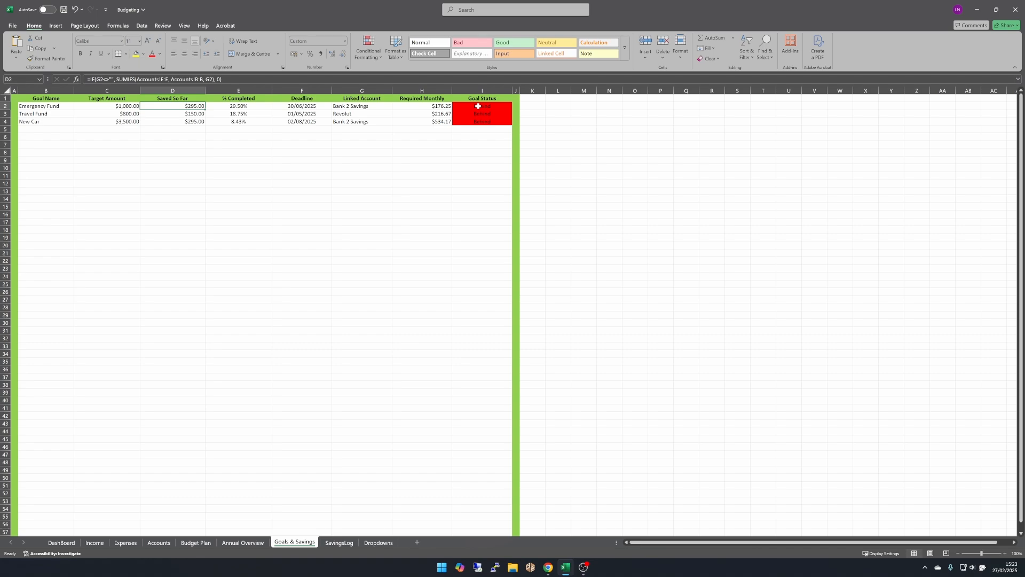
pyautogui.click(178, 122)
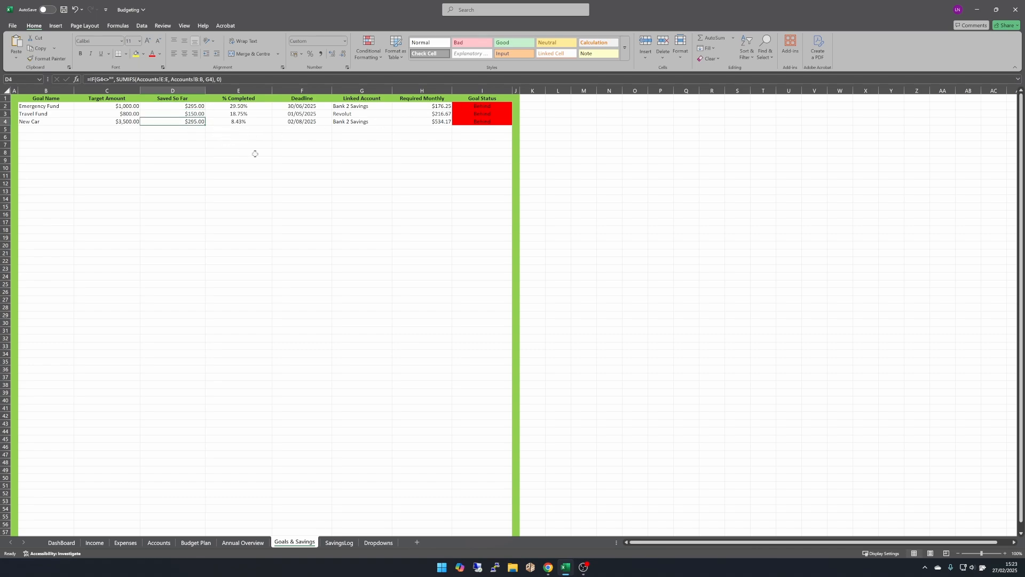
pyautogui.click(426, 121)
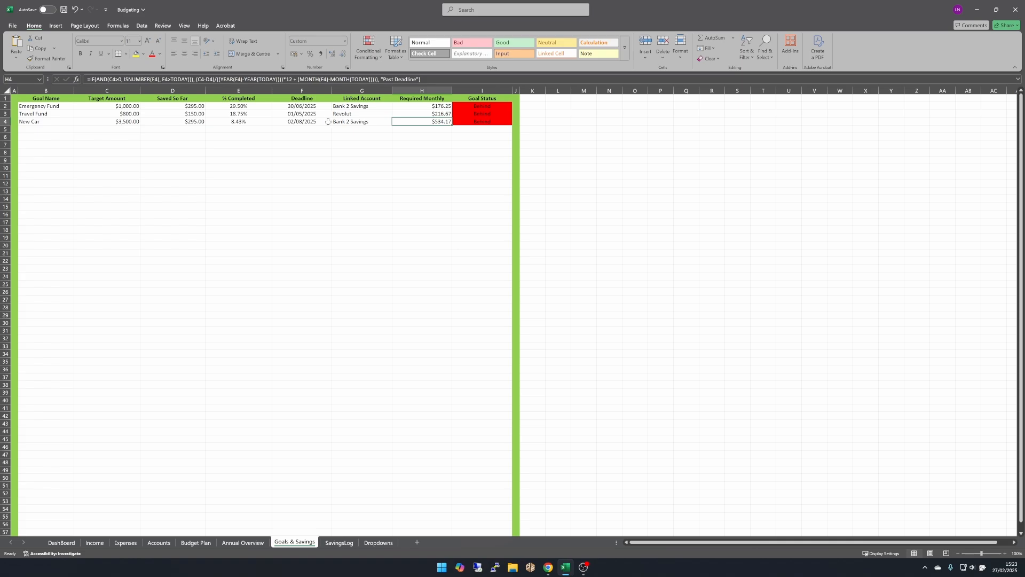
pyautogui.click(5, 106)
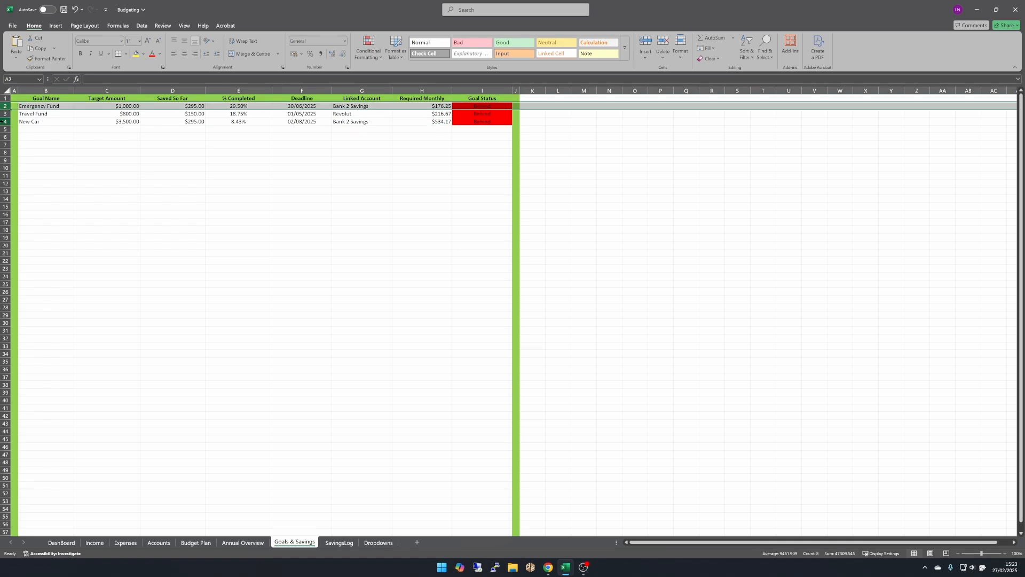
# Step: Set the New Car goal's linked account to WISE and check its Saved So Far amount
pyautogui.click(368, 107)
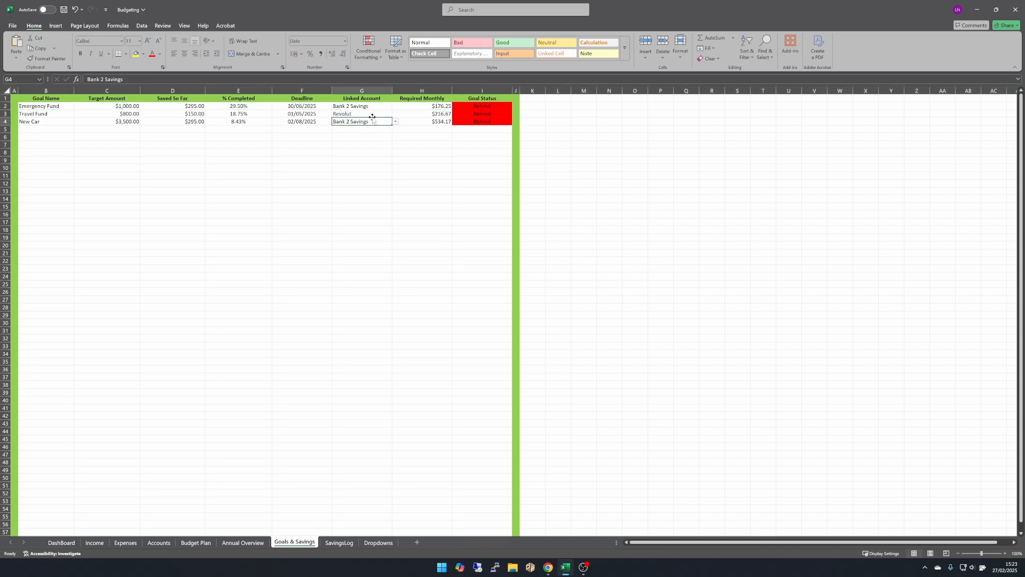
pyautogui.click(384, 122)
pyautogui.click(395, 123)
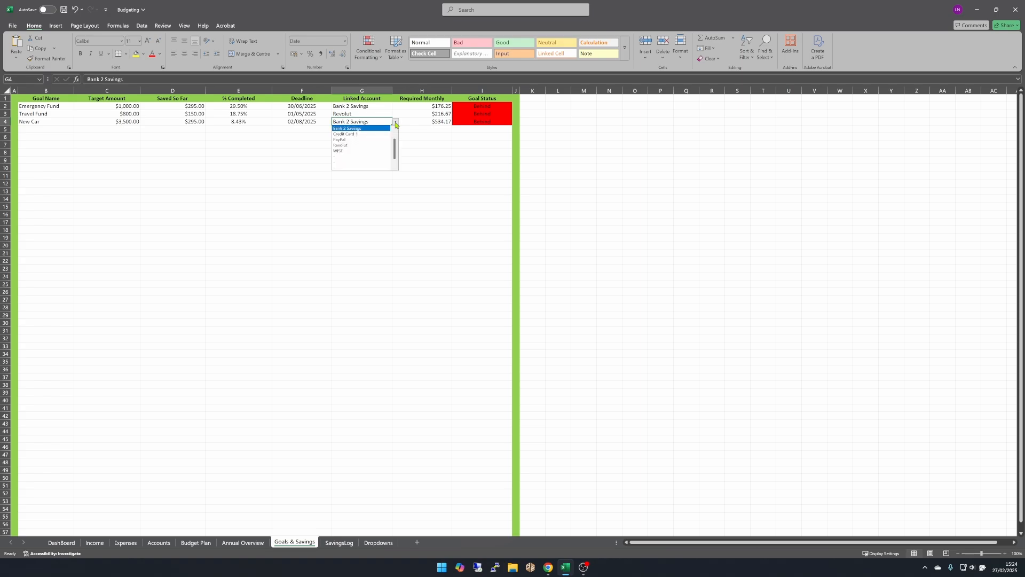
pyautogui.click(366, 152)
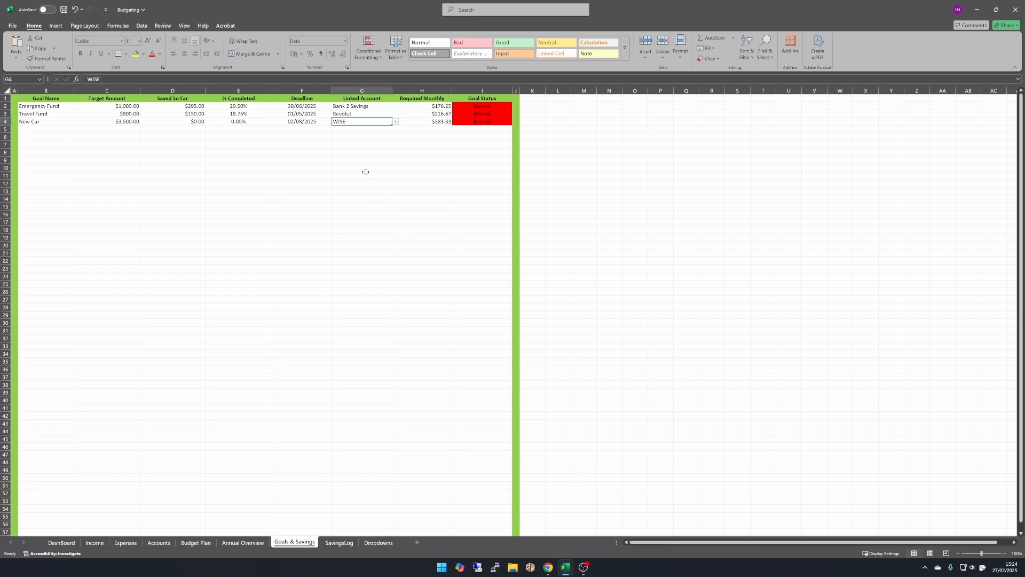
pyautogui.click(184, 121)
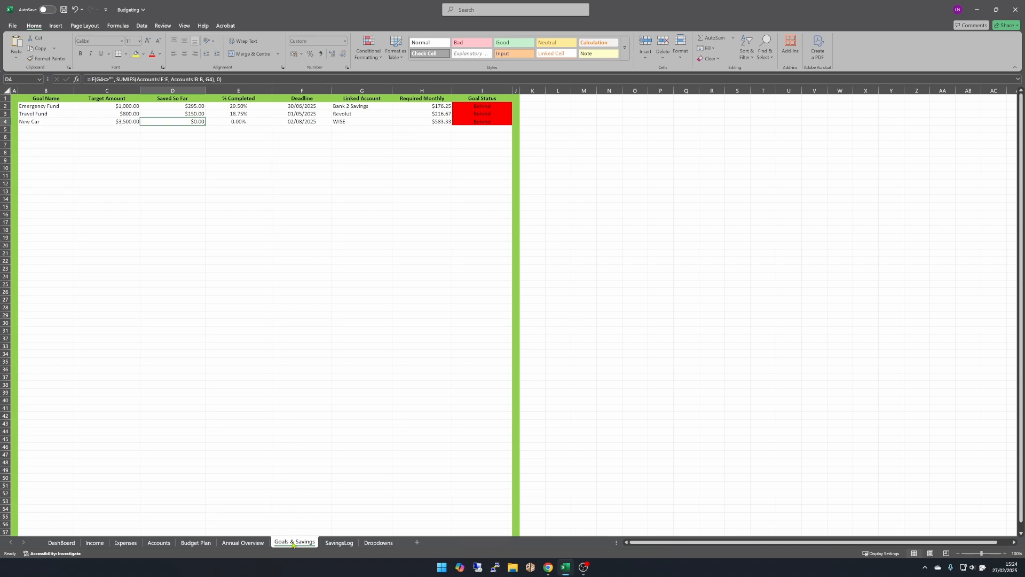
# Step: Add a New Car entry in row 4 of SavingsLog dated 02/03/2025, with 300 saved from Bank 1 Current
pyautogui.click(338, 544)
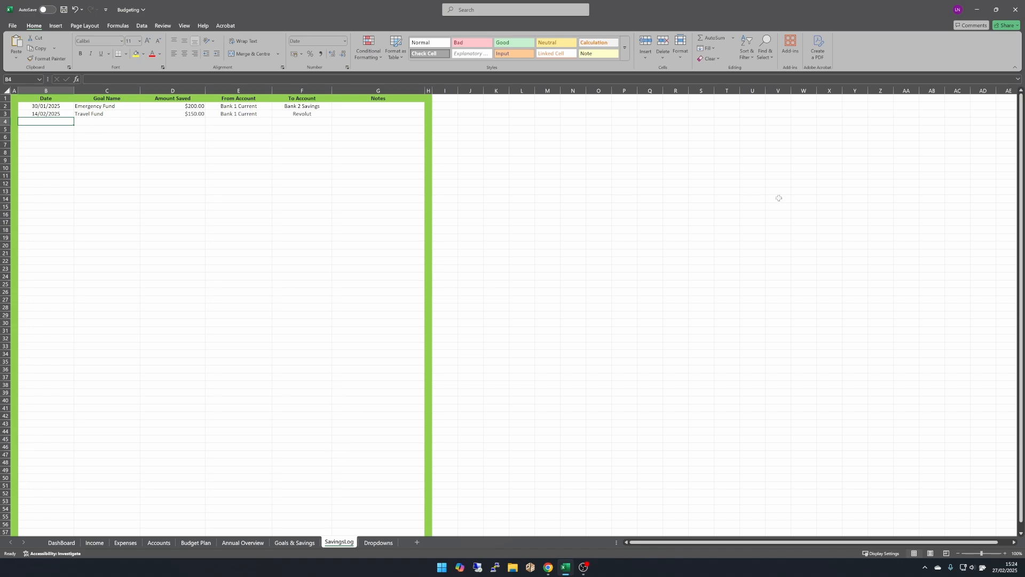
pyautogui.write('02/0')
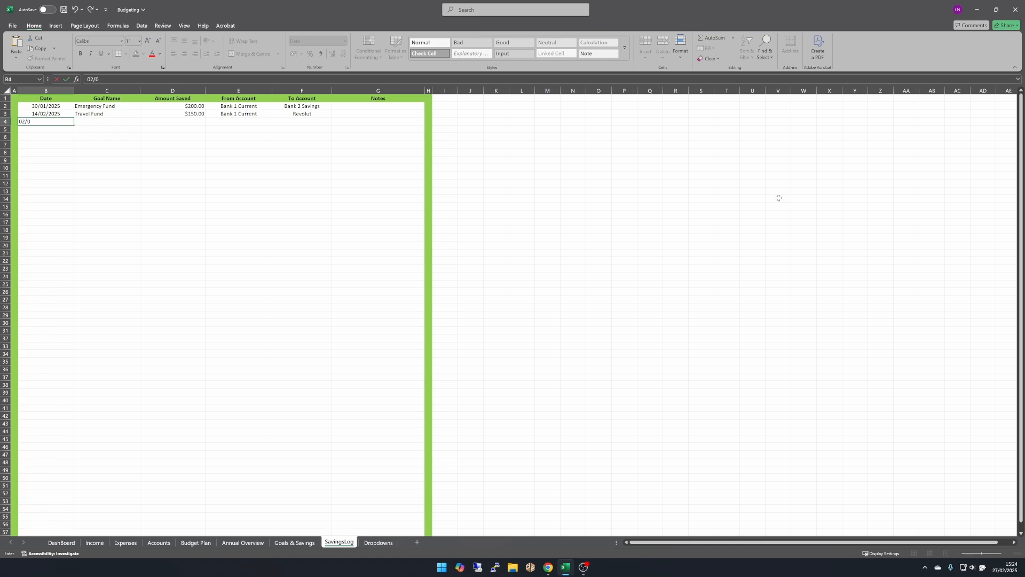
pyautogui.write('3/2025')
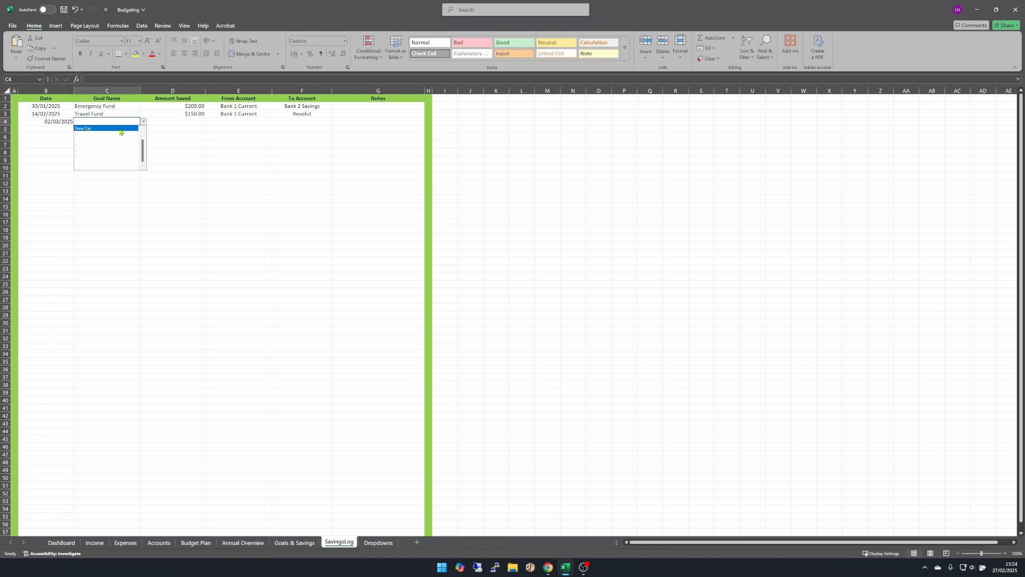
pyautogui.click(121, 129)
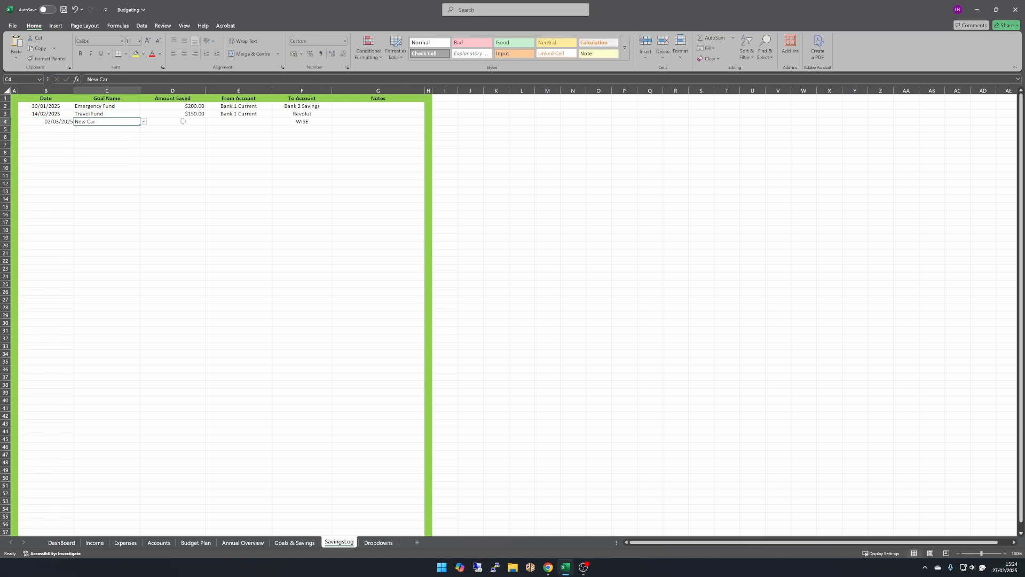
pyautogui.click(183, 121)
pyautogui.write('300')
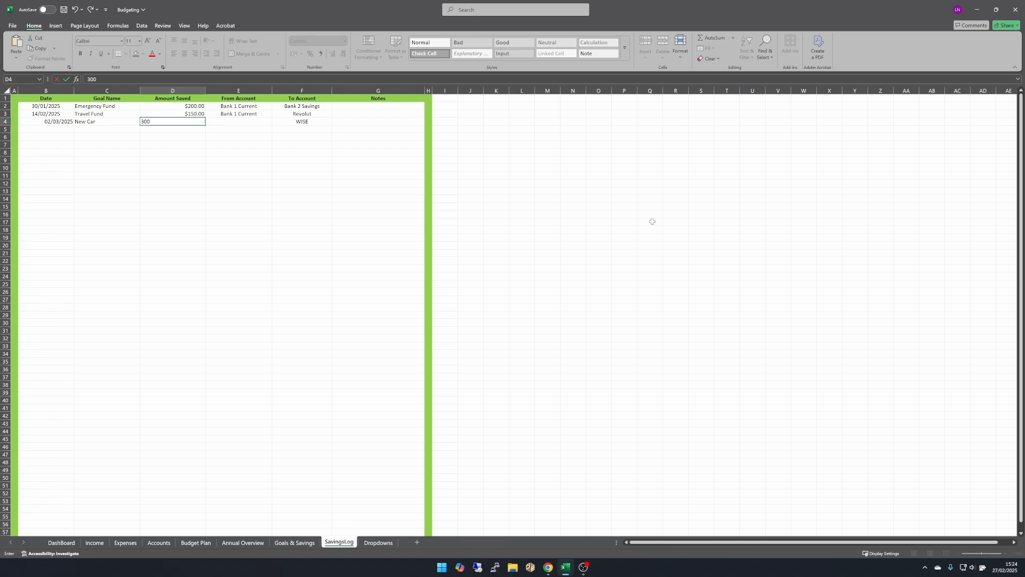
pyautogui.press('Tab')
pyautogui.click(275, 121)
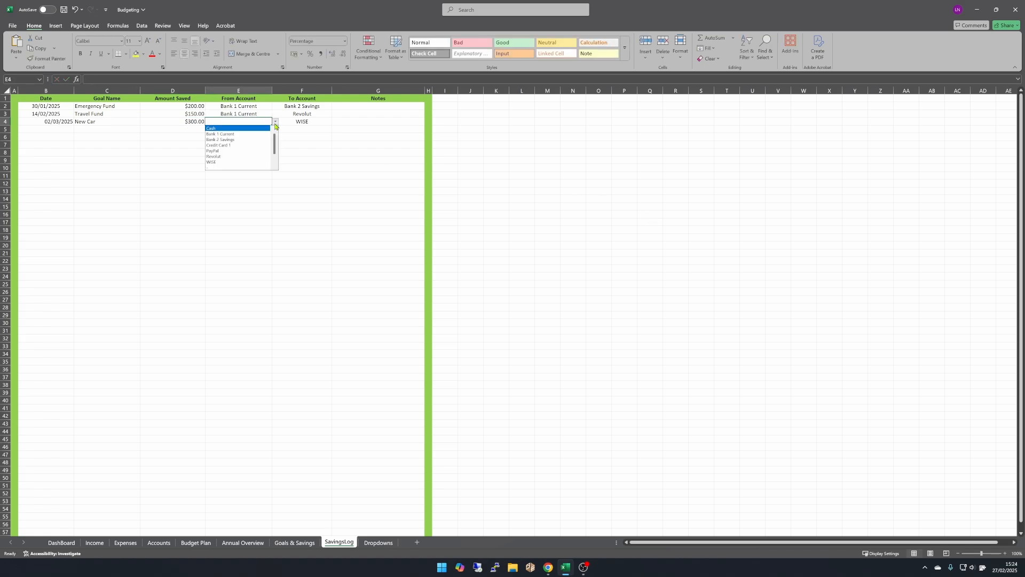
pyautogui.click(259, 135)
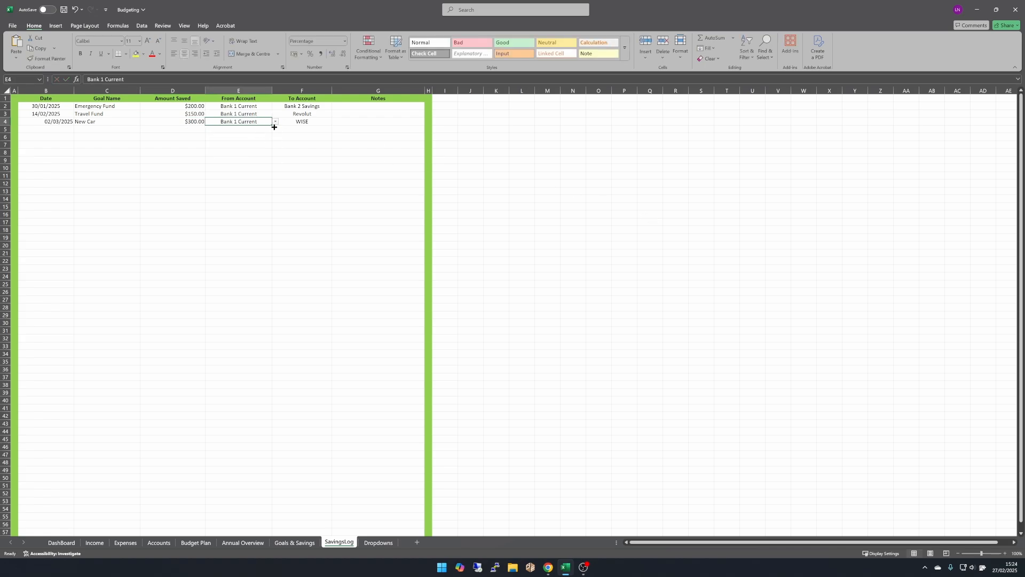
pyautogui.click(275, 123)
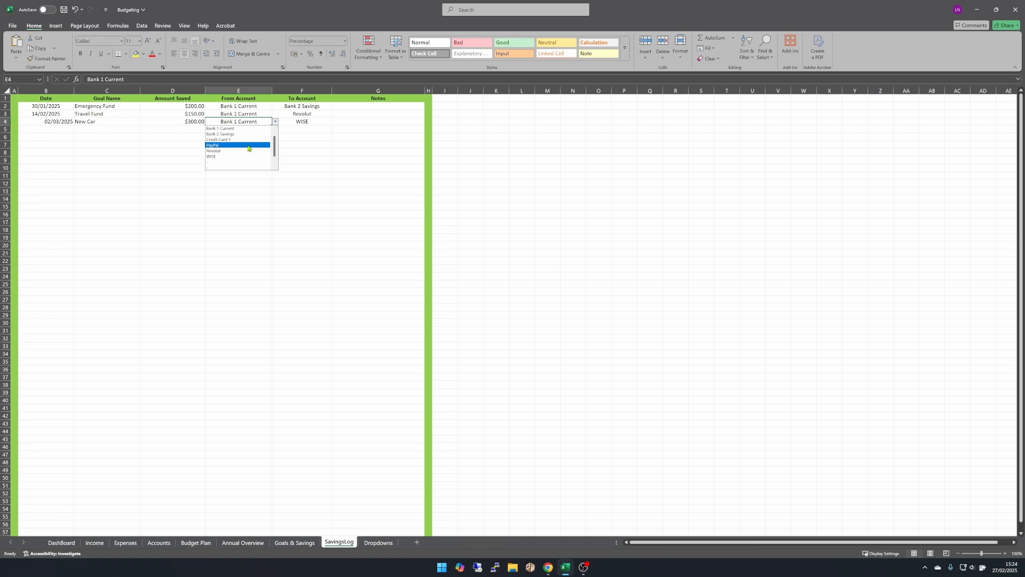
pyautogui.click(295, 123)
# Step: Examine the To Account lookup formulas of the three savings log entries
pyautogui.click(325, 112)
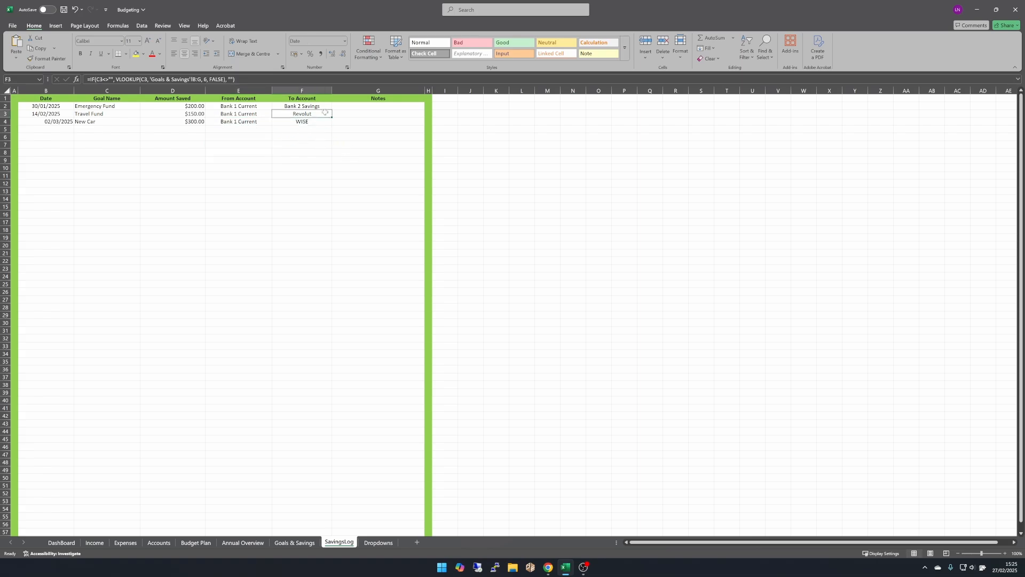
pyautogui.click(322, 106)
pyautogui.click(316, 121)
# Step: Switch the row 4 log entry's goal to Travel Fund to test the To Account lookup, and set it back to New Car
pyautogui.click(94, 123)
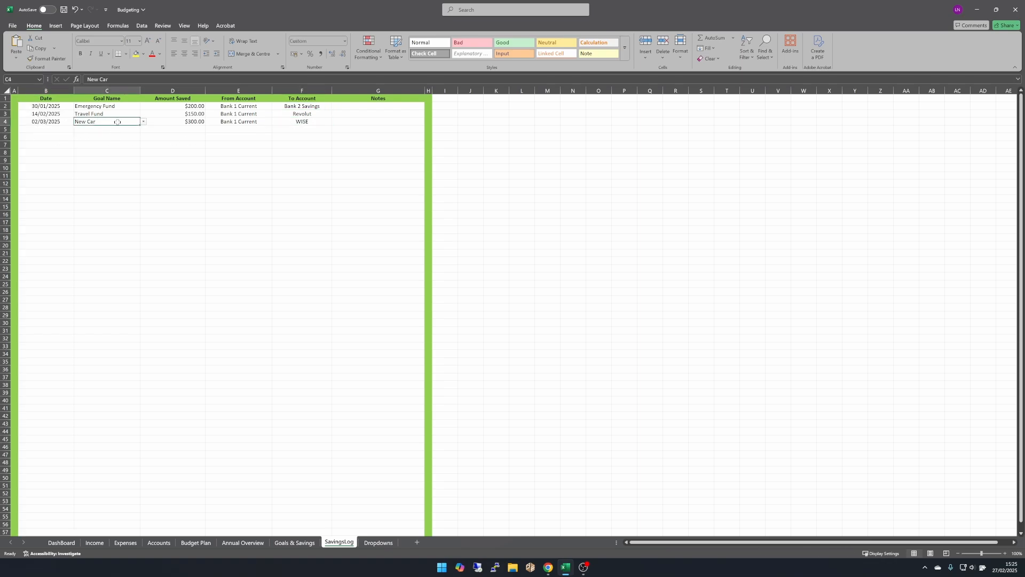
pyautogui.click(143, 122)
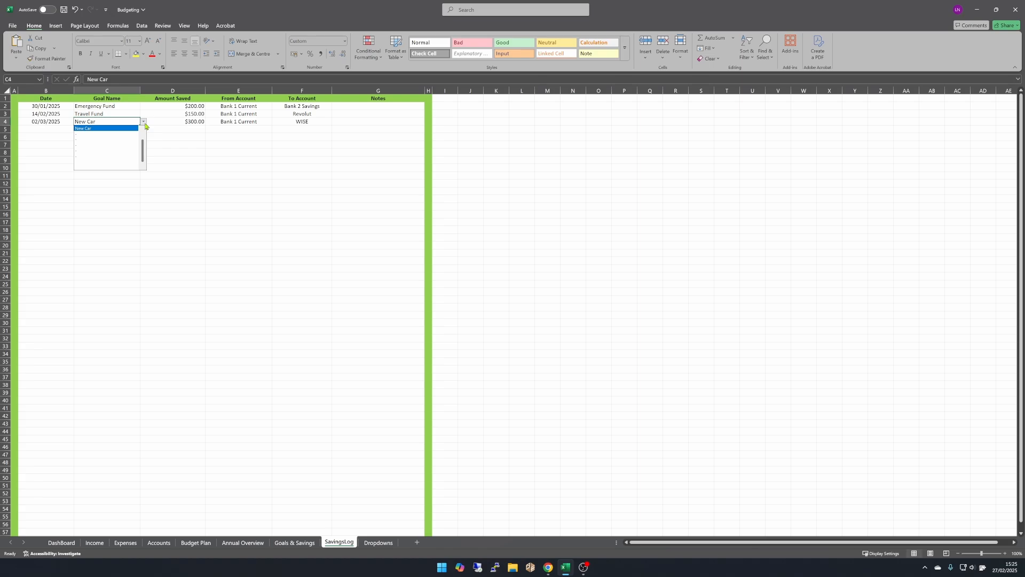
pyautogui.scroll(3, 143, 139)
pyautogui.click(124, 132)
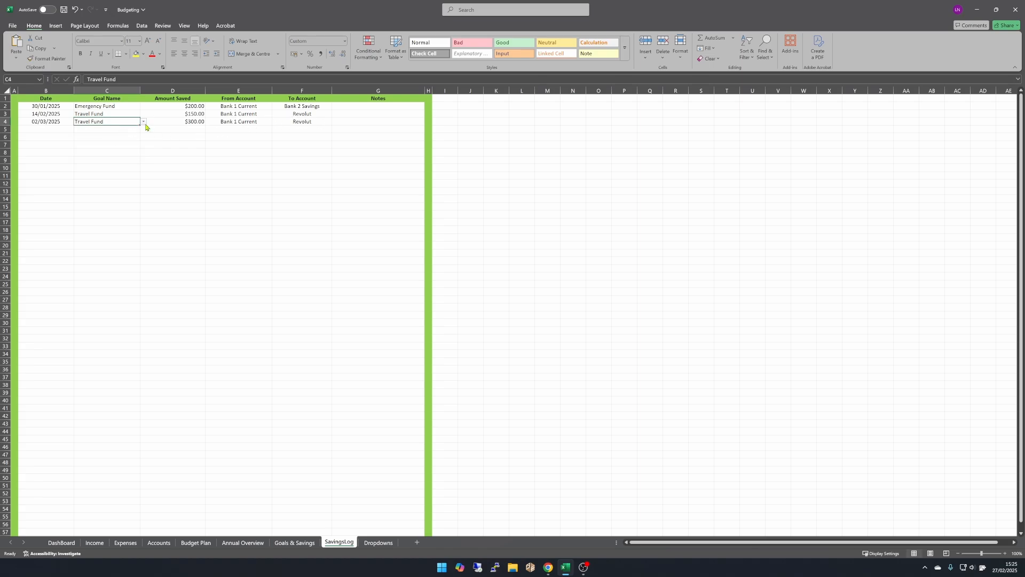
pyautogui.click(143, 122)
pyautogui.click(105, 138)
# Step: Review the New Car log entry's amount saved, source account and destination account formula
pyautogui.click(183, 121)
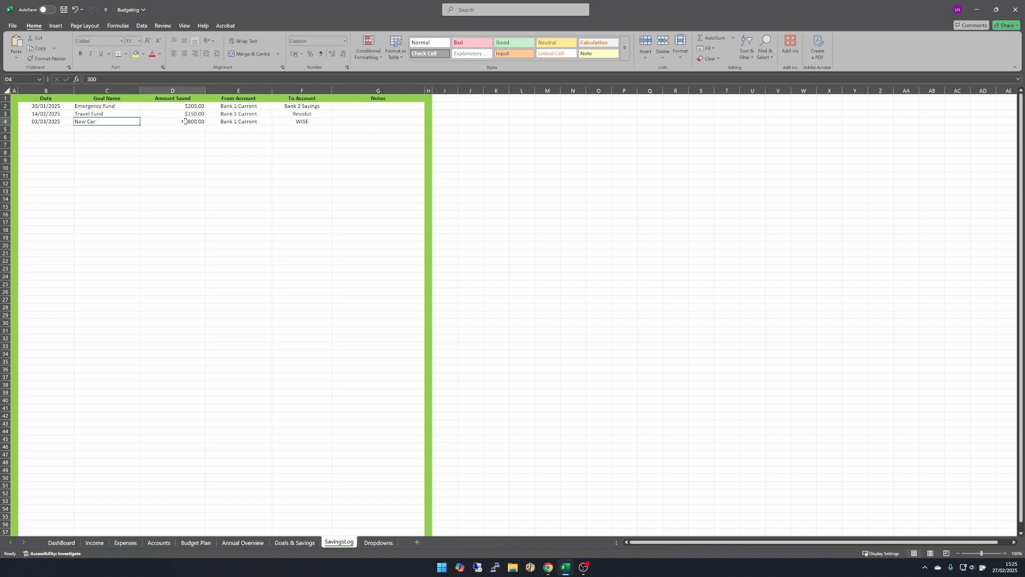
pyautogui.click(253, 121)
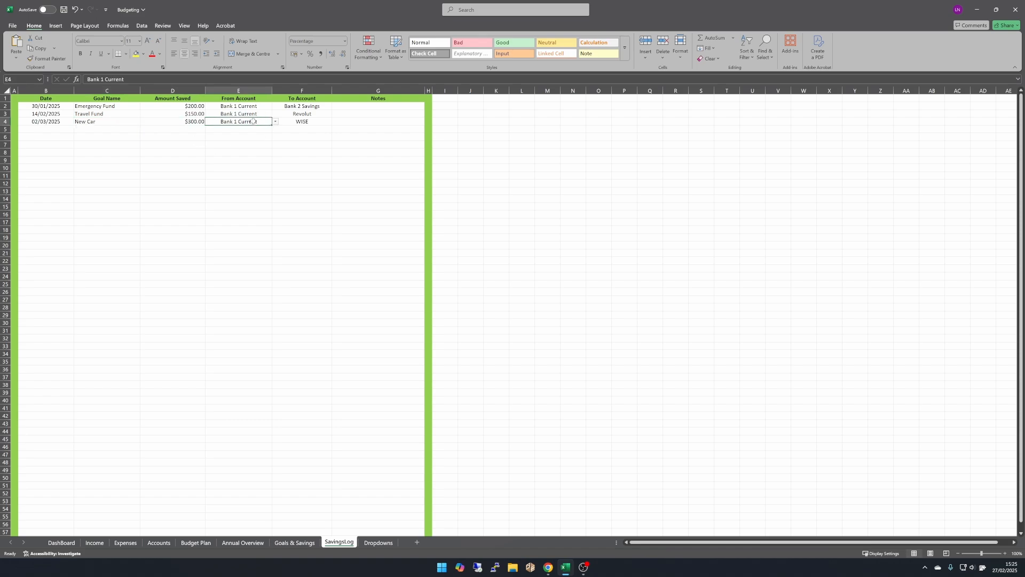
pyautogui.click(307, 121)
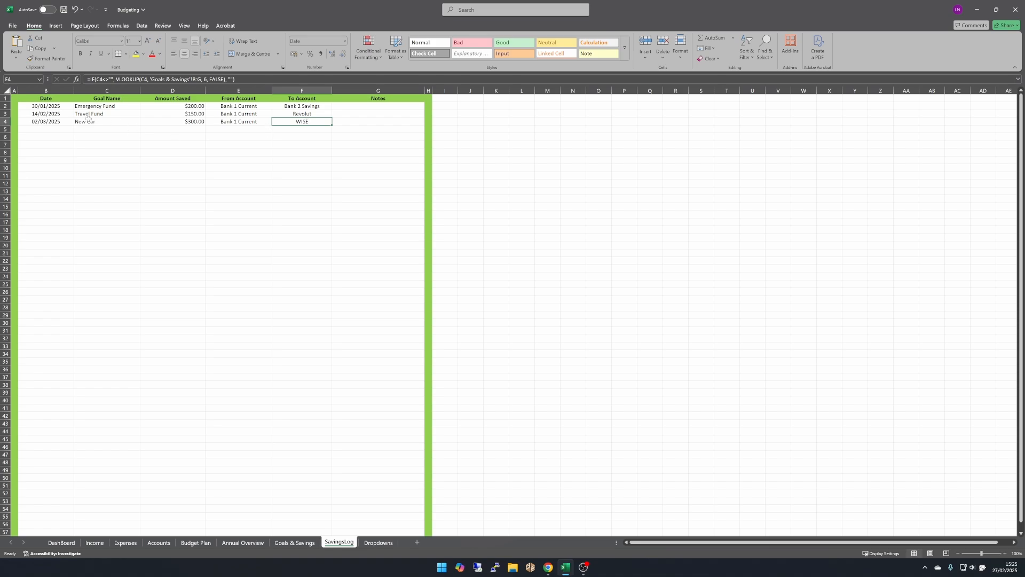
# Step: Recheck the New Car log entry's goal and destination account, and inspect the Bank 1 Current, WISE and PayPal balance formulas in Accounts
pyautogui.click(110, 121)
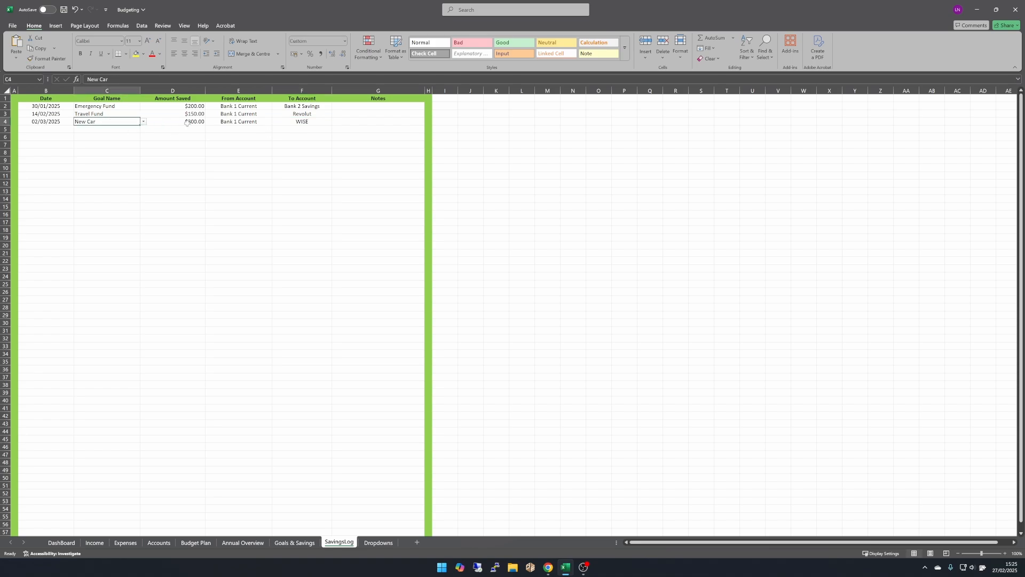
pyautogui.click(320, 121)
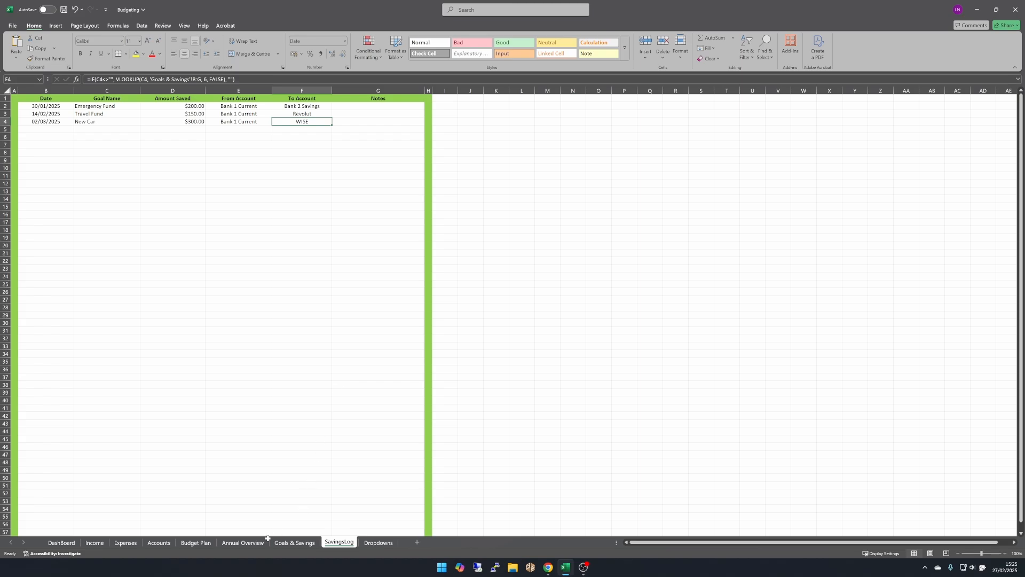
pyautogui.click(155, 542)
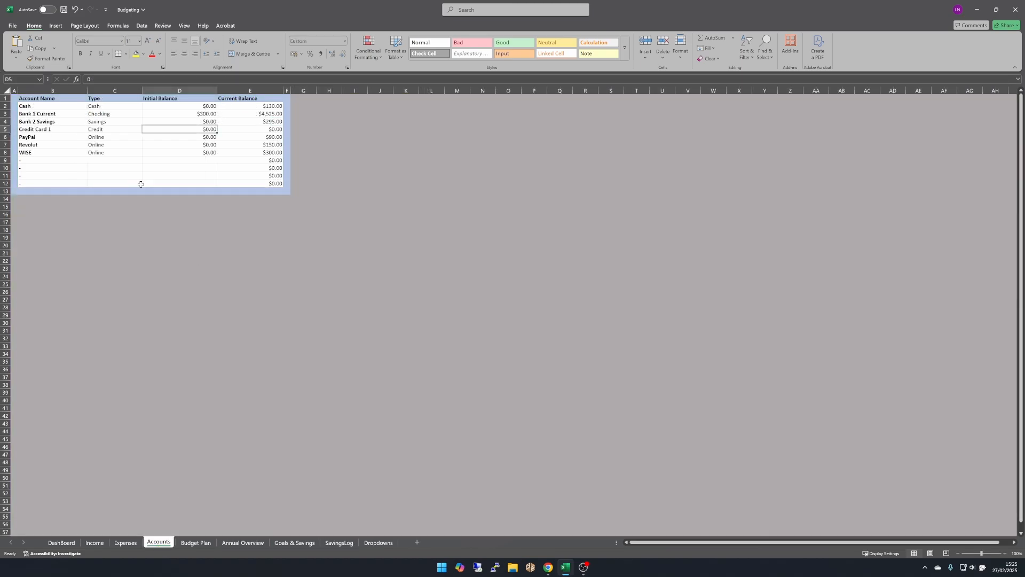
pyautogui.click(249, 113)
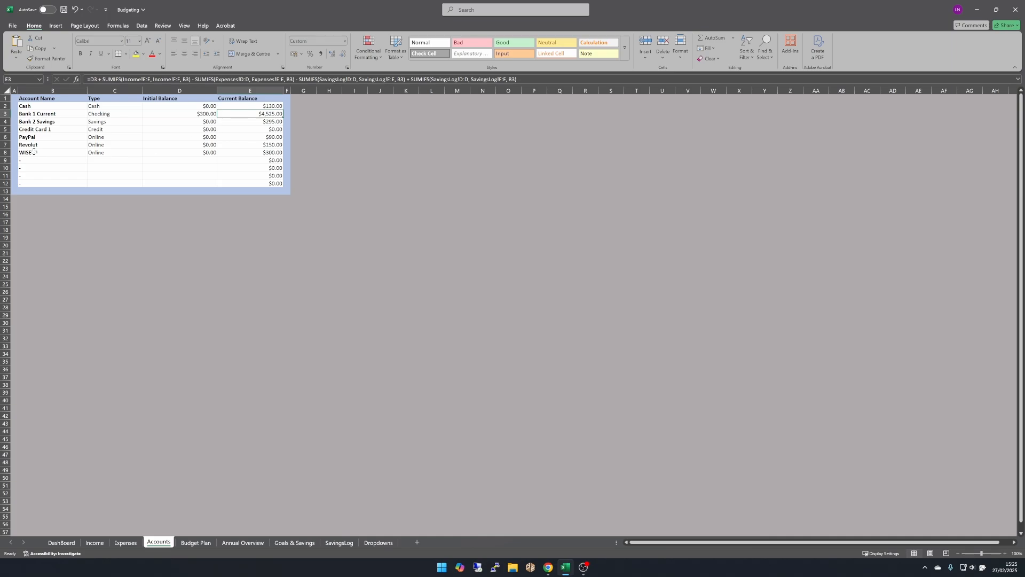
pyautogui.click(254, 151)
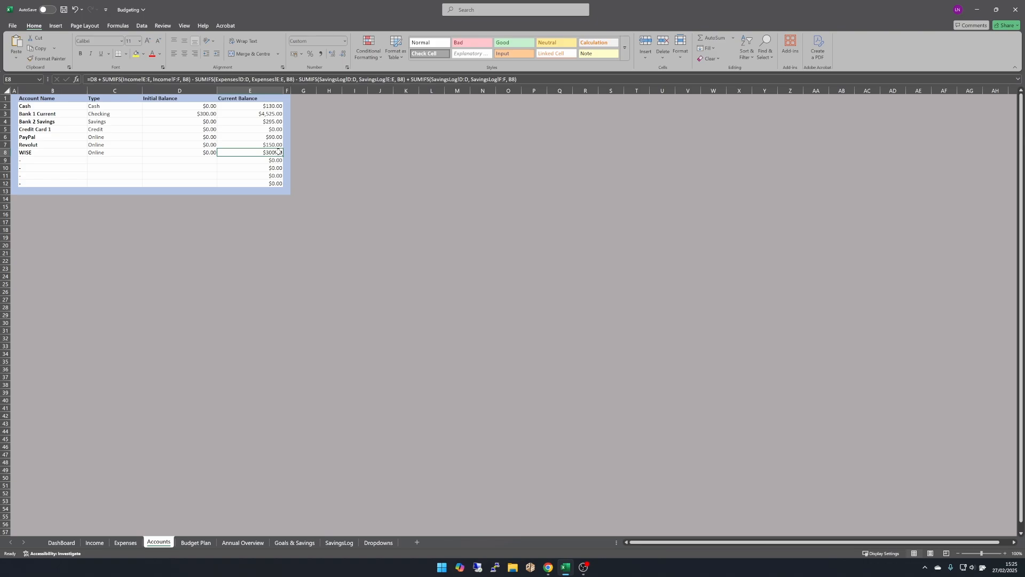
pyautogui.click(273, 137)
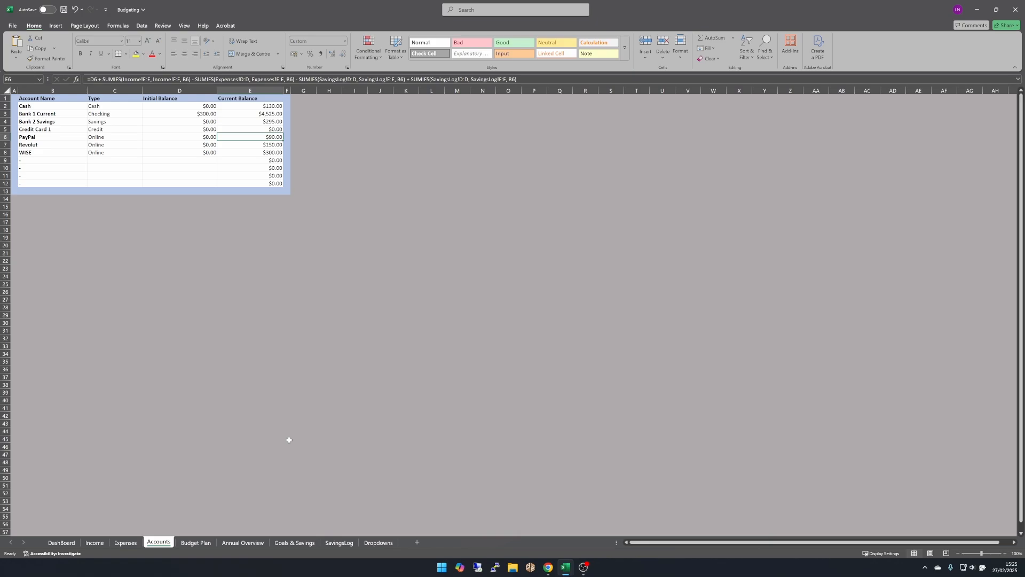
# Step: Start another savings log entry in row 5 of SavingsLog, dated 02/03/2025 and assigned to the New Car goal
pyautogui.click(339, 542)
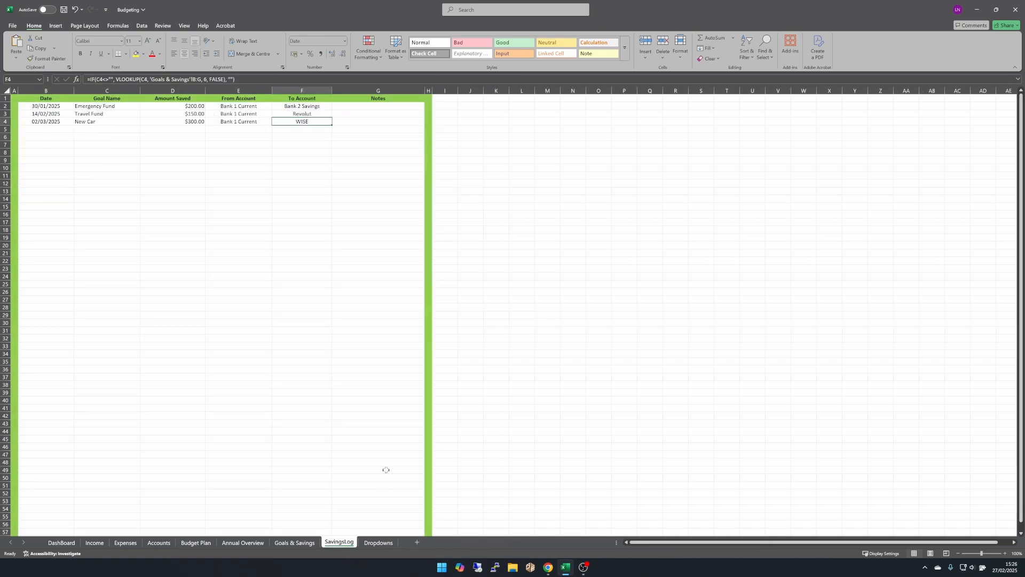
pyautogui.click(52, 130)
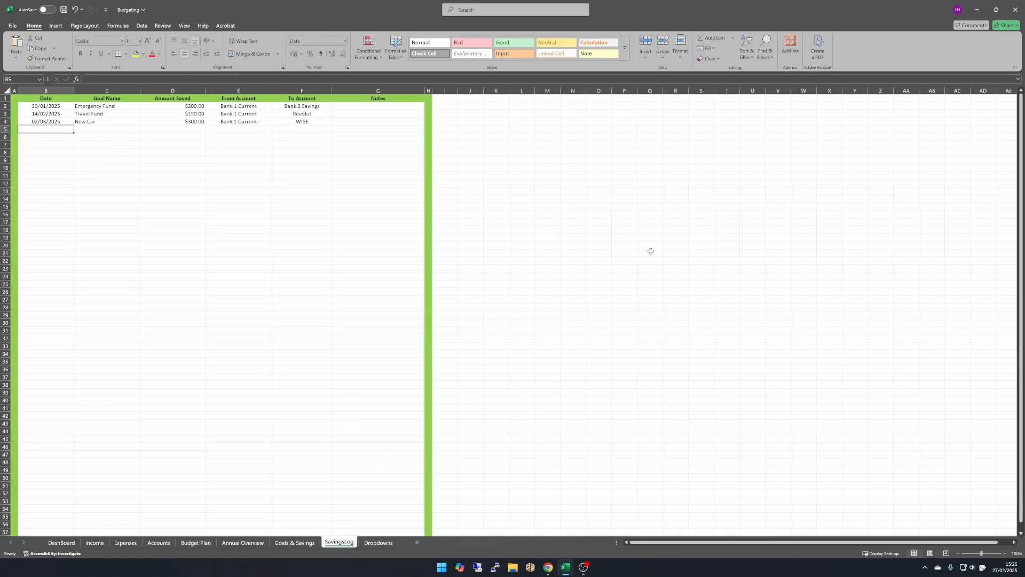
pyautogui.write('02/03/202')
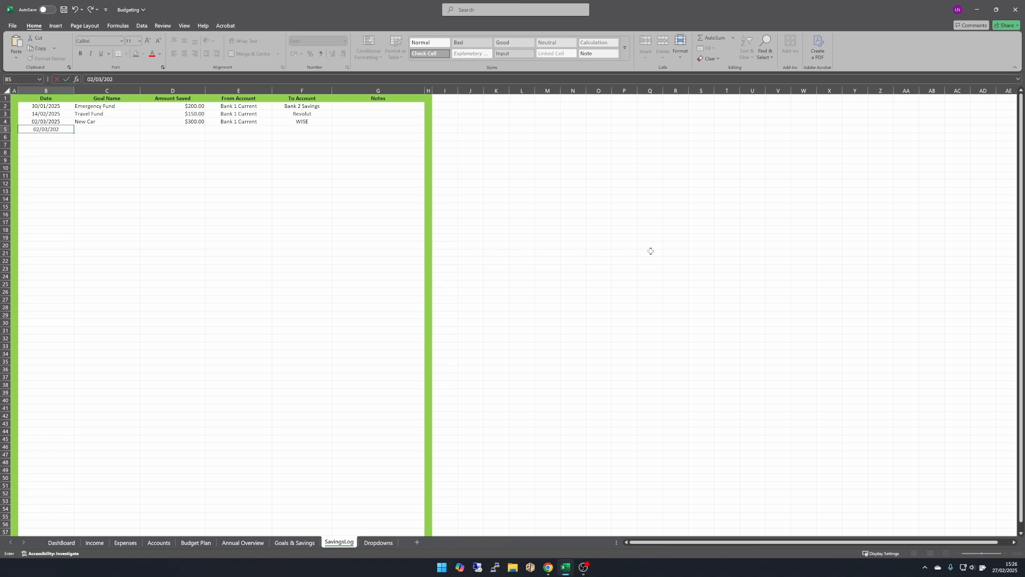
pyautogui.write('5')
pyautogui.press('Tab')
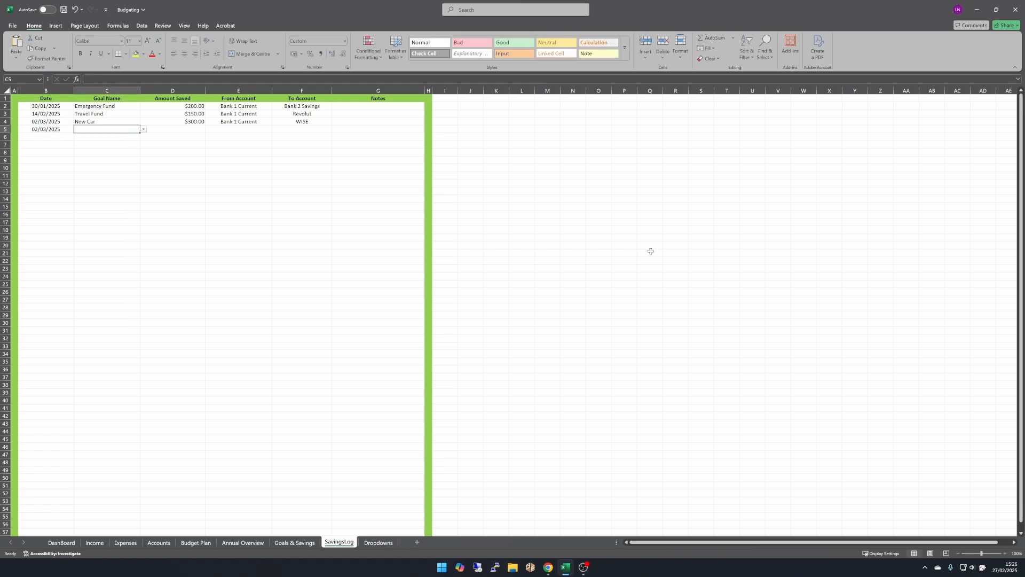
pyautogui.click(143, 130)
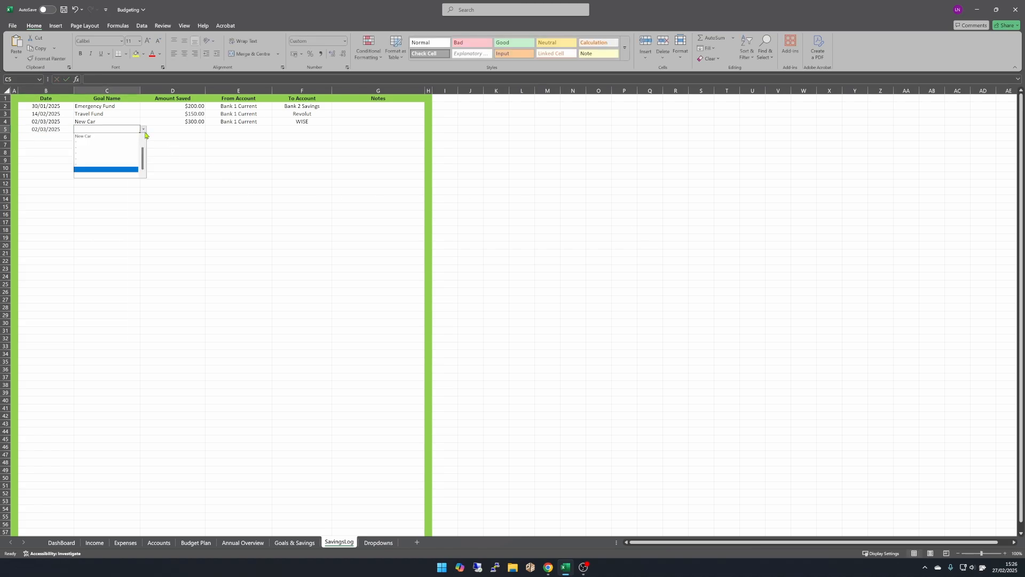
pyautogui.click(112, 136)
# Step: Complete the row 5 log entry with 90 as the amount saved and PayPal as the source account
pyautogui.click(194, 130)
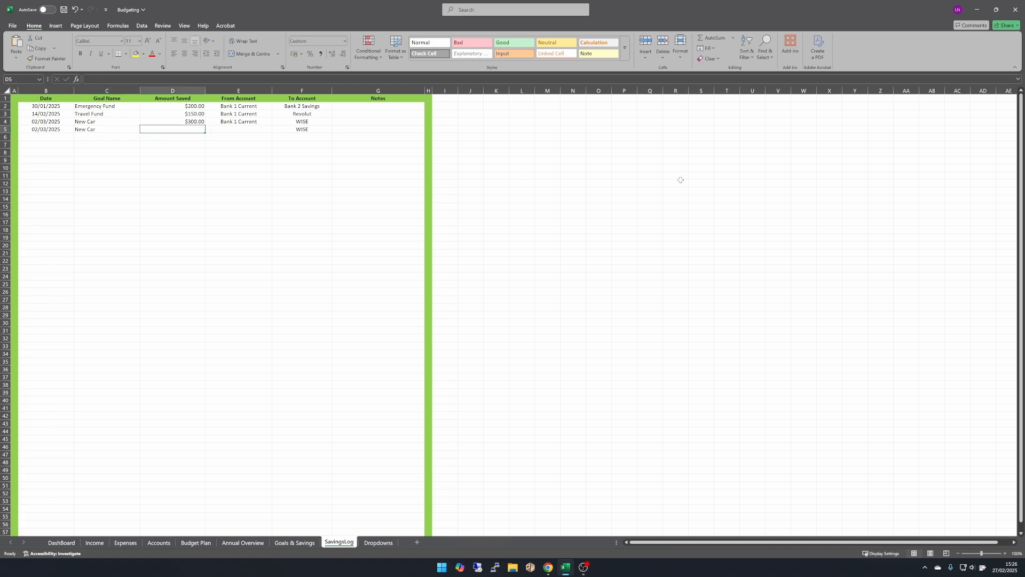
pyautogui.write('90')
pyautogui.press('Tab')
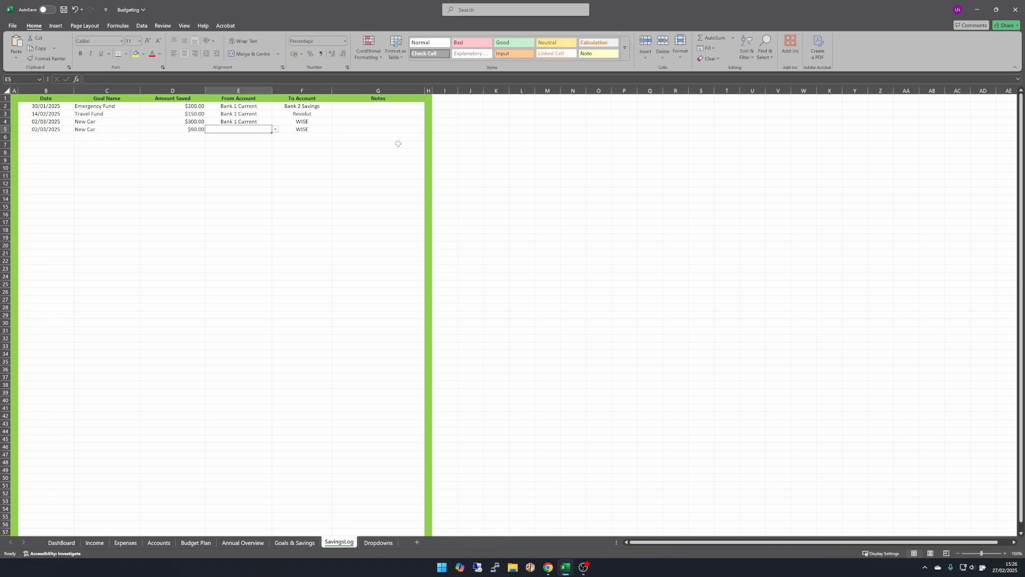
pyautogui.click(275, 130)
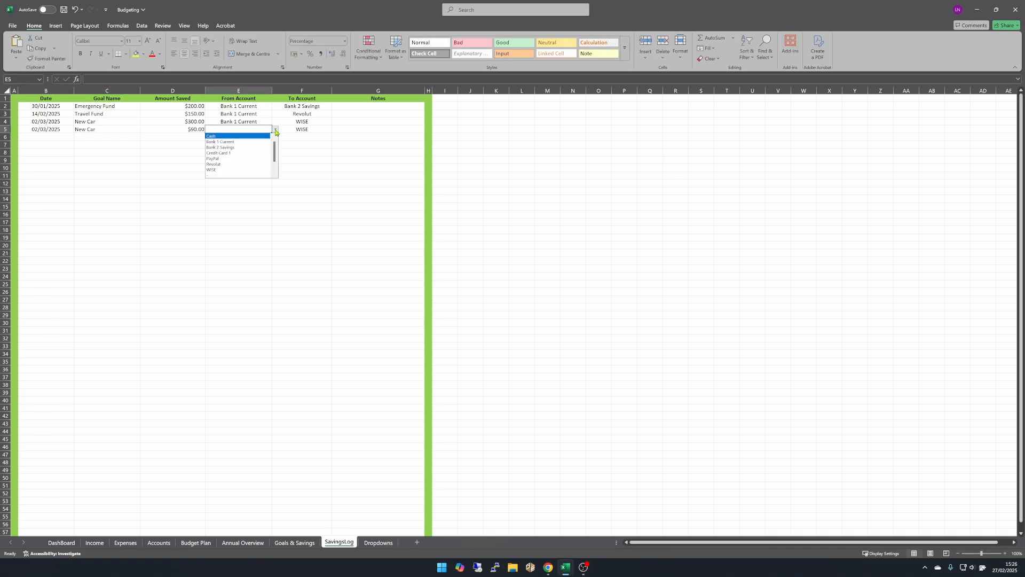
pyautogui.click(238, 159)
pyautogui.click(336, 127)
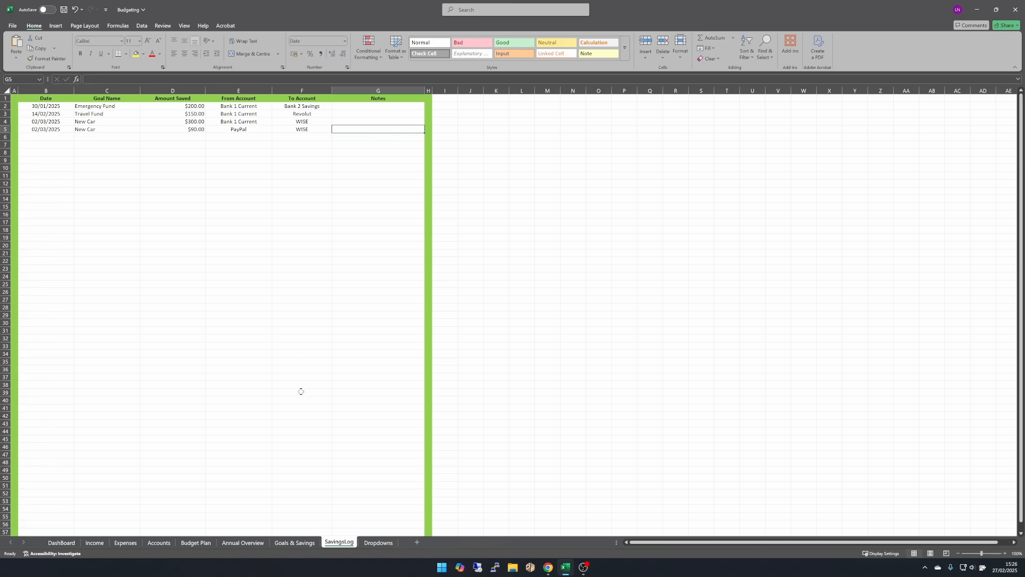
# Step: Review New Car's saved amount and completion percentage in Goals & Savings, and the WISE and PayPal current balances in Accounts
pyautogui.click(292, 542)
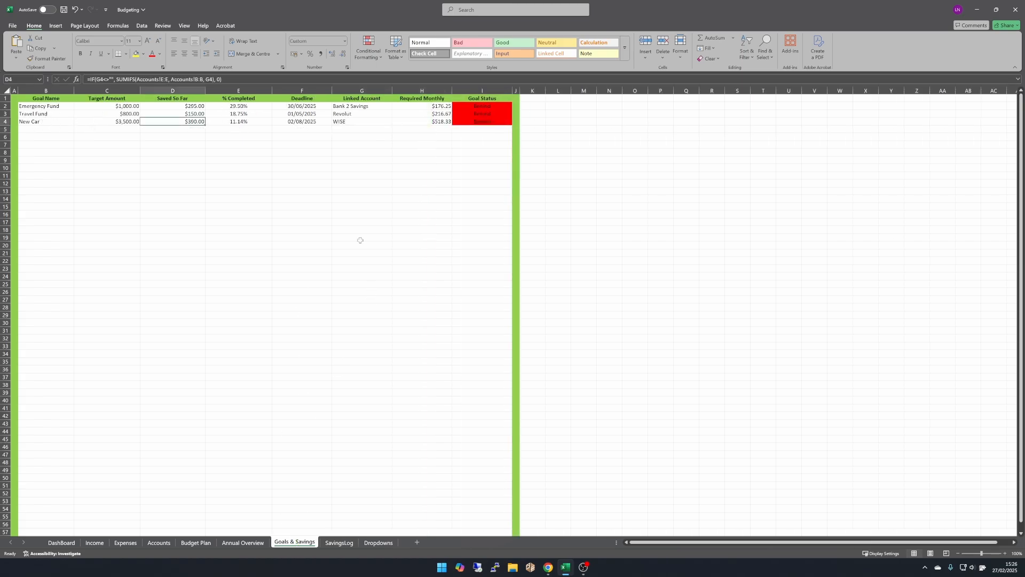
pyautogui.click(254, 123)
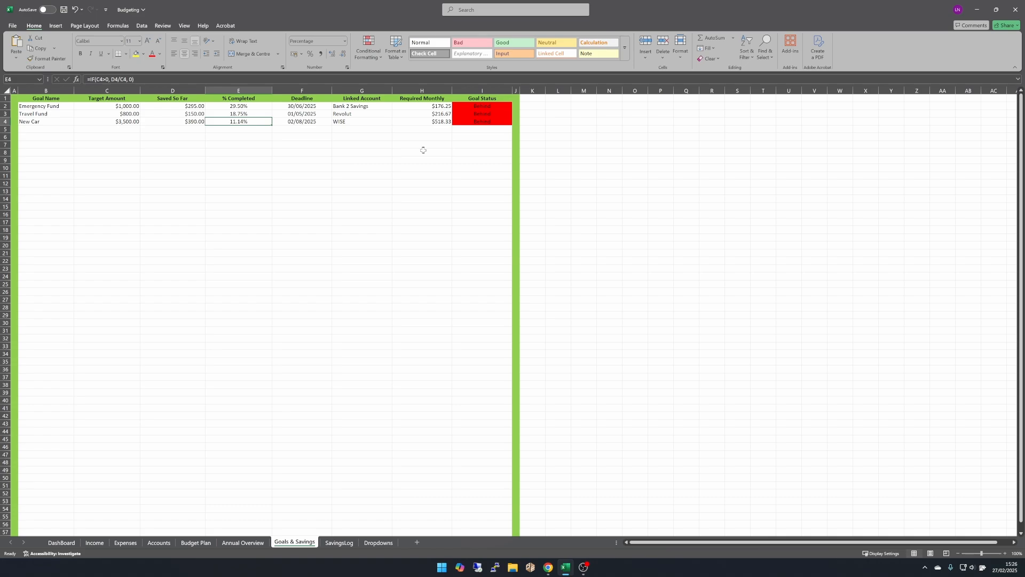
pyautogui.click(163, 543)
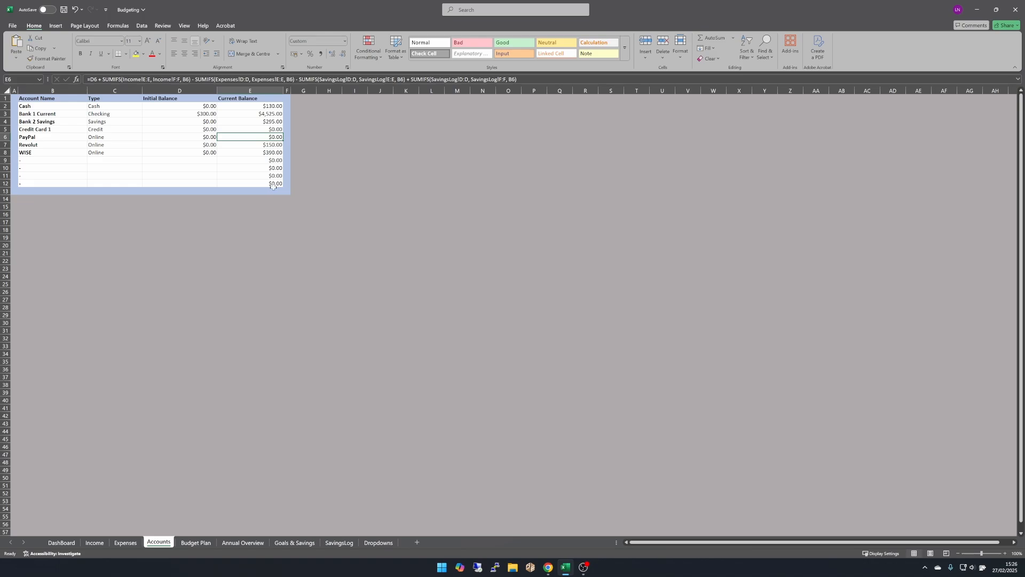
pyautogui.click(252, 152)
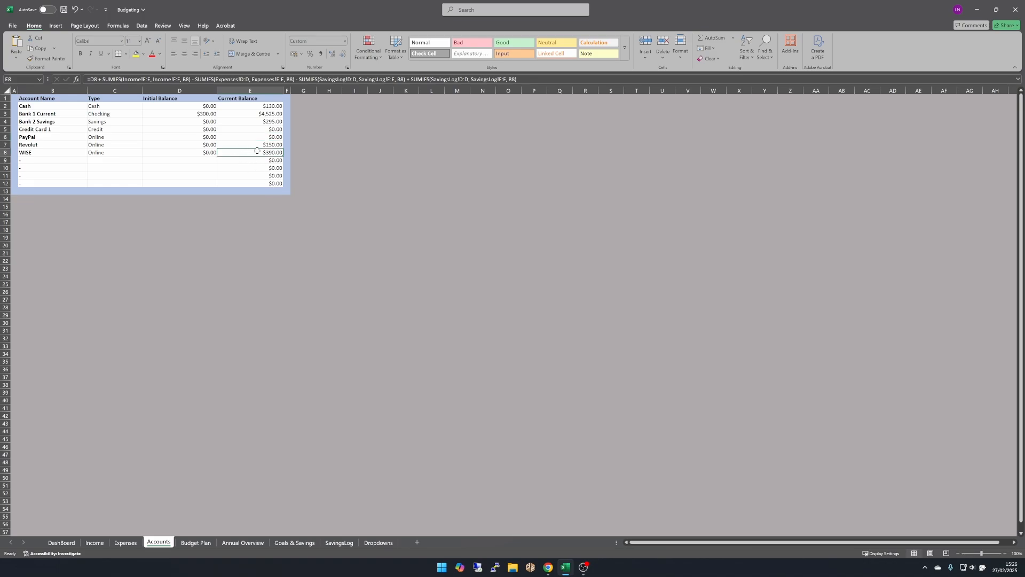
pyautogui.click(267, 138)
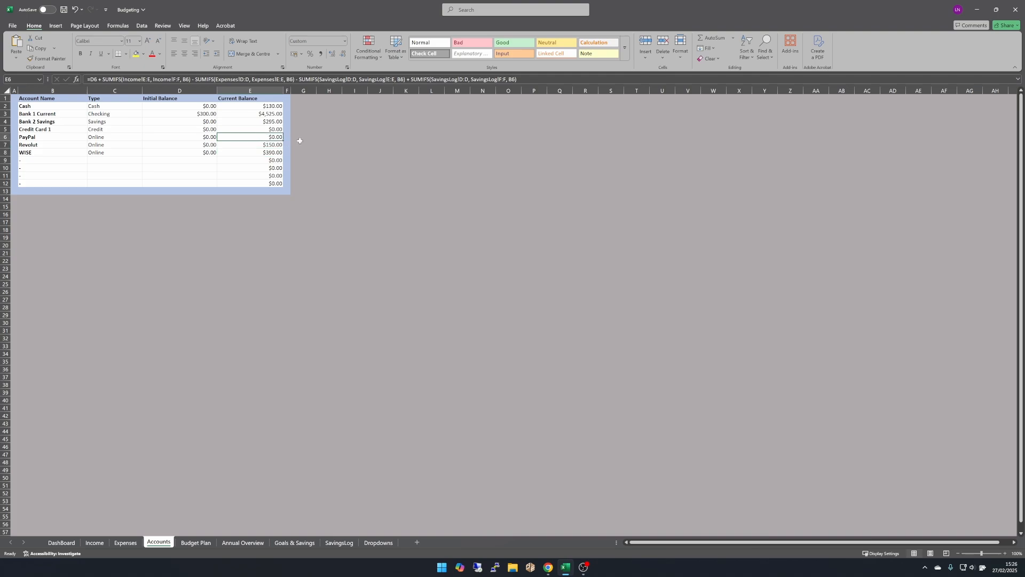